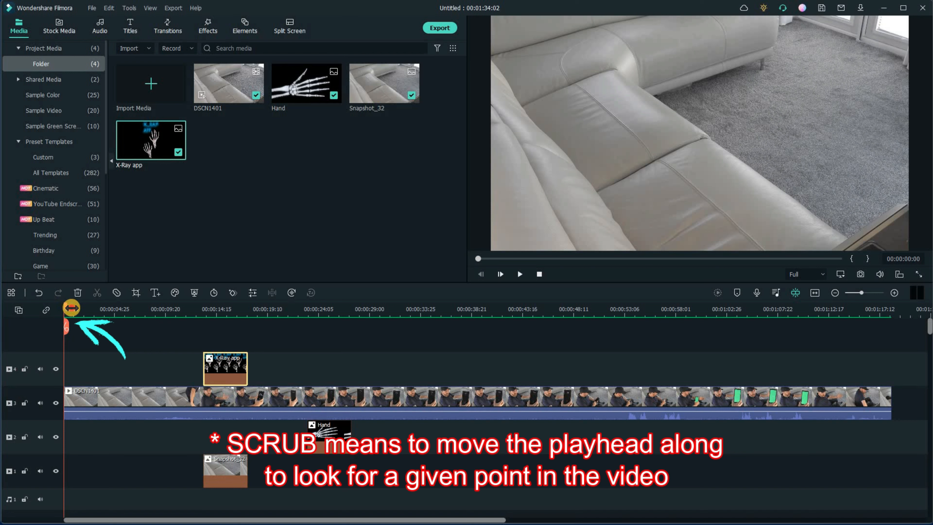
- Split the DSCN1401 clip at about 00:01:02:20 and delete the portion before the cut
{"action": "scroll", "coordinate": [71, 308], "scroll_direction": "up", "scroll_amount": 1}
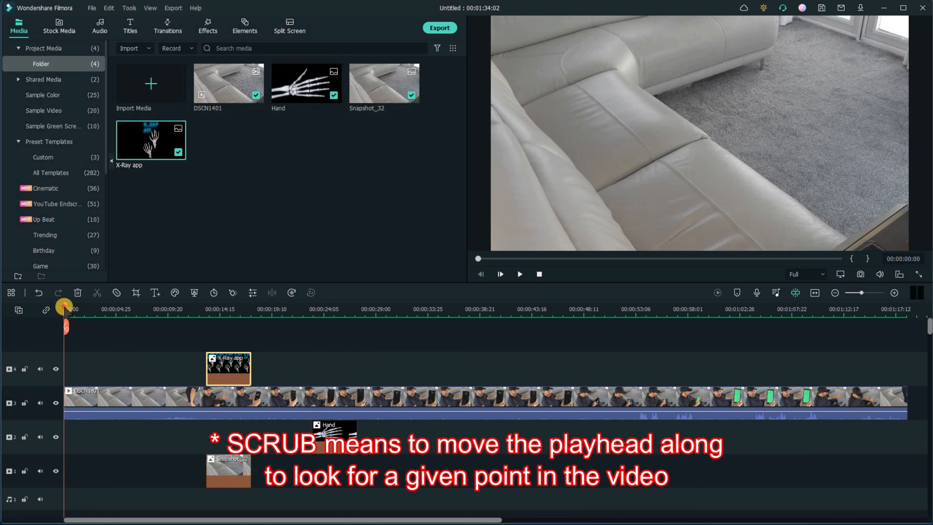
{"action": "left_click_drag", "start_coordinate": [73, 311], "coordinate": [626, 358]}
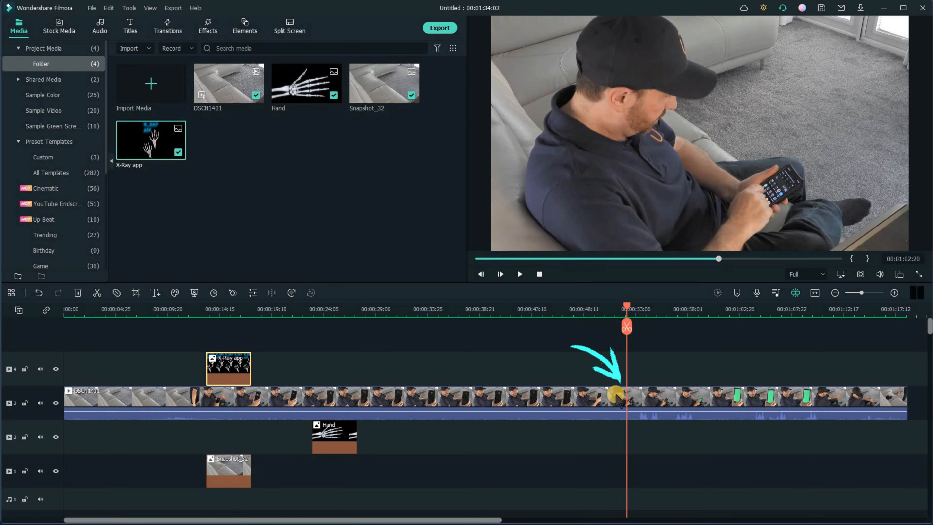
{"action": "left_click", "coordinate": [616, 394]}
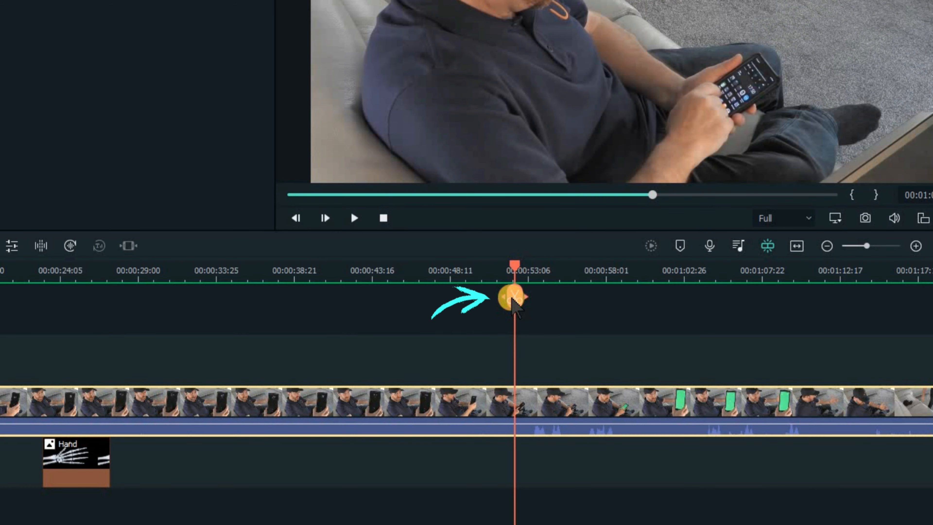
{"action": "left_click", "coordinate": [512, 298]}
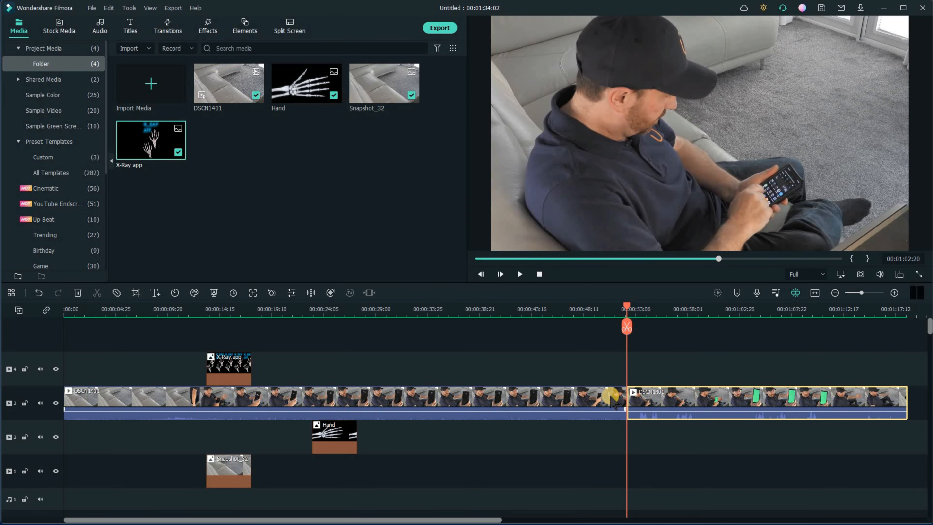
{"action": "left_click", "coordinate": [612, 397]}
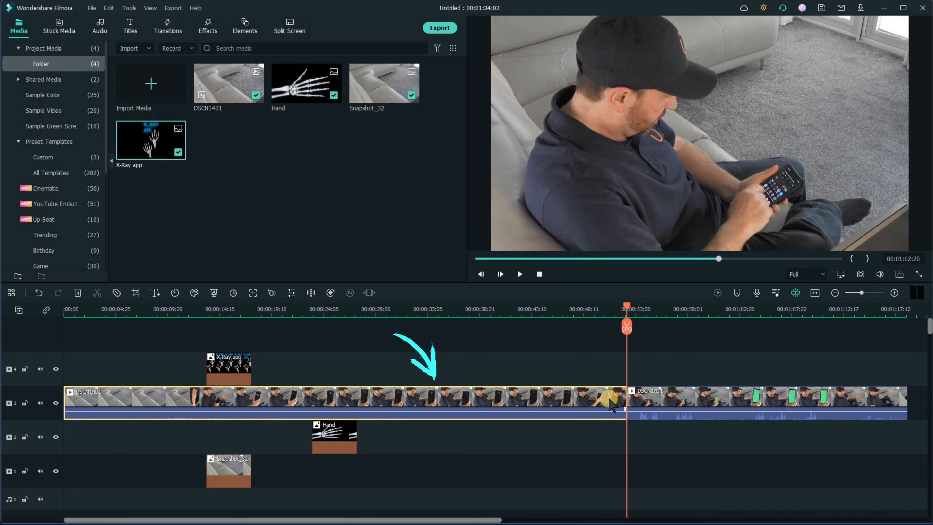
{"action": "key", "text": "Delete"}
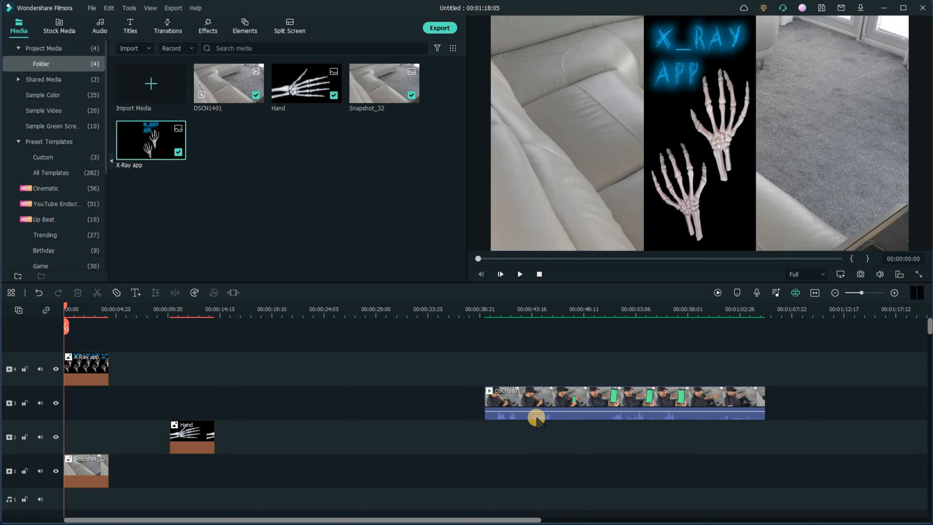
- Move the remaining DSCN1401 clip to the start of the timeline
{"action": "left_click", "coordinate": [538, 402]}
{"action": "left_click_drag", "start_coordinate": [538, 401], "coordinate": [92, 396]}
- Split the DSCN1401 clip at about 00:00:19 and delete the part after the cut
{"action": "left_click", "coordinate": [65, 310]}
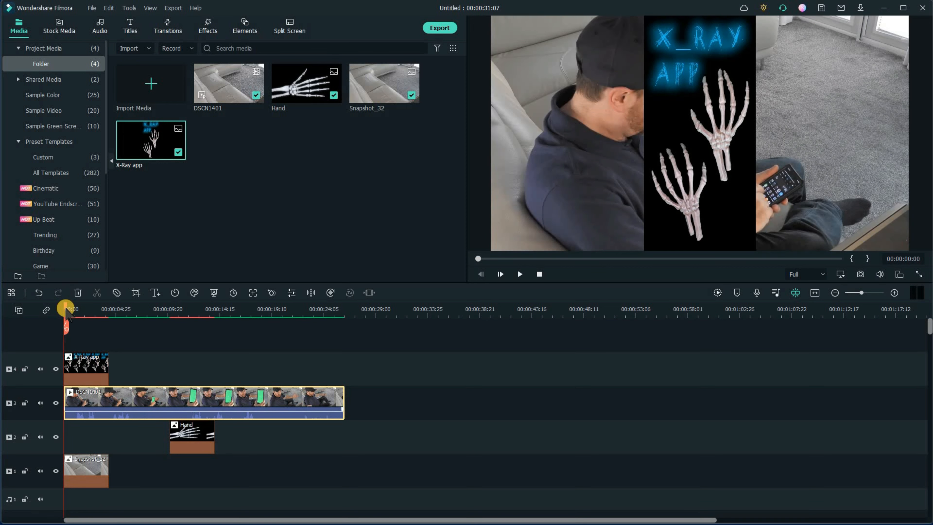
{"action": "left_click_drag", "start_coordinate": [68, 305], "coordinate": [269, 344]}
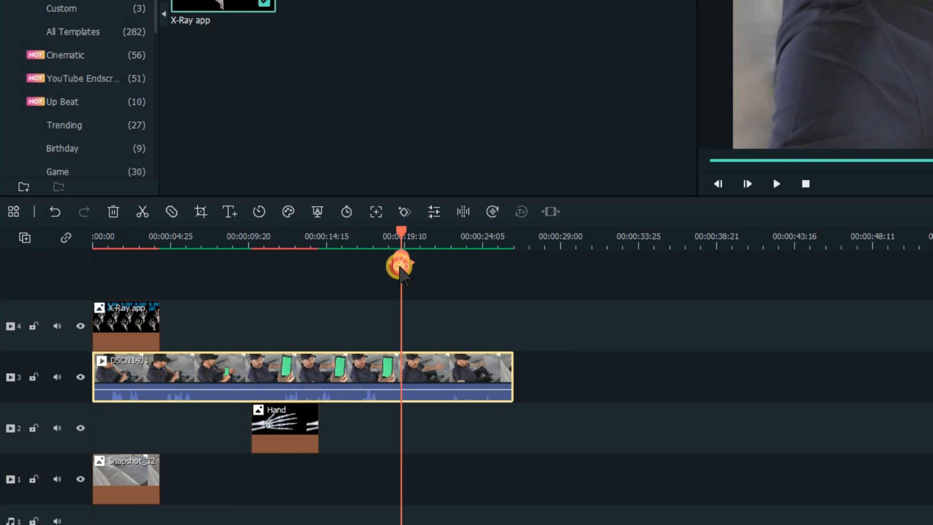
{"action": "left_click", "coordinate": [400, 264]}
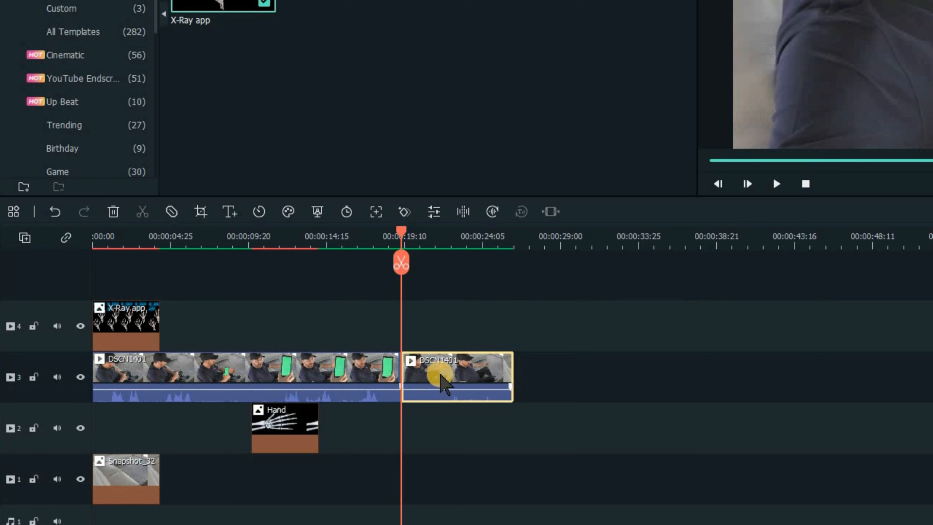
{"action": "key", "text": "Delete"}
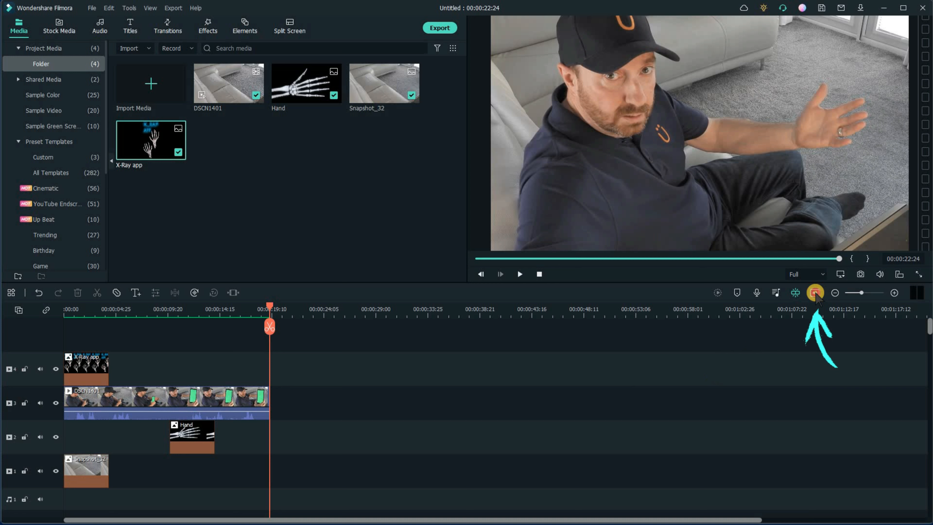
- Hide the X-Ray app track (track 4) from the preview
{"action": "left_click", "coordinate": [815, 293]}
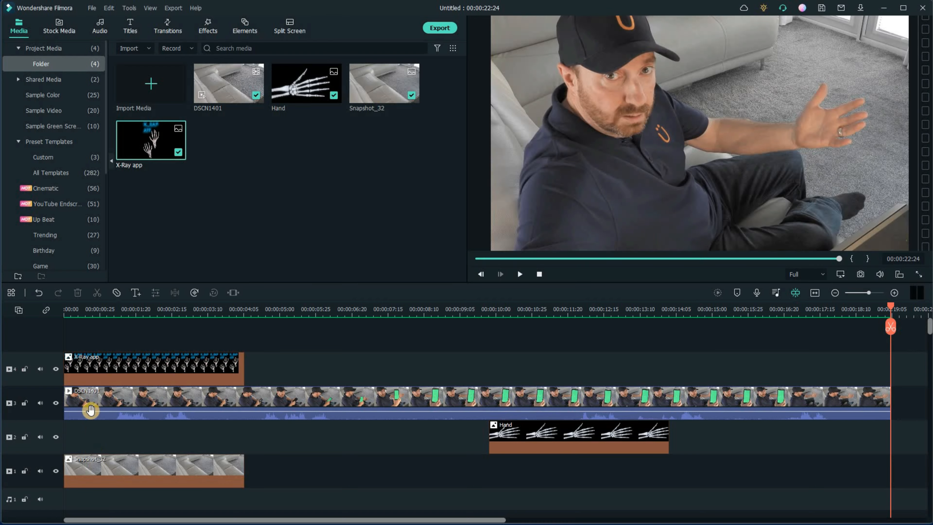
{"action": "key", "text": "Home"}
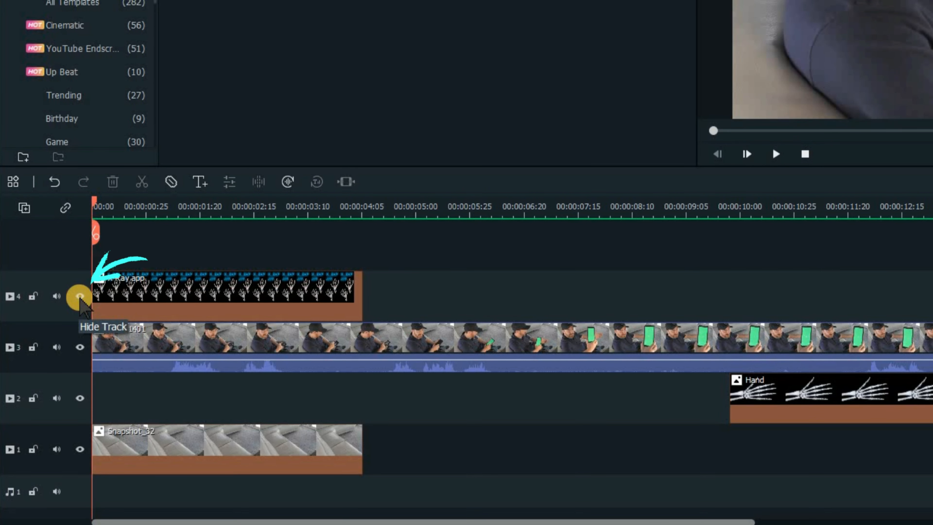
{"action": "left_click", "coordinate": [80, 296]}
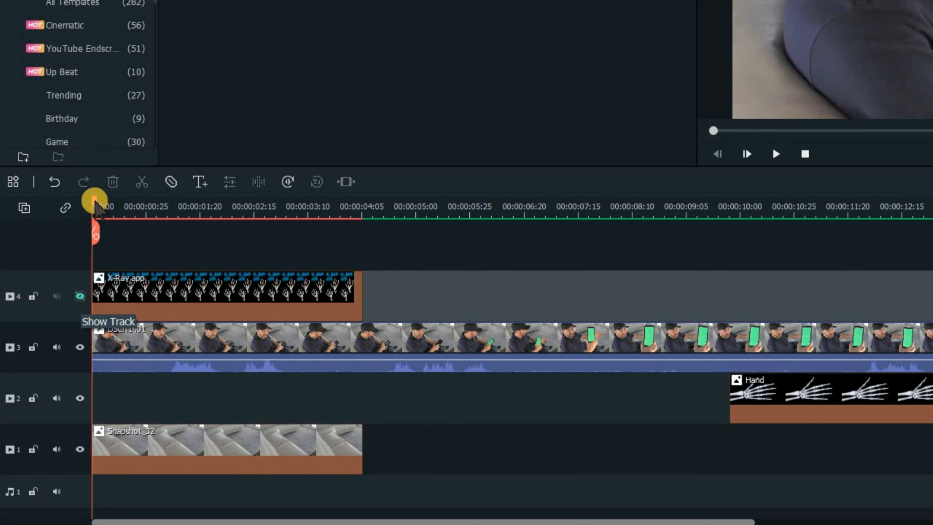
- Split the DSCN1401 clip at 00:00:05:22, where the green phone screen first appears
{"action": "left_click_drag", "start_coordinate": [94, 201], "coordinate": [247, 208]}
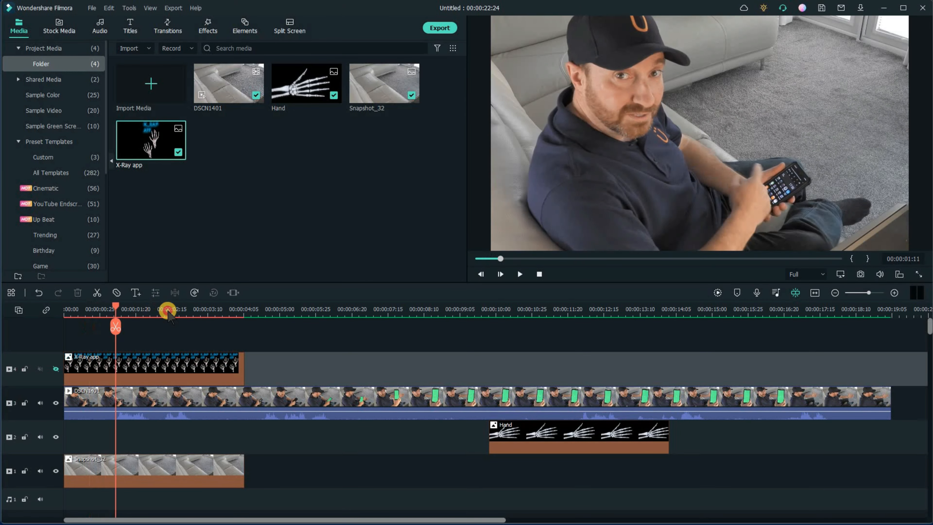
{"action": "left_click_drag", "start_coordinate": [168, 311], "coordinate": [276, 323]}
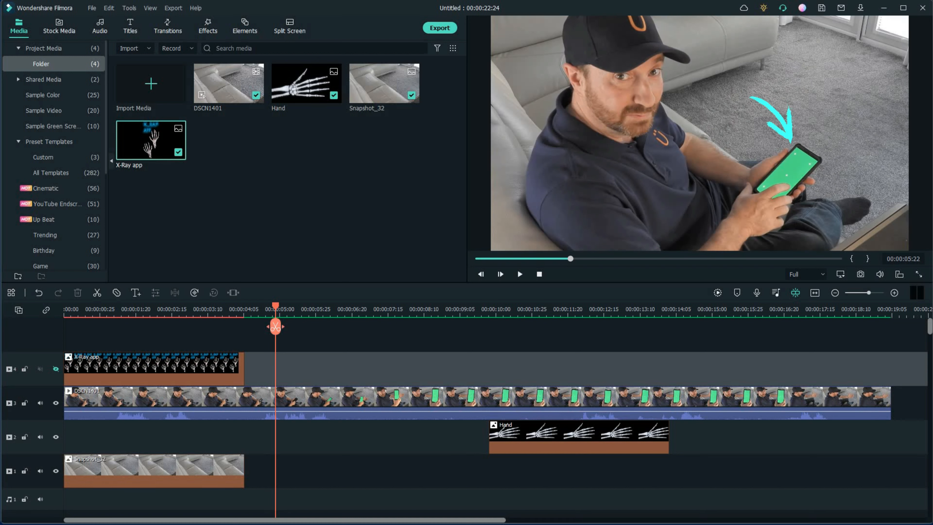
{"action": "left_click", "coordinate": [295, 395]}
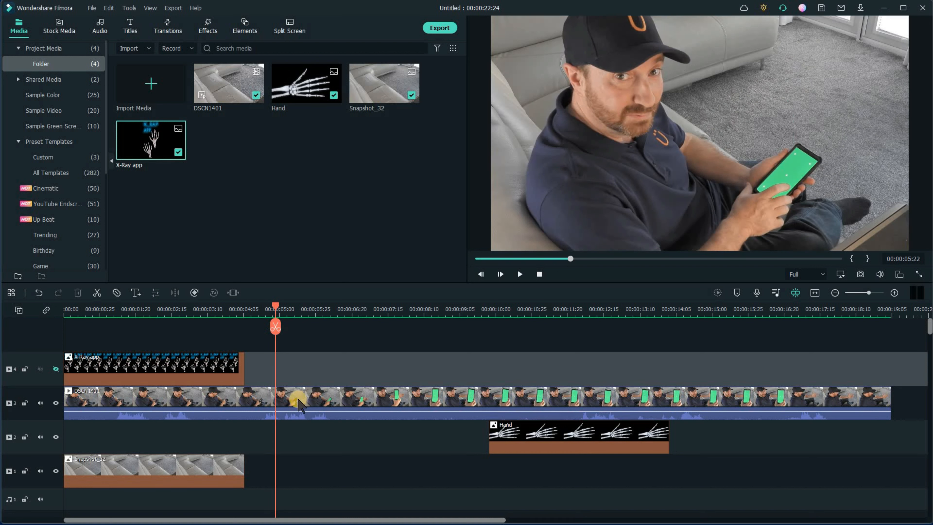
{"action": "left_click", "coordinate": [281, 411]}
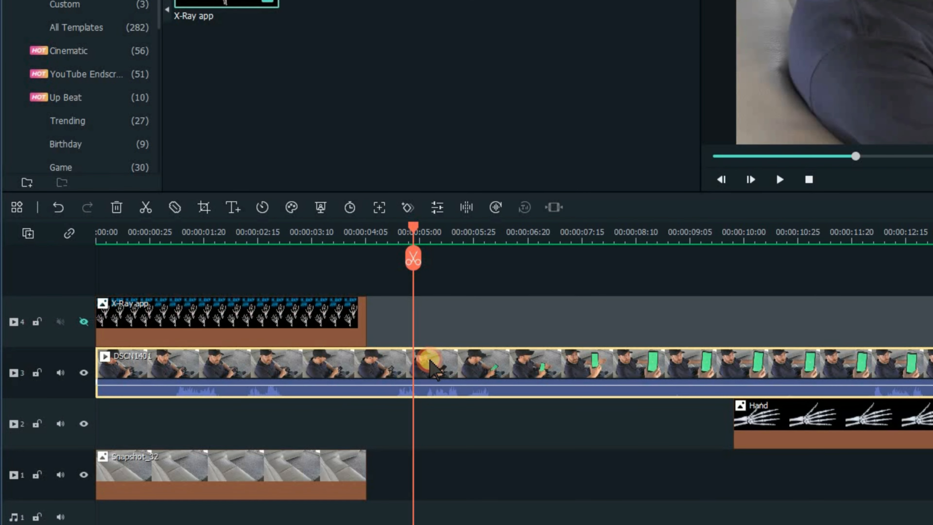
{"action": "left_click", "coordinate": [411, 255]}
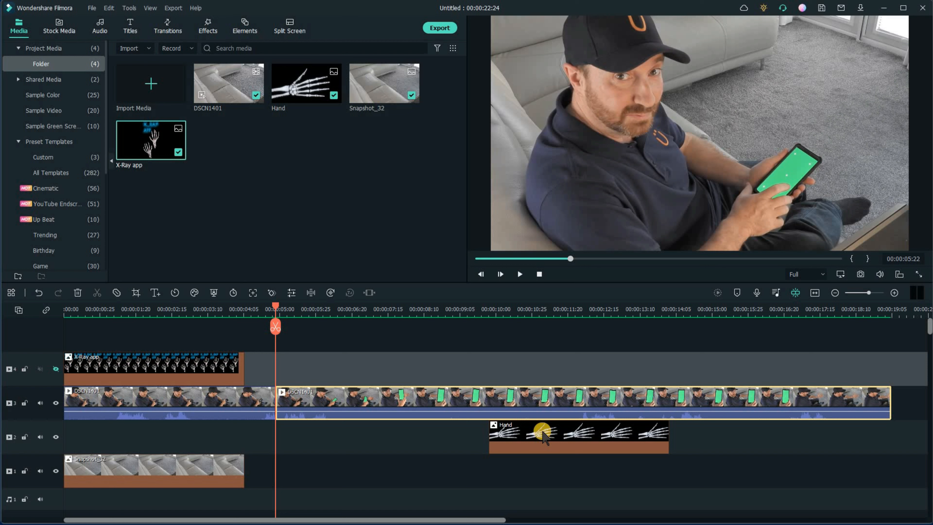
- Move the Hand image to start at the split point and lengthen it to about 00:00:17
{"action": "left_click_drag", "start_coordinate": [499, 435], "coordinate": [289, 427]}
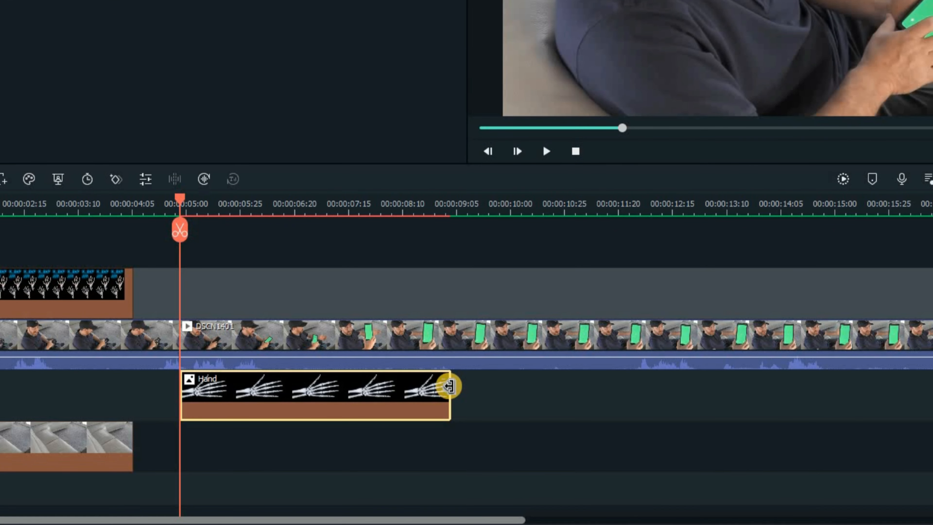
{"action": "left_click_drag", "start_coordinate": [450, 387], "coordinate": [923, 387]}
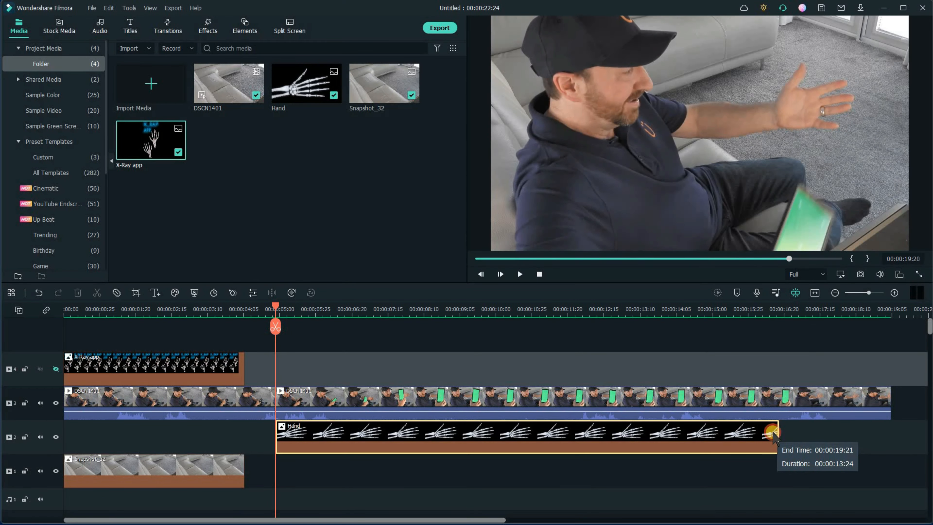
{"action": "left_click_drag", "start_coordinate": [772, 434], "coordinate": [783, 443]}
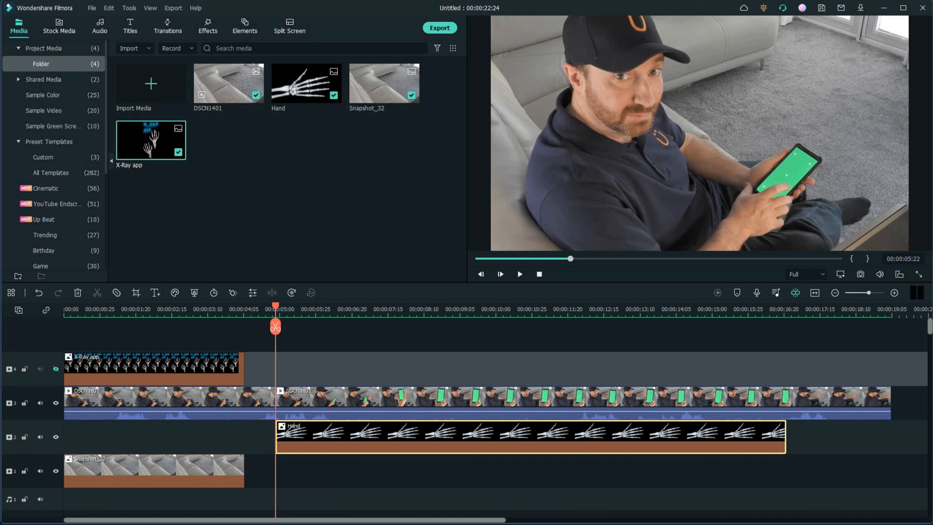
- Open the settings of the second DSCN1401 clip and enable Chroma Key
{"action": "left_click", "coordinate": [357, 401]}
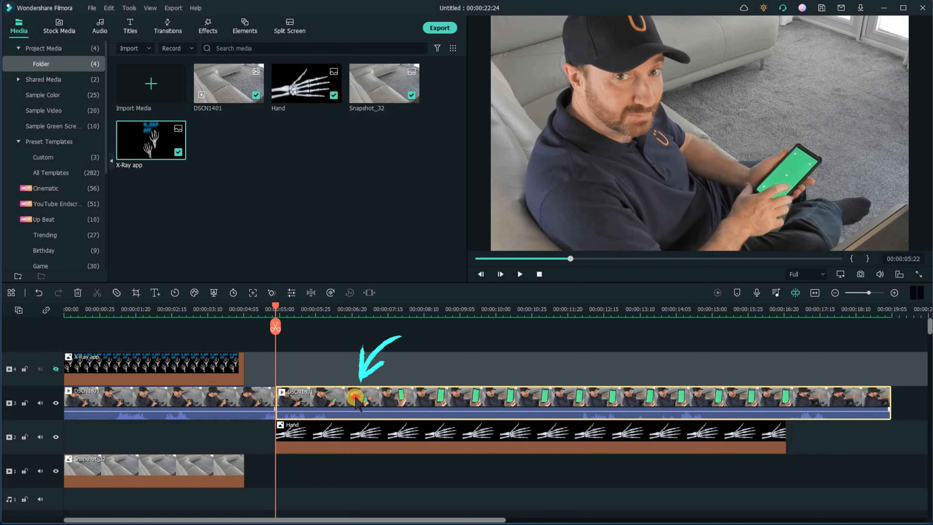
{"action": "double_click", "coordinate": [356, 401]}
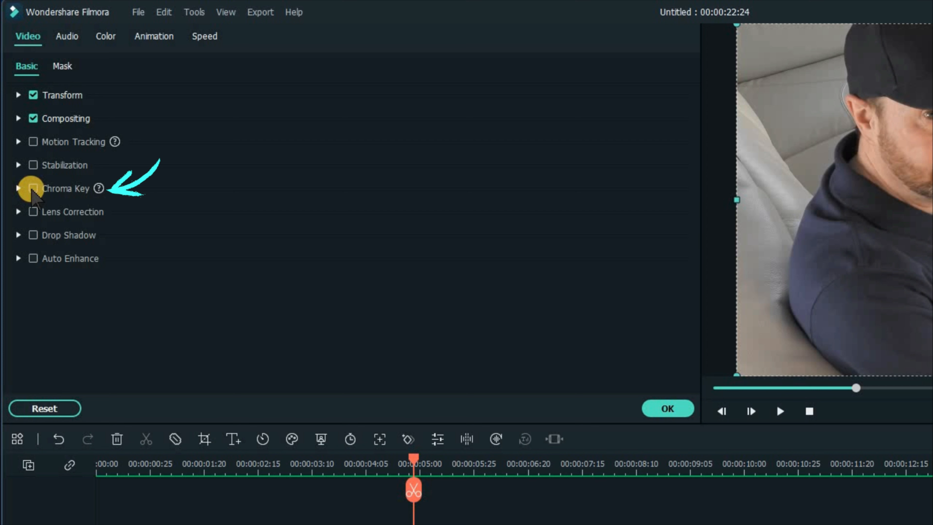
{"action": "left_click", "coordinate": [33, 189]}
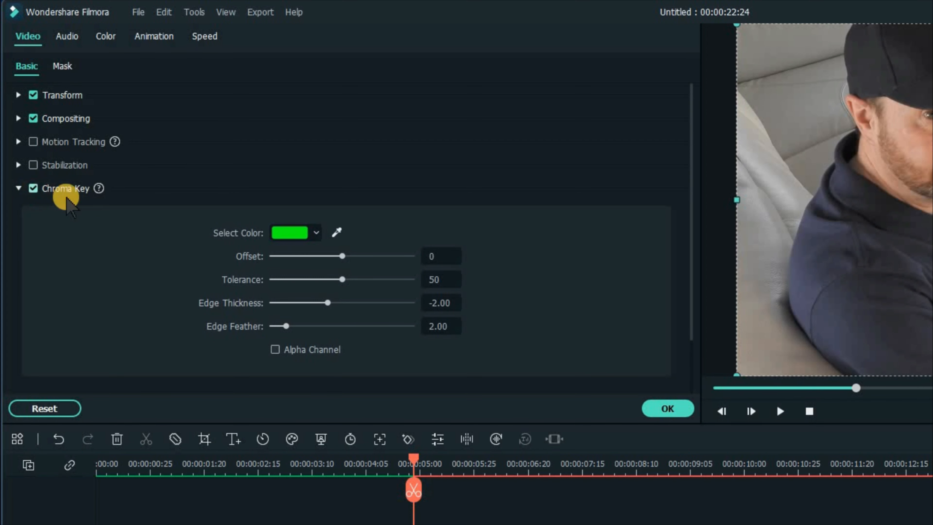
- Pick the phone's green screen colour with the eyedropper and set Offset to 100
{"action": "left_click", "coordinate": [336, 234]}
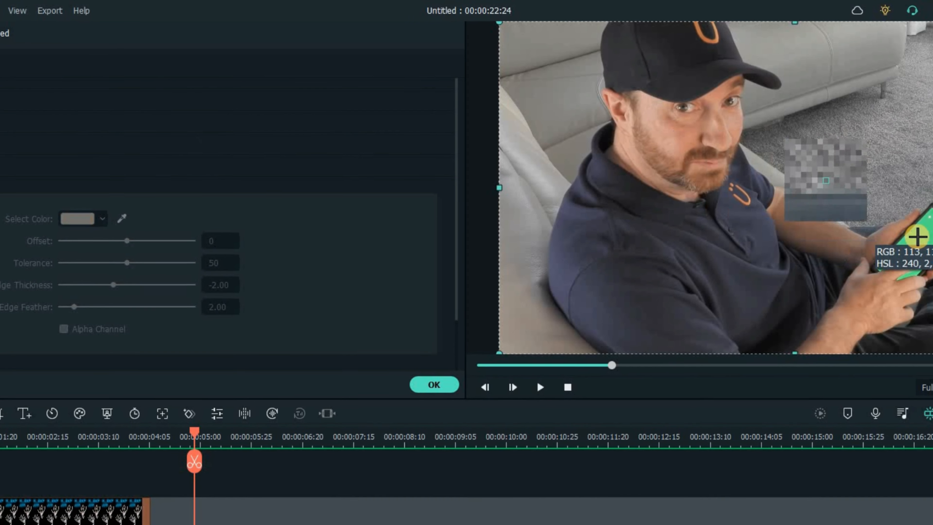
{"action": "left_click", "coordinate": [917, 237]}
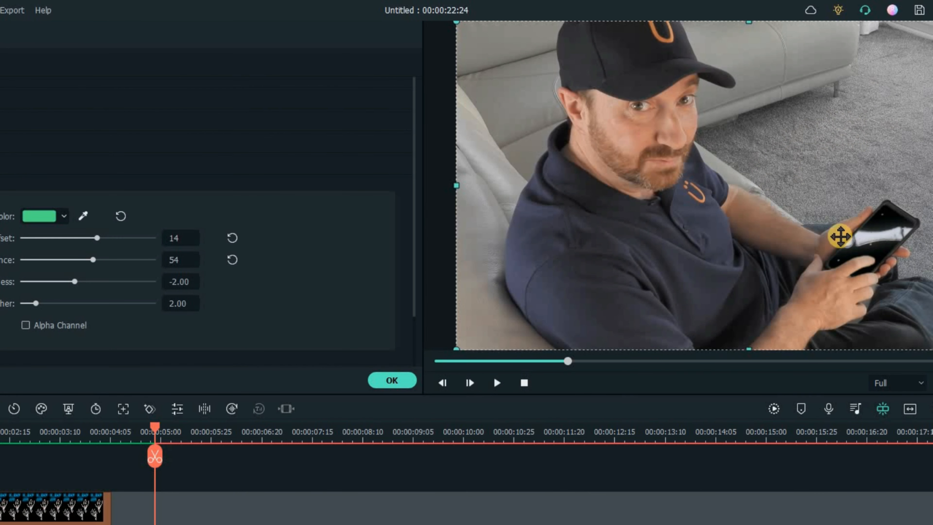
{"action": "left_click_drag", "start_coordinate": [96, 237], "coordinate": [177, 239]}
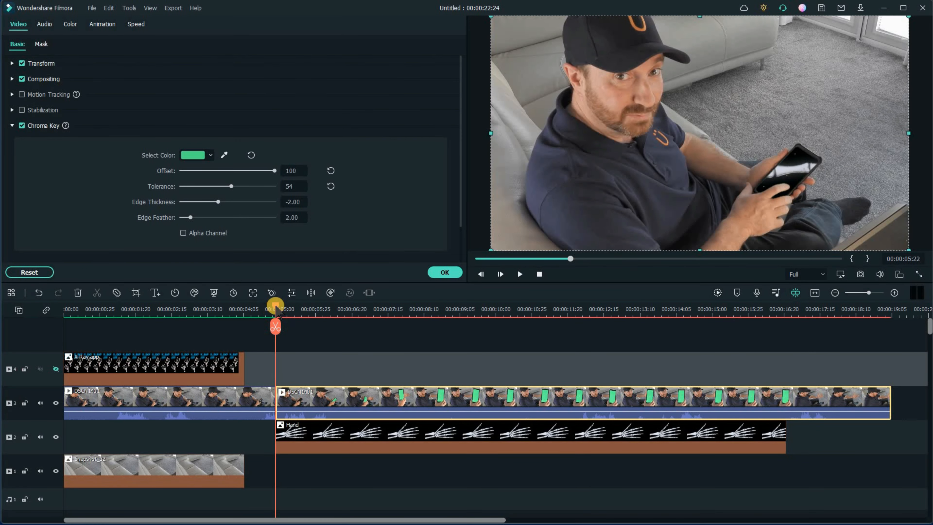
- Move the Hand image on track 2 to start at about 00:00:09:16
{"action": "left_click_drag", "start_coordinate": [294, 308], "coordinate": [275, 340]}
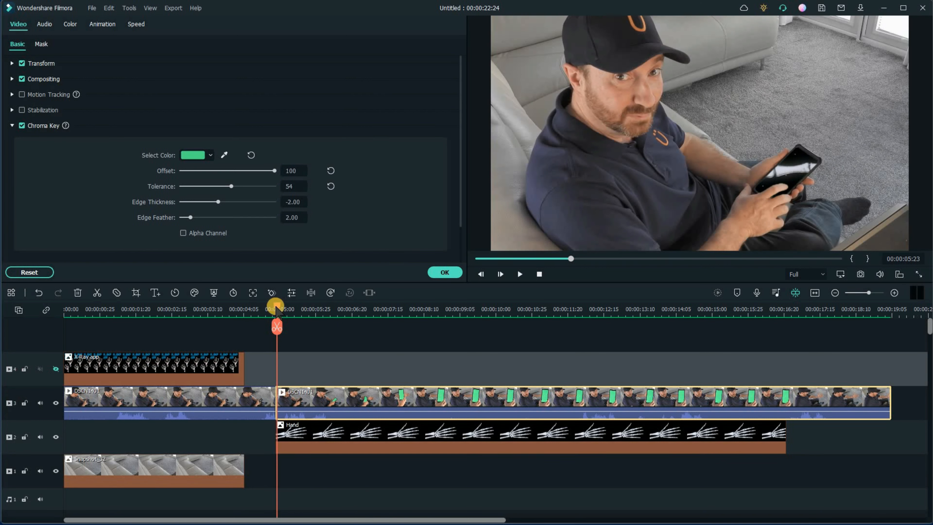
{"action": "left_click_drag", "start_coordinate": [290, 309], "coordinate": [413, 302]}
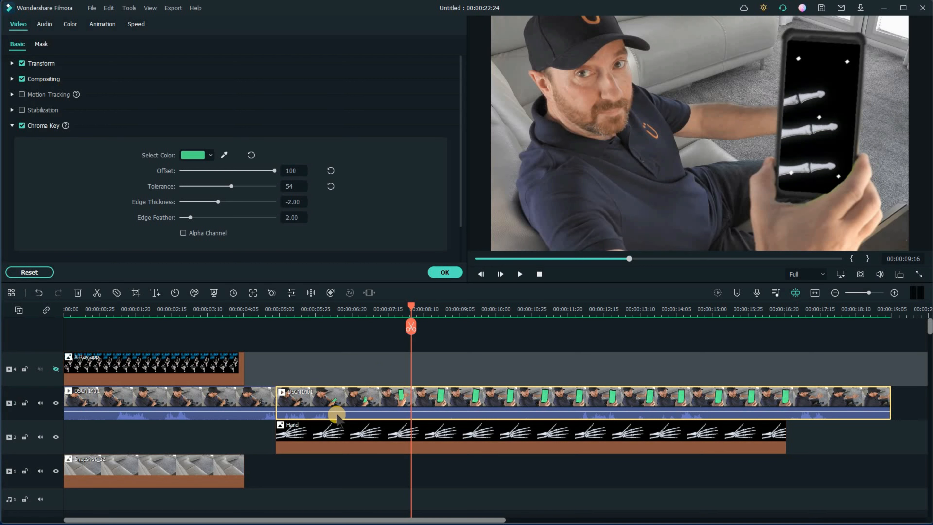
{"action": "left_click", "coordinate": [292, 441]}
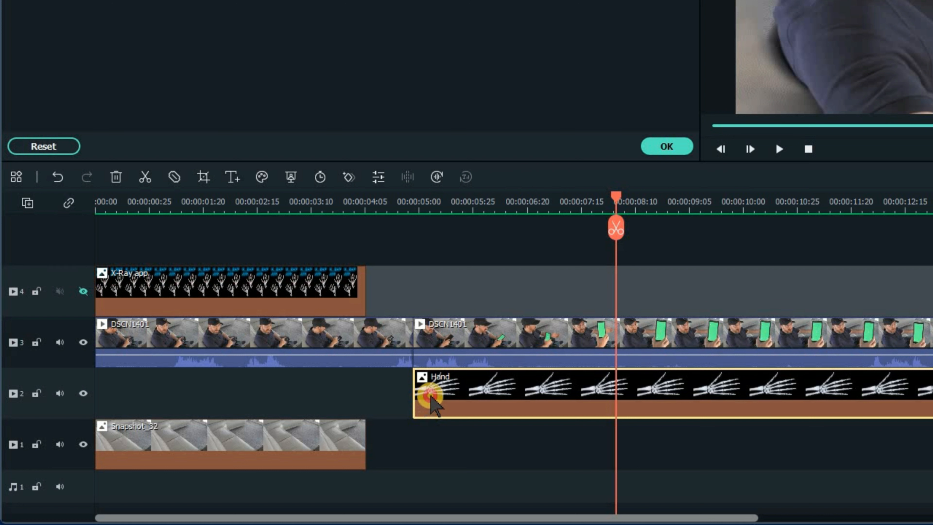
{"action": "left_click", "coordinate": [305, 438]}
{"action": "left_click_drag", "start_coordinate": [457, 403], "coordinate": [617, 409]}
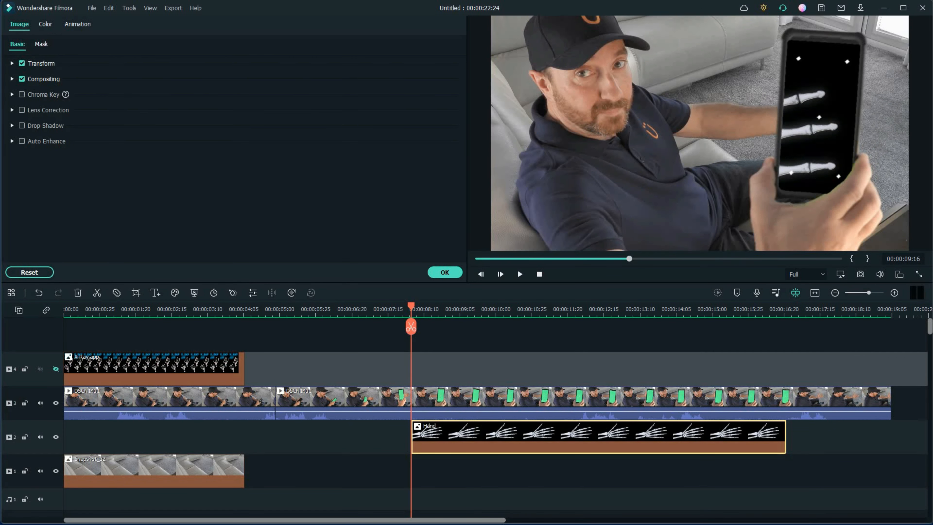
- Open the Hand image's Transform settings, set Scale to 51% and Position X to 220
{"action": "left_click", "coordinate": [504, 430]}
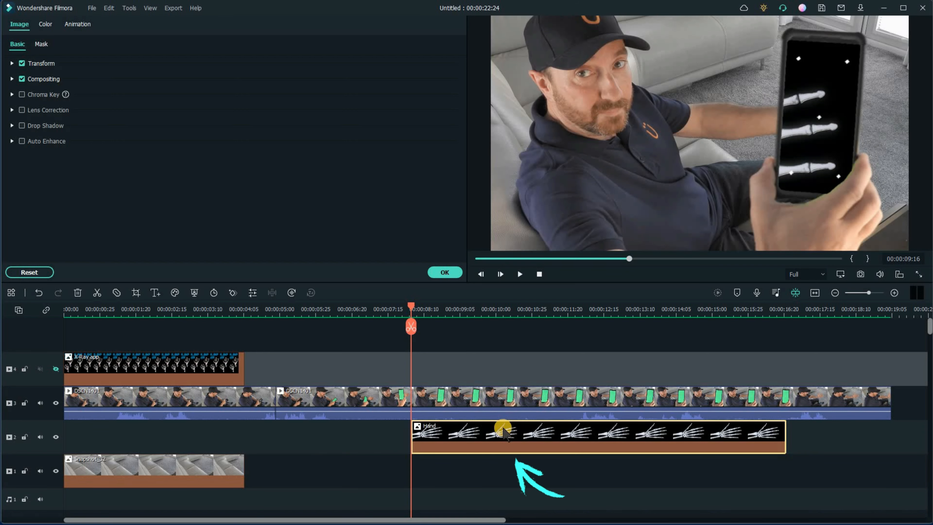
{"action": "left_click", "coordinate": [521, 426]}
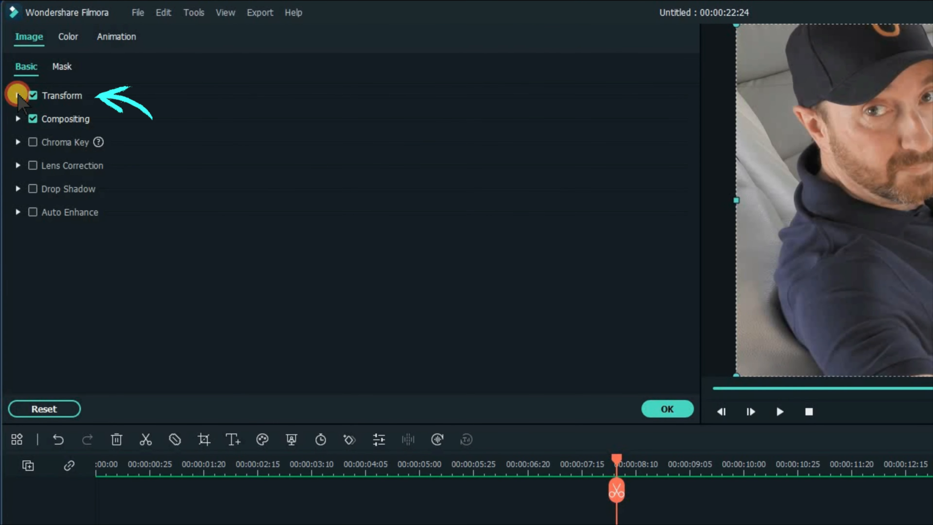
{"action": "left_click", "coordinate": [18, 96]}
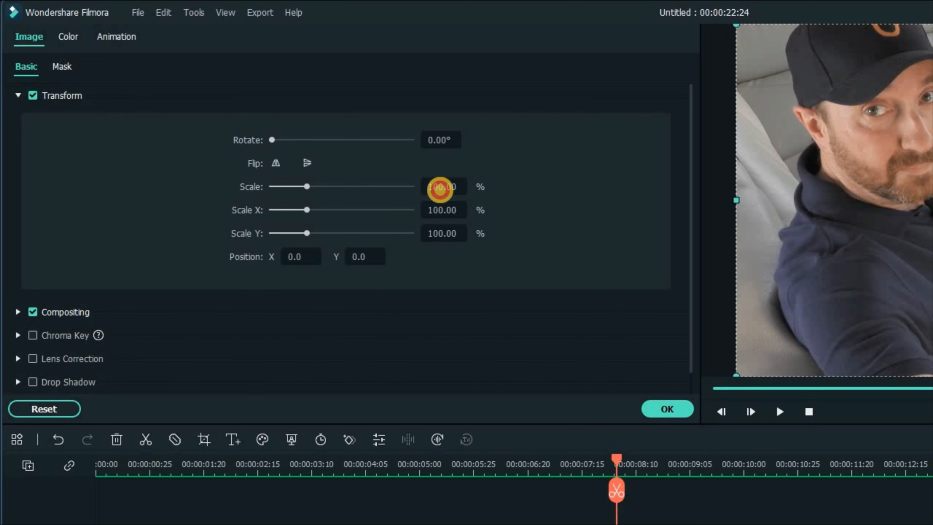
{"action": "left_click_drag", "start_coordinate": [437, 187], "coordinate": [411, 192]}
{"action": "left_click_drag", "start_coordinate": [158, 149], "coordinate": [179, 146]}
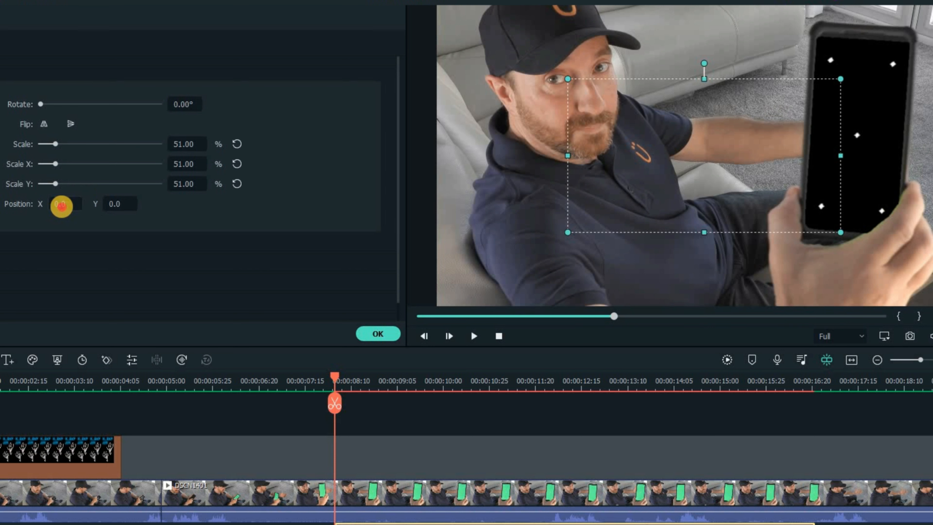
{"action": "left_click_drag", "start_coordinate": [71, 203], "coordinate": [122, 212]}
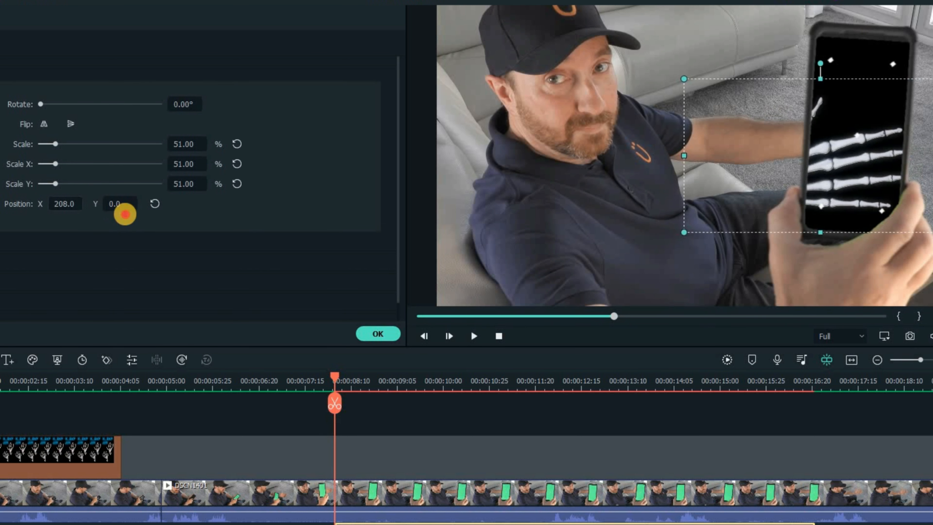
{"action": "left_click", "coordinate": [180, 145]}
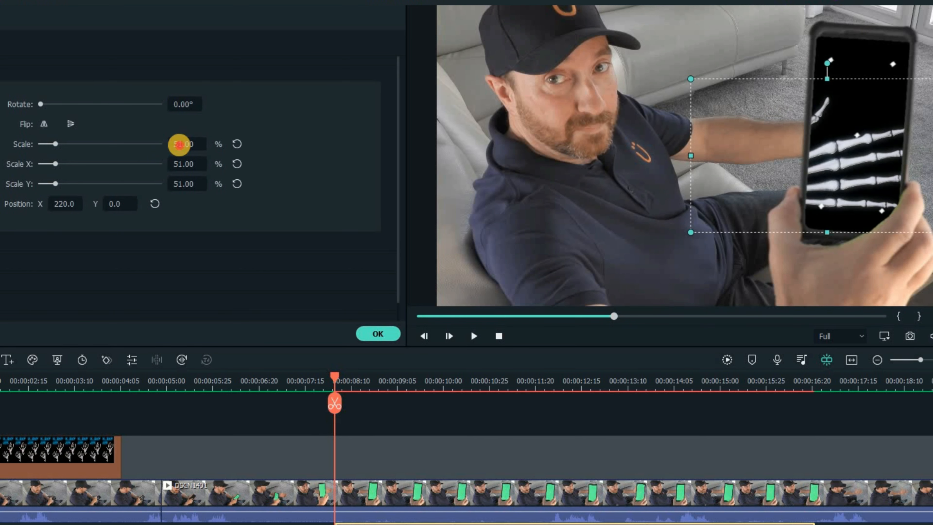
- Set the Hand image's Scale to 36%
{"action": "left_click_drag", "start_coordinate": [166, 144], "coordinate": [177, 146]}
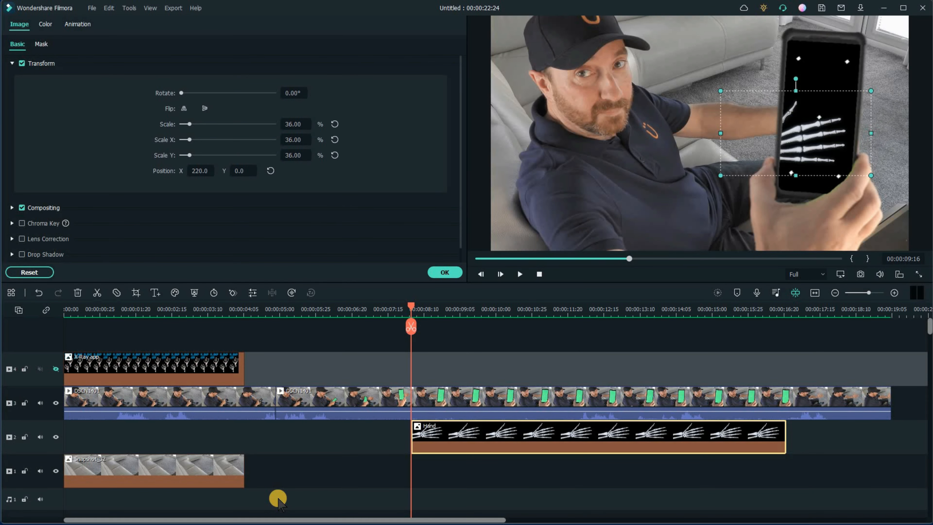
- Extend the Snapshot_32 clip on track 1 to the end of the DSCN1401 footage
{"action": "left_click", "coordinate": [221, 474]}
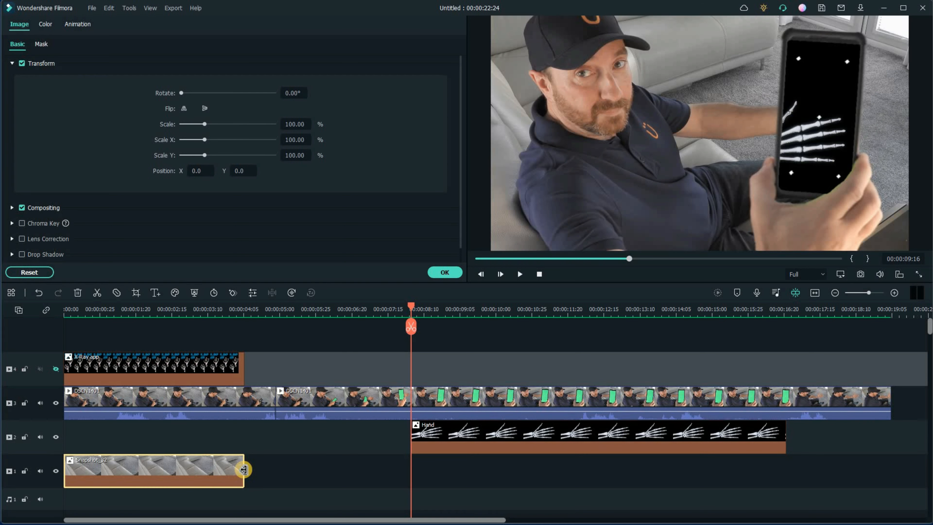
{"action": "left_click_drag", "start_coordinate": [268, 472], "coordinate": [891, 489]}
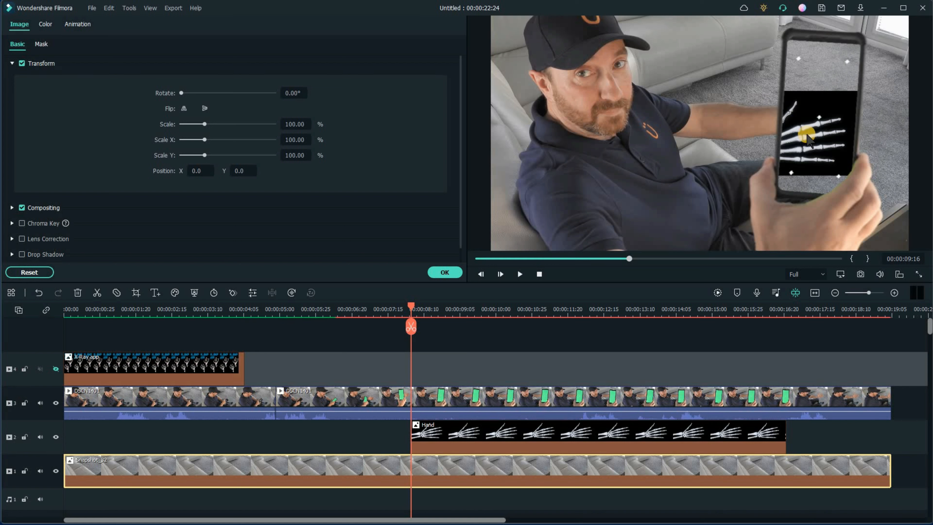
- Search the effects for "remove black" and apply Remove Black BG to the Hand image
{"action": "left_click", "coordinate": [385, 440]}
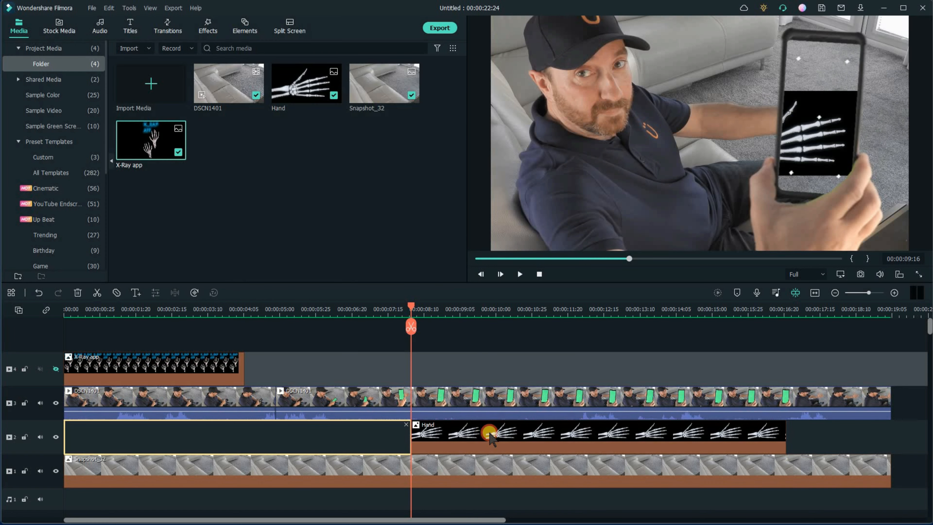
{"action": "left_click", "coordinate": [490, 437]}
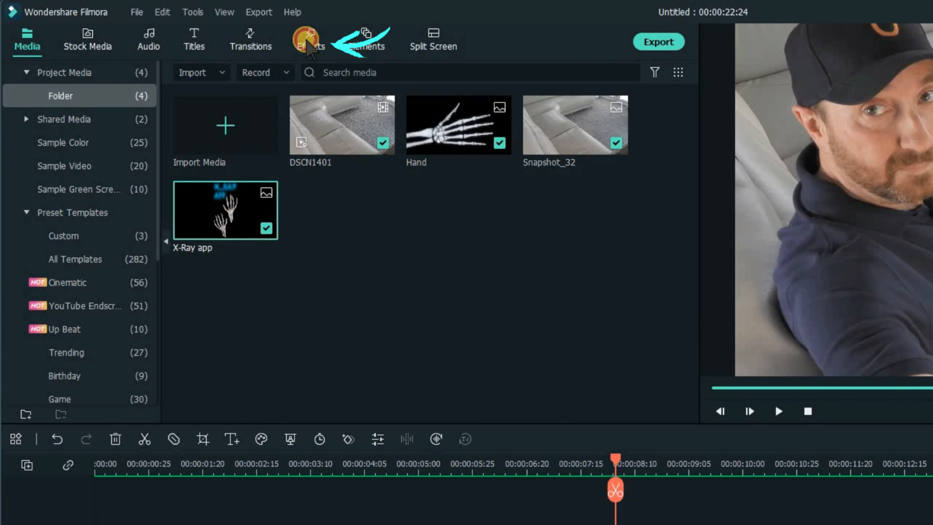
{"action": "left_click", "coordinate": [307, 44]}
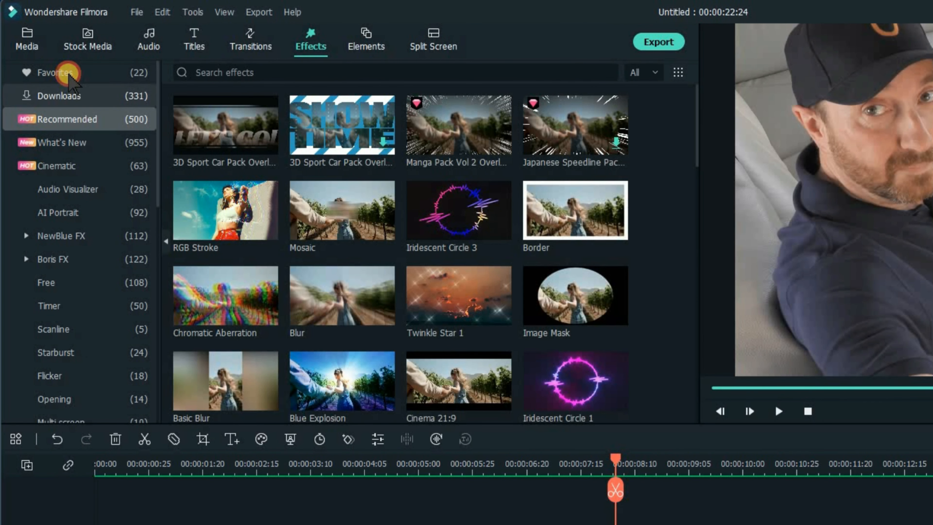
{"action": "left_click", "coordinate": [62, 74]}
{"action": "left_click", "coordinate": [289, 73]}
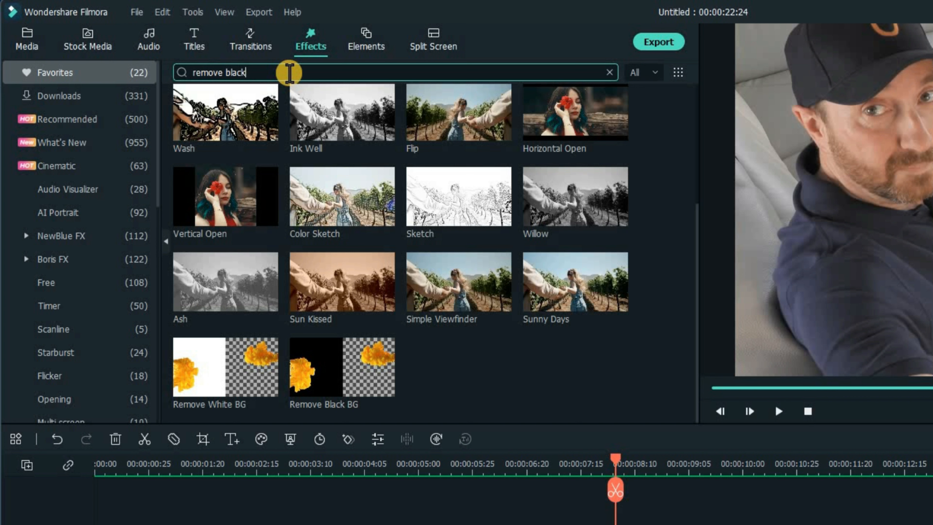
{"action": "key", "text": "Return"}
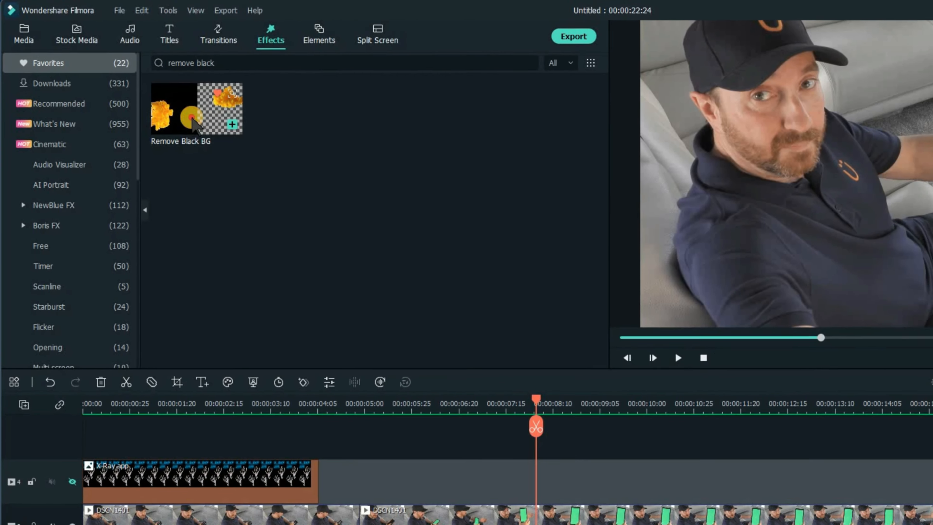
{"action": "left_click_drag", "start_coordinate": [221, 137], "coordinate": [443, 447]}
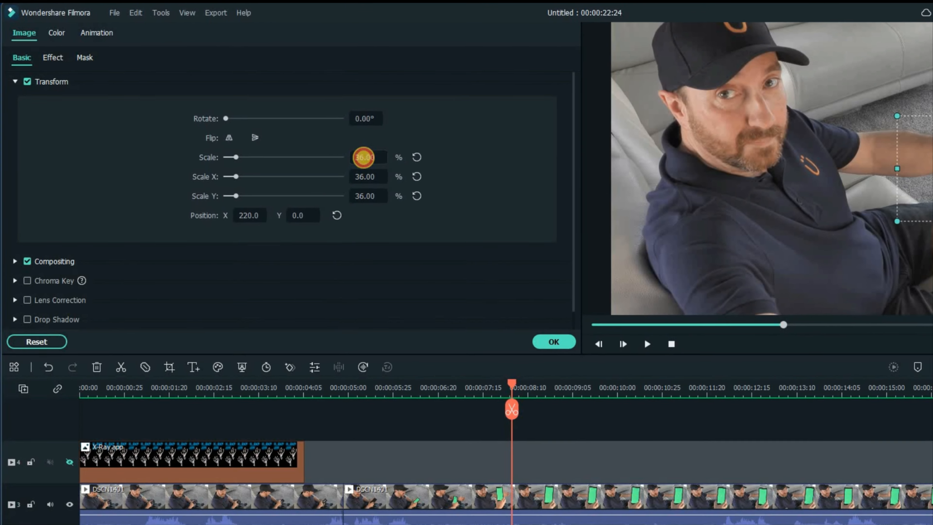
- Set the Hand image's Scale to 39% and Position to X 272, Y 80 so it fits the phone screen, then confirm
{"action": "left_click_drag", "start_coordinate": [363, 157], "coordinate": [358, 201]}
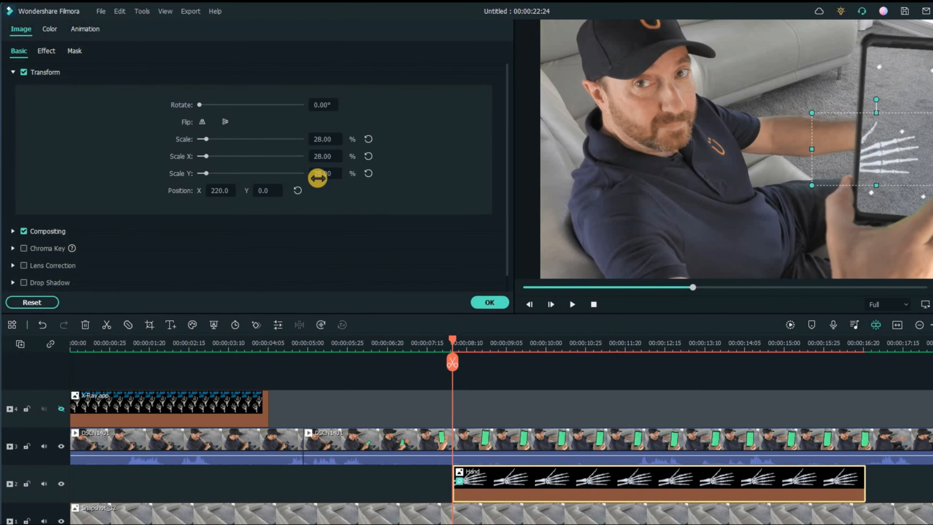
{"action": "left_click_drag", "start_coordinate": [252, 188], "coordinate": [254, 183]}
{"action": "left_click_drag", "start_coordinate": [256, 183], "coordinate": [262, 183]}
{"action": "left_click_drag", "start_coordinate": [305, 135], "coordinate": [310, 144]}
{"action": "left_click_drag", "start_coordinate": [432, 324], "coordinate": [637, 320]}
{"action": "left_click_drag", "start_coordinate": [254, 183], "coordinate": [249, 192]}
{"action": "left_click_drag", "start_coordinate": [307, 133], "coordinate": [309, 134]}
{"action": "left_click_drag", "start_coordinate": [247, 181], "coordinate": [260, 181]}
{"action": "left_click_drag", "start_coordinate": [592, 319], "coordinate": [635, 319]}
{"action": "left_click_drag", "start_coordinate": [208, 181], "coordinate": [214, 173]}
{"action": "left_click_drag", "start_coordinate": [638, 322], "coordinate": [553, 314]}
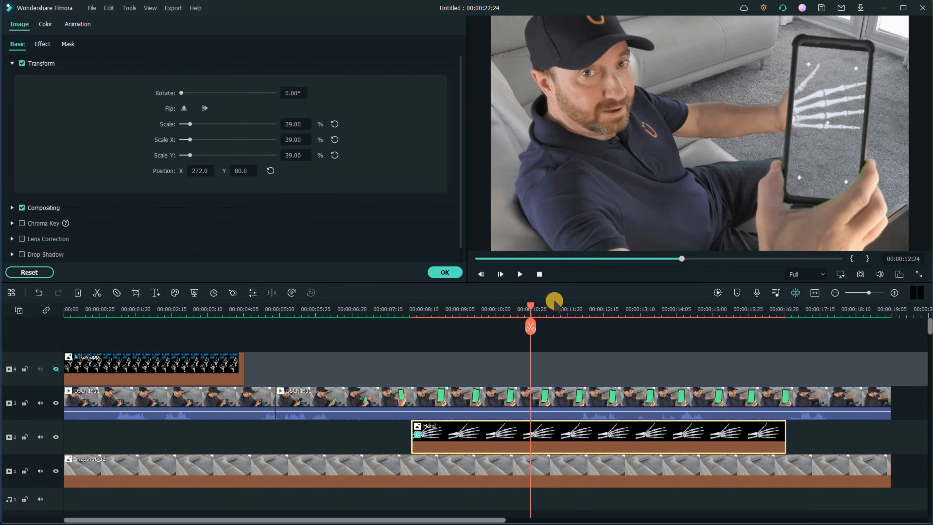
{"action": "left_click_drag", "start_coordinate": [523, 311], "coordinate": [766, 367]}
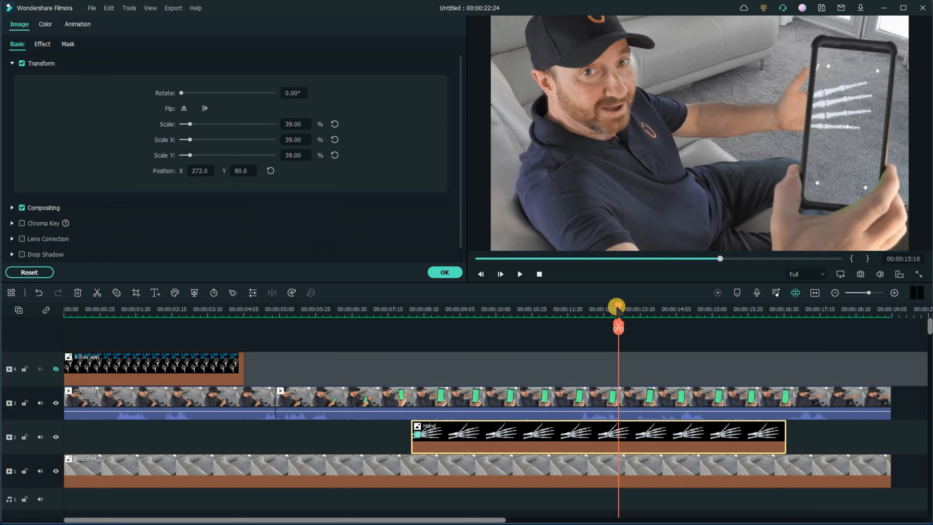
{"action": "left_click_drag", "start_coordinate": [587, 306], "coordinate": [277, 344]}
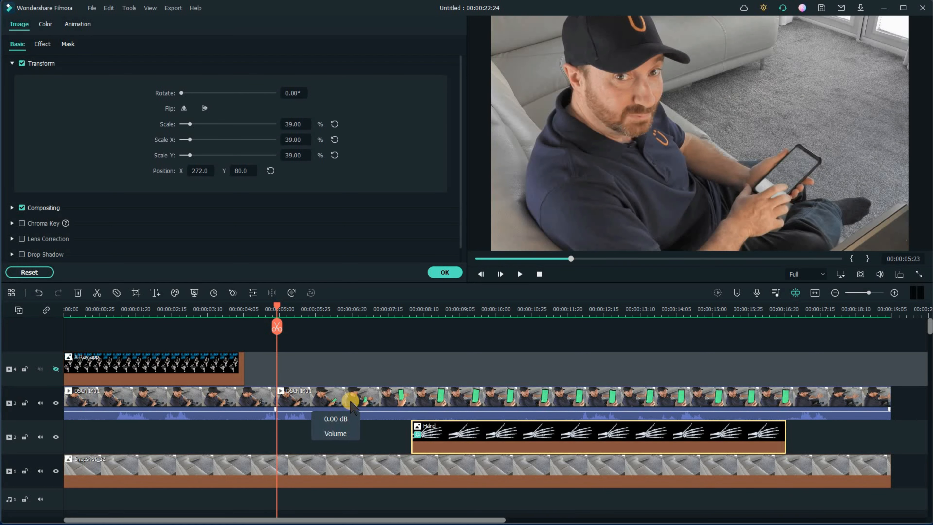
{"action": "left_click", "coordinate": [444, 272]}
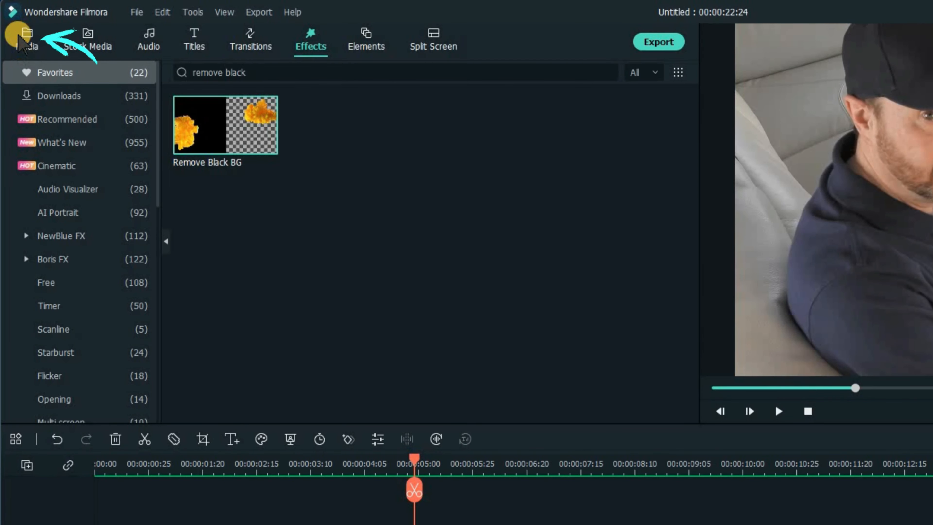
- Add the Black sample colour on track 2 from about 00:00:05:00 up to the start of the Hand image
{"action": "left_click", "coordinate": [23, 39]}
{"action": "left_click", "coordinate": [59, 140]}
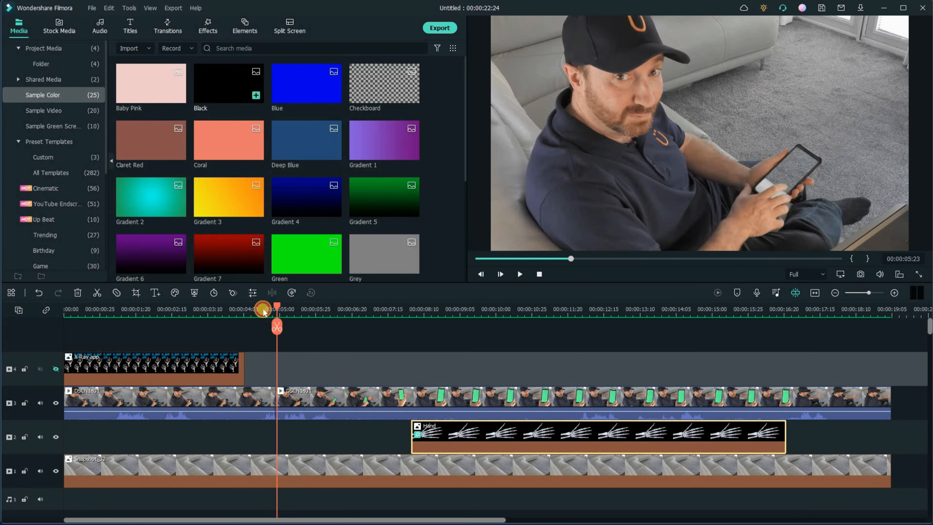
{"action": "left_click_drag", "start_coordinate": [333, 140], "coordinate": [416, 524]}
{"action": "left_click_drag", "start_coordinate": [277, 395], "coordinate": [231, 428]}
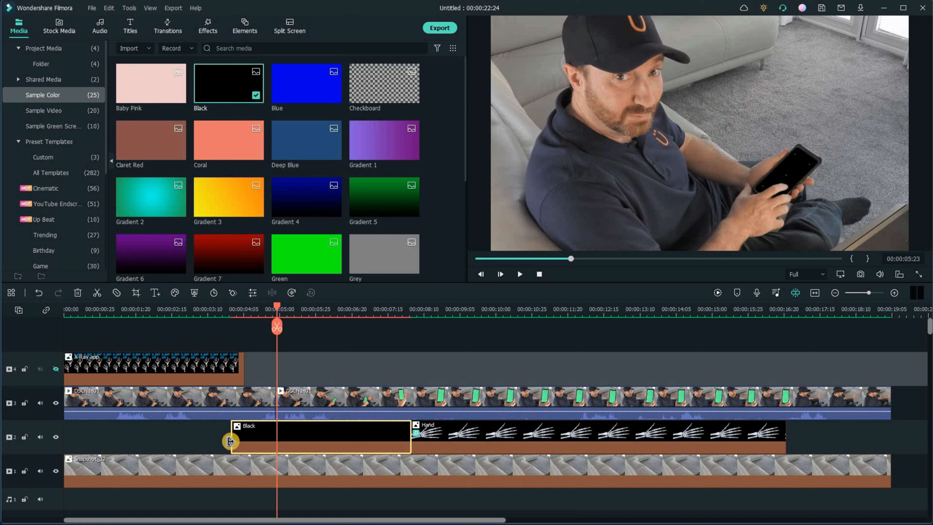
{"action": "left_click_drag", "start_coordinate": [232, 443], "coordinate": [270, 442]}
- Move the X-Ray app clip on track 4 to start just before the Hand image and make track 4 visible
{"action": "left_click", "coordinate": [277, 304]}
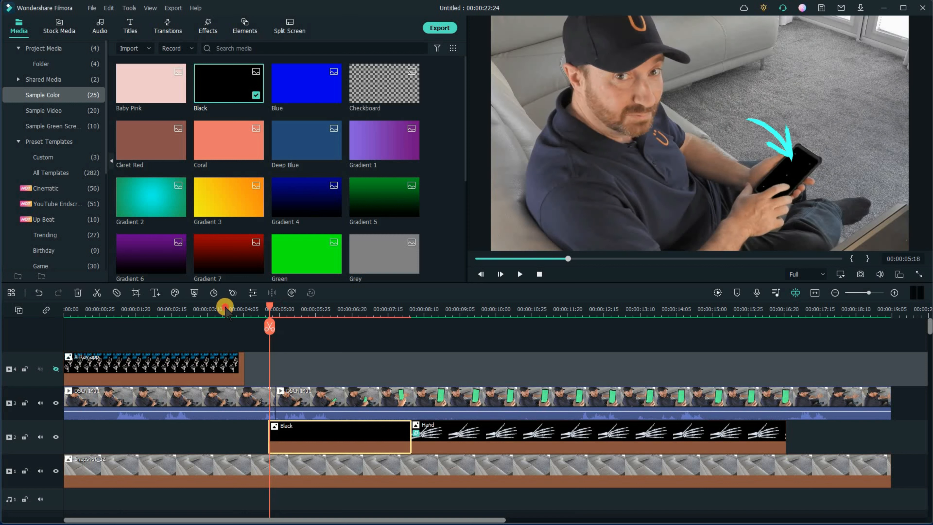
{"action": "left_click", "coordinate": [331, 306]}
{"action": "left_click_drag", "start_coordinate": [337, 312], "coordinate": [390, 311]}
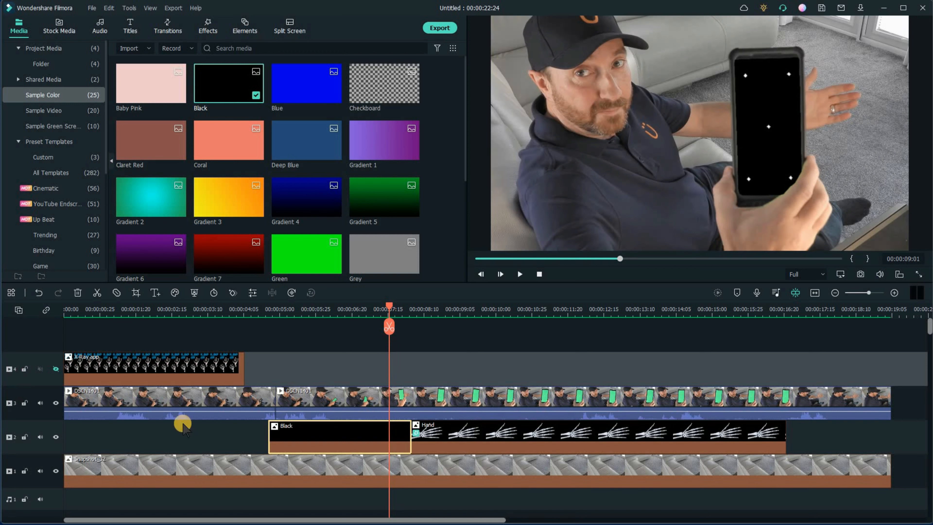
{"action": "left_click", "coordinate": [121, 364]}
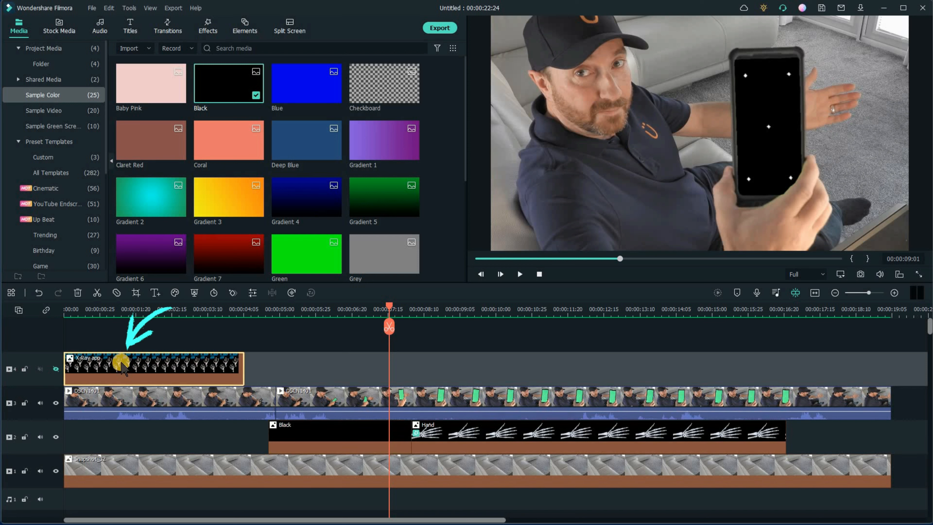
{"action": "left_click_drag", "start_coordinate": [140, 358], "coordinate": [440, 368]}
{"action": "left_click", "coordinate": [393, 304]}
{"action": "key", "text": "Left"}
{"action": "key", "text": "Right"}
{"action": "left_click", "coordinate": [55, 367]}
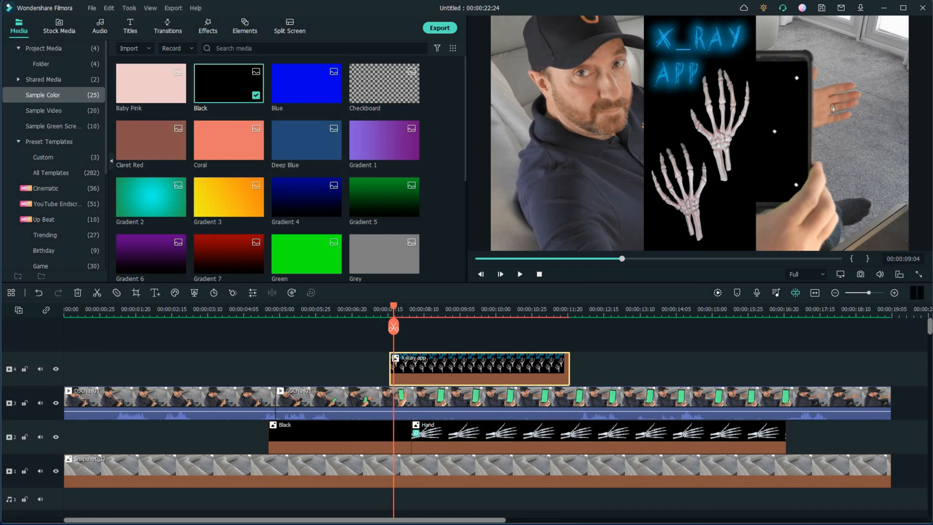
- Open the X-Ray app clip's Transform settings and set Scale to 52% and Position to X 173, Y 16
{"action": "double_click", "coordinate": [461, 367]}
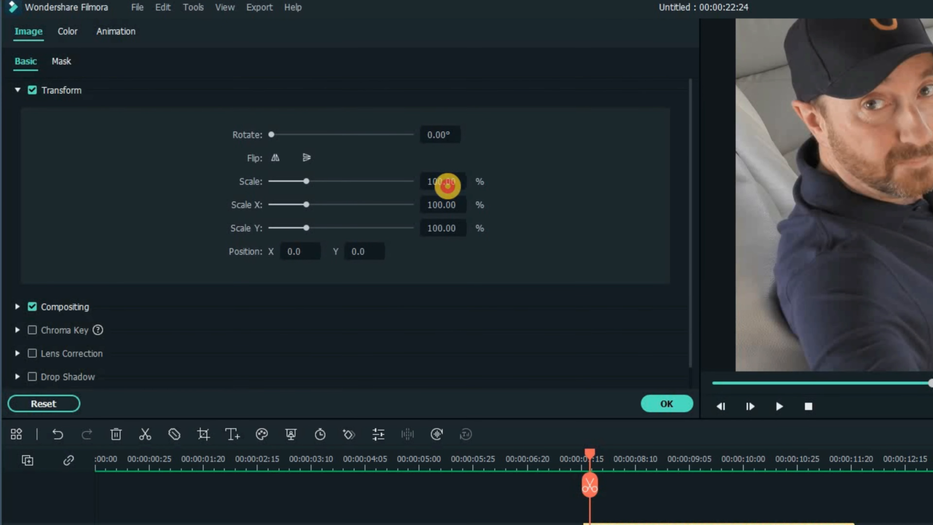
{"action": "mouse_move", "coordinate": [448, 185]}
{"action": "left_mouse_down"}
{"action": "mouse_move", "coordinate": [424, 178]}
{"action": "mouse_move", "coordinate": [444, 181]}
{"action": "left_mouse_up"}
{"action": "left_click_drag", "start_coordinate": [297, 253], "coordinate": [358, 218]}
{"action": "left_click_drag", "start_coordinate": [424, 185], "coordinate": [410, 181]}
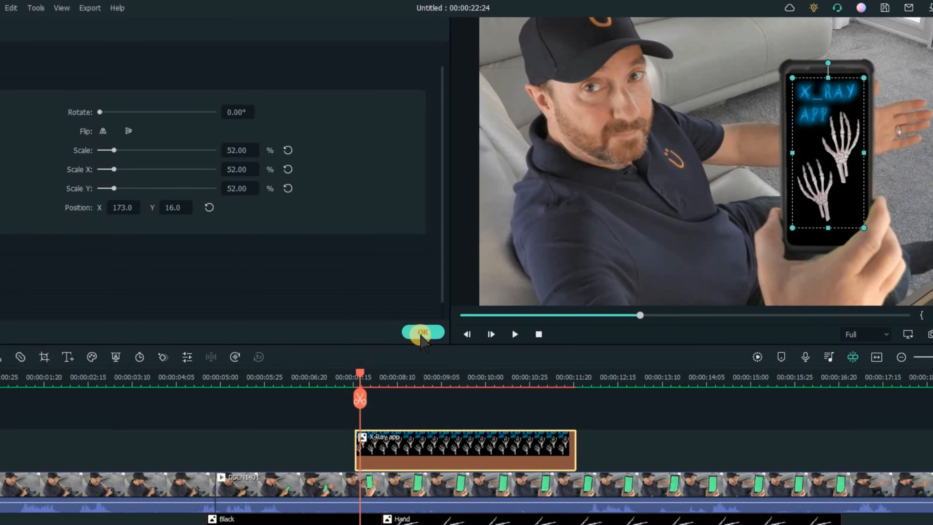
{"action": "left_click", "coordinate": [414, 353]}
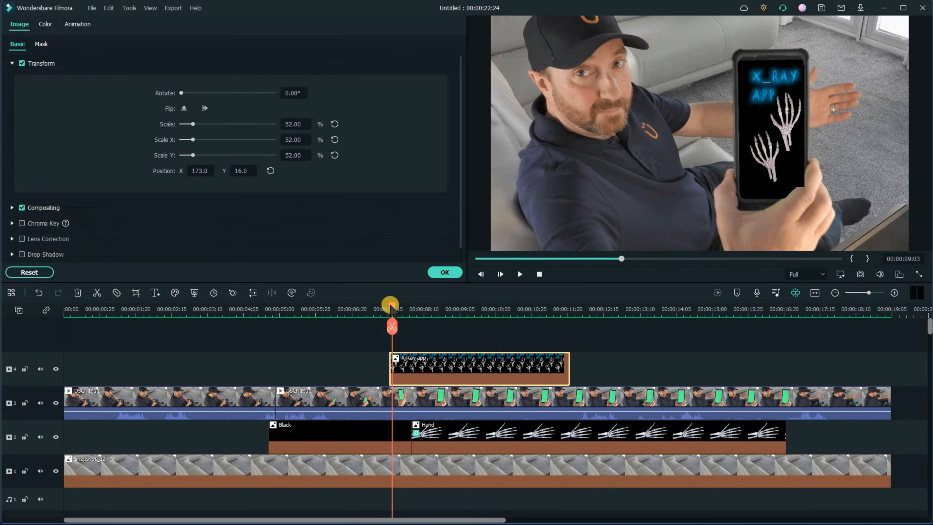
- Trim the X-Ray app clip to end where the Hand image begins, at about 00:00:09:16
{"action": "left_click_drag", "start_coordinate": [391, 304], "coordinate": [390, 304]}
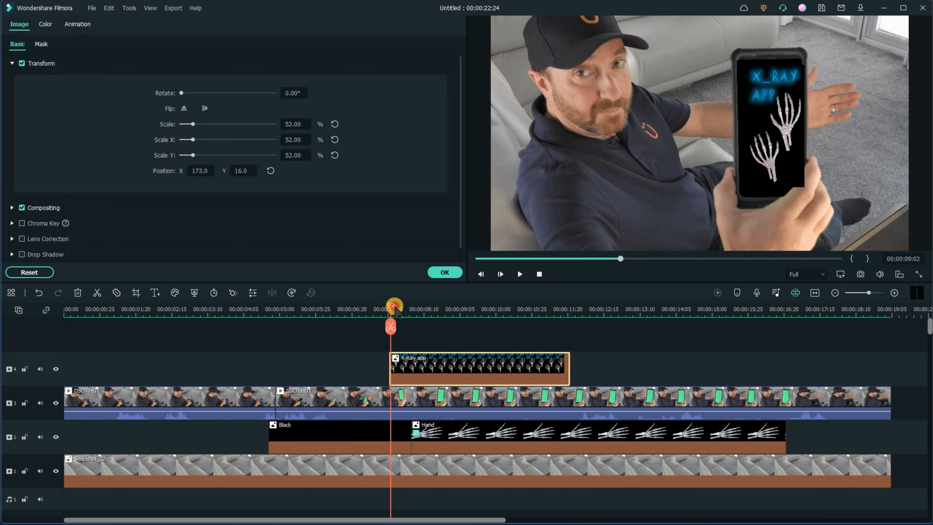
{"action": "left_click_drag", "start_coordinate": [396, 309], "coordinate": [412, 321]}
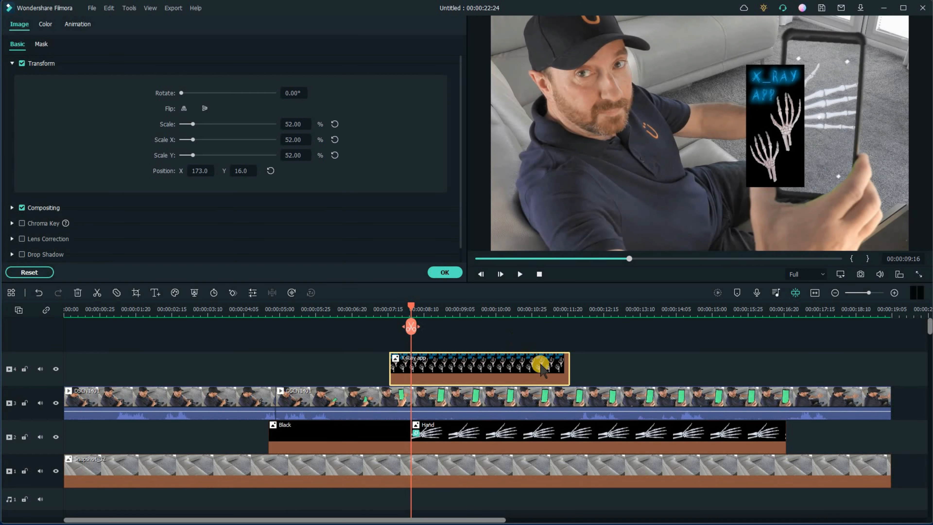
{"action": "left_click_drag", "start_coordinate": [567, 364], "coordinate": [417, 331]}
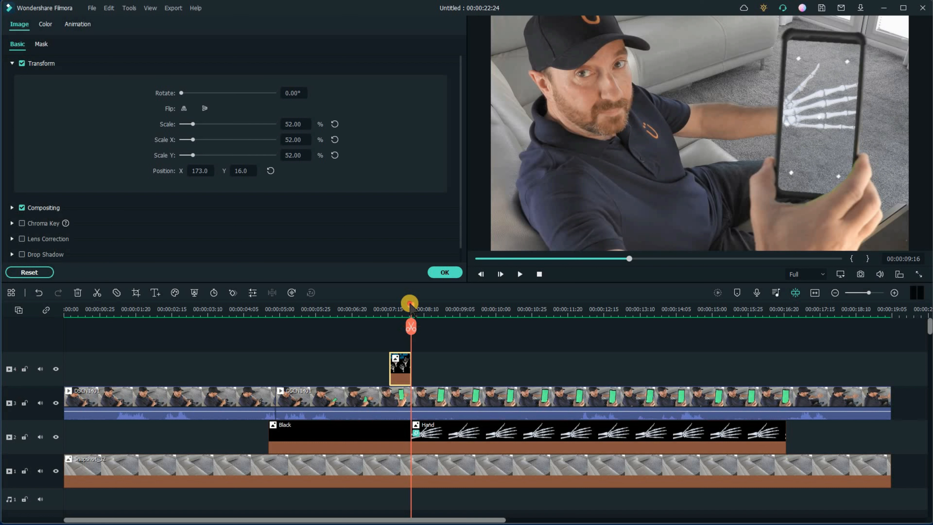
{"action": "left_click_drag", "start_coordinate": [408, 302], "coordinate": [404, 305]}
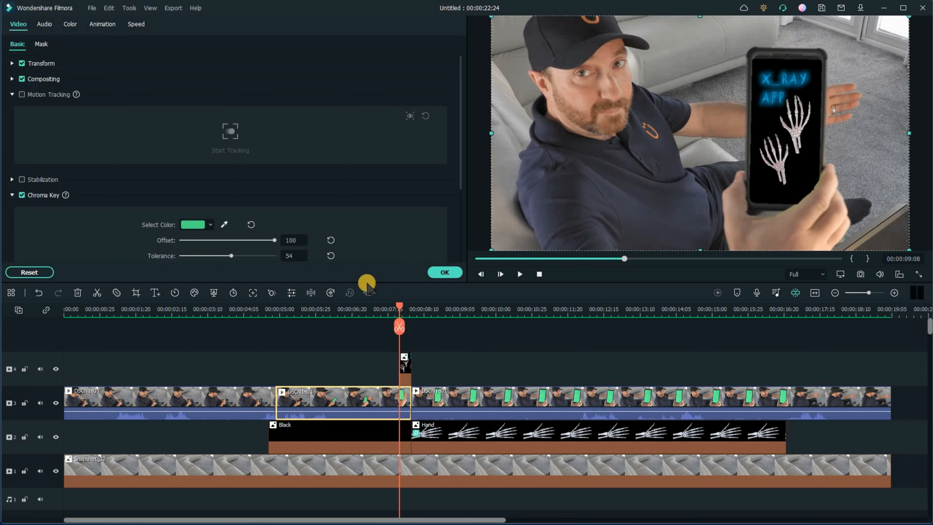
- Hide track 4, enable Motion Tracking on the DSCN1401 clip and place the tracking box on the phone screen
{"action": "left_click", "coordinate": [56, 369]}
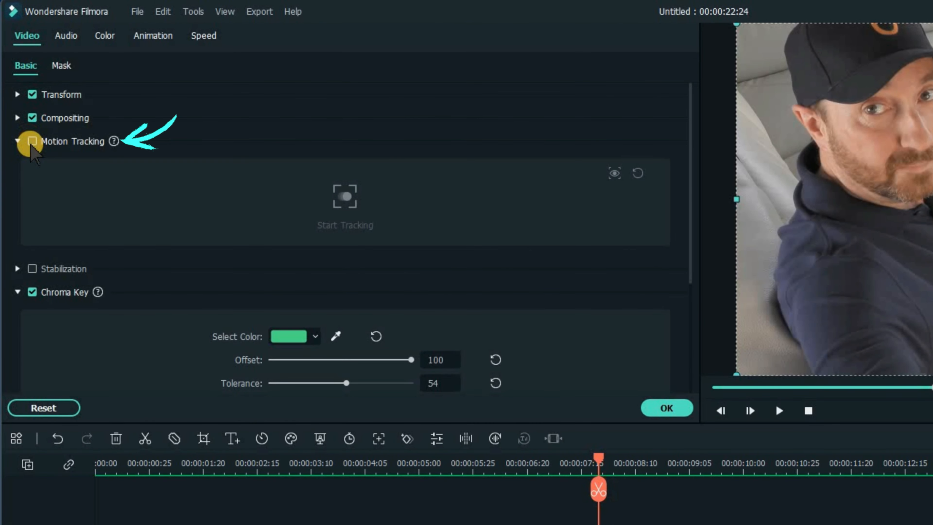
{"action": "left_click", "coordinate": [32, 141]}
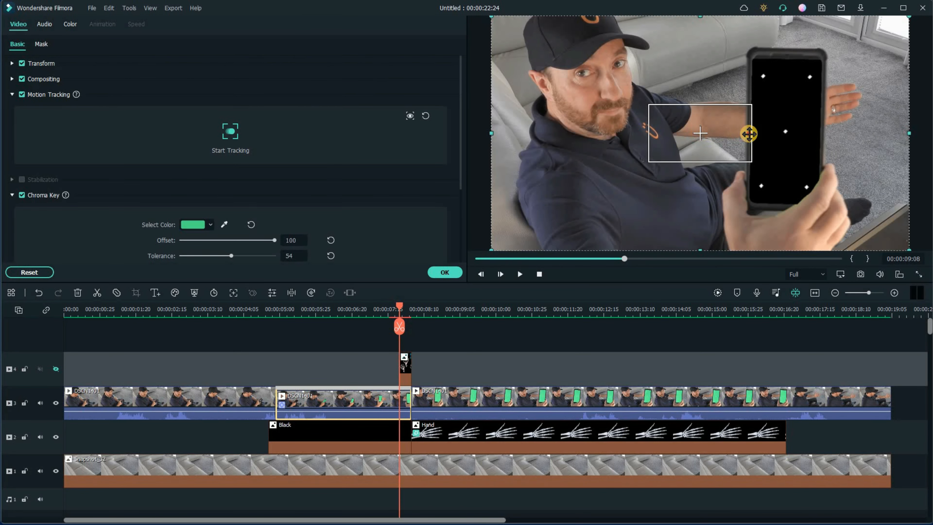
{"action": "left_click_drag", "start_coordinate": [749, 134], "coordinate": [782, 132]}
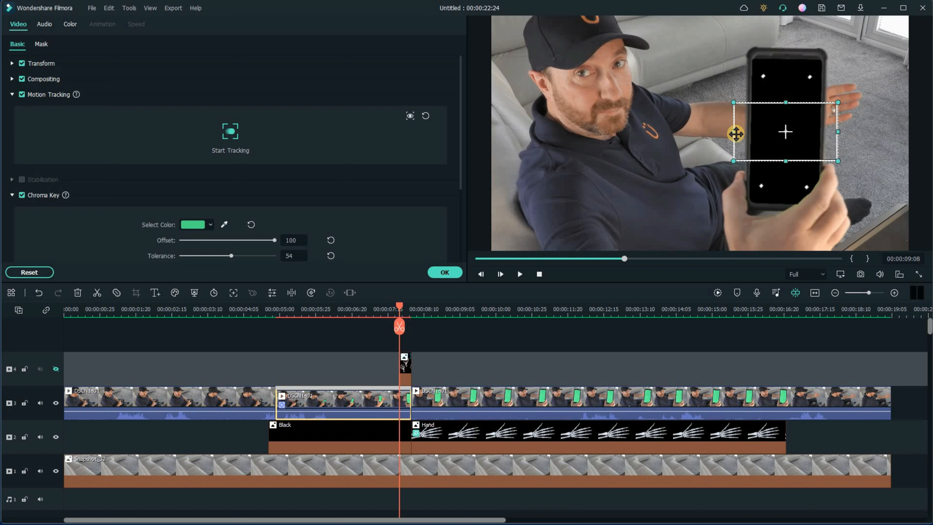
{"action": "left_click_drag", "start_coordinate": [751, 134], "coordinate": [786, 132]}
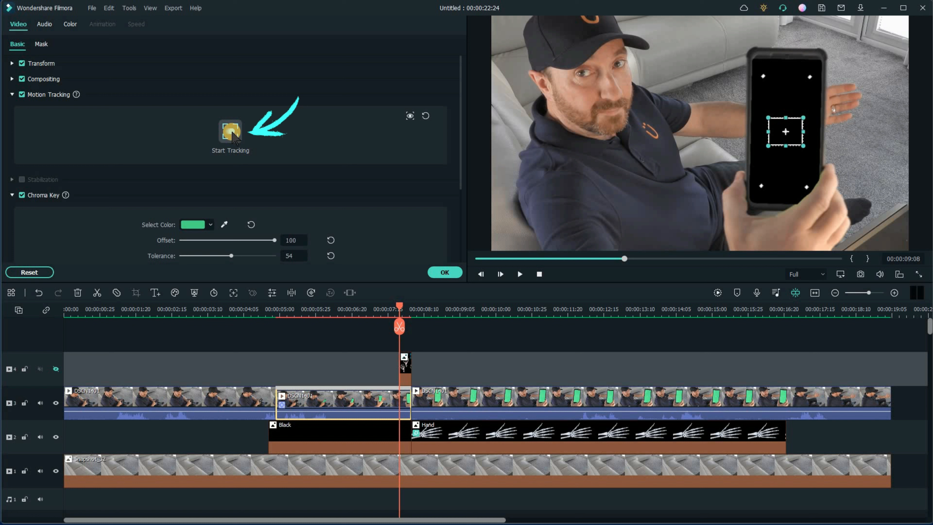
- Run the motion tracking and attach the X-Ray app clip to the tracked phone
{"action": "left_click", "coordinate": [230, 131]}
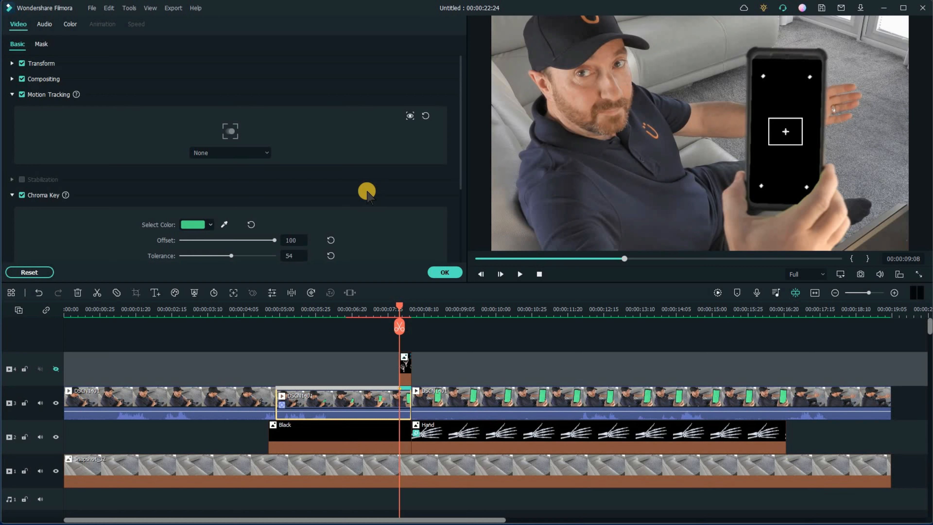
{"action": "left_click", "coordinate": [270, 154]}
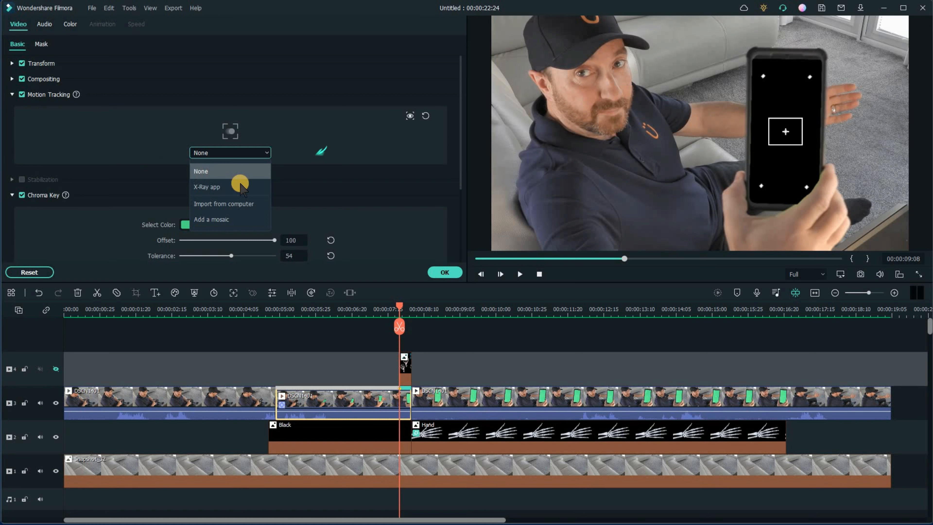
{"action": "left_click", "coordinate": [222, 188]}
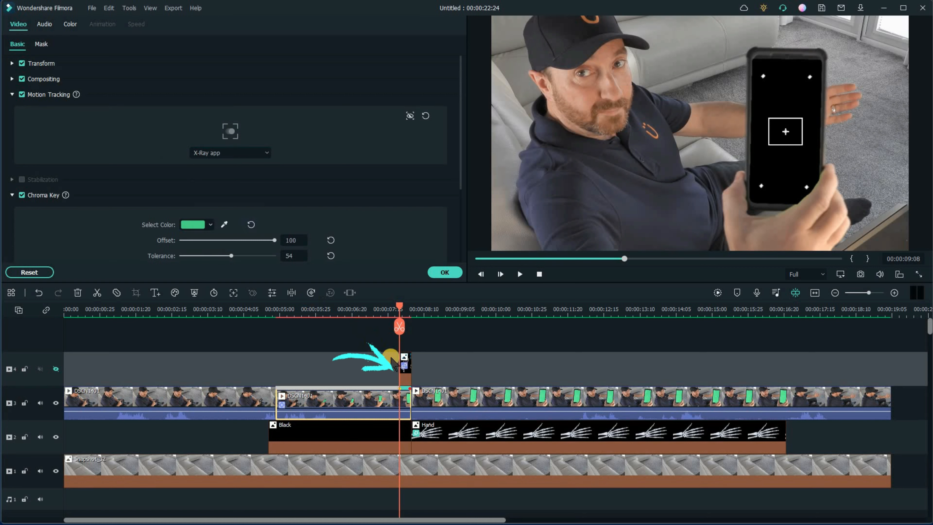
- Show track 4 again and play back the result
{"action": "left_click", "coordinate": [55, 369]}
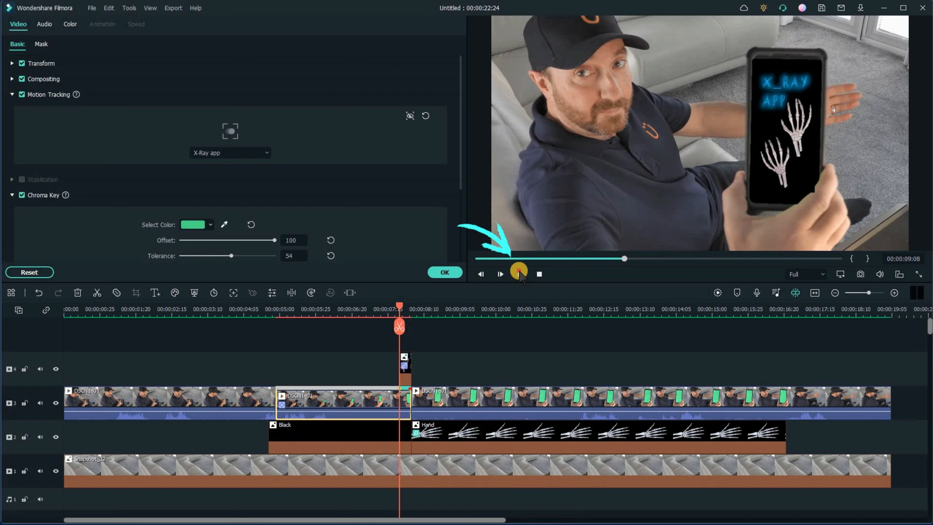
{"action": "left_click", "coordinate": [519, 273]}
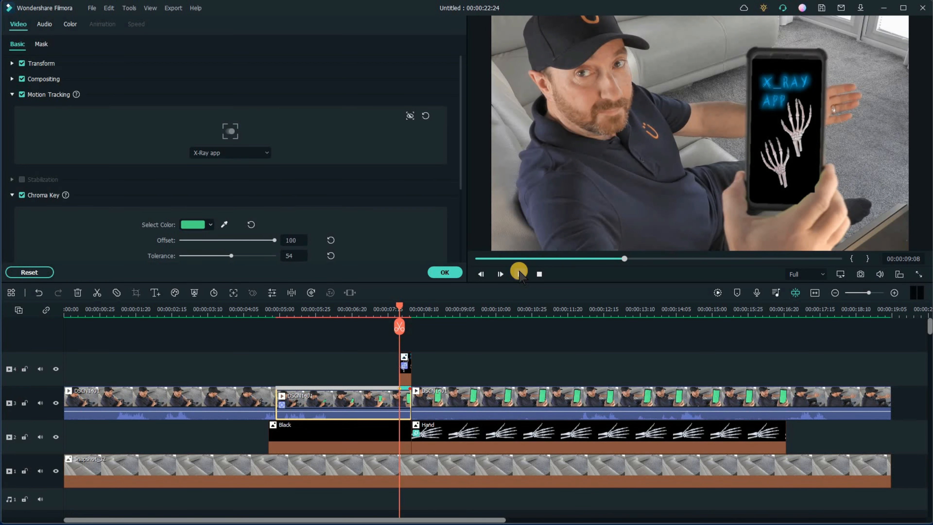
- Play back the edit and scrub to about 00:00:19:17, where the outstretched hand appears
{"action": "left_click", "coordinate": [519, 274]}
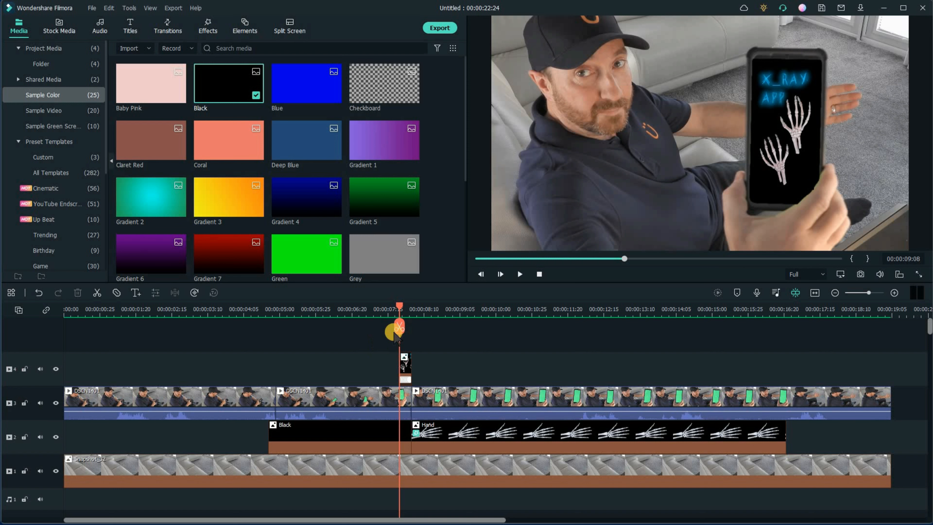
{"action": "left_click", "coordinate": [374, 311]}
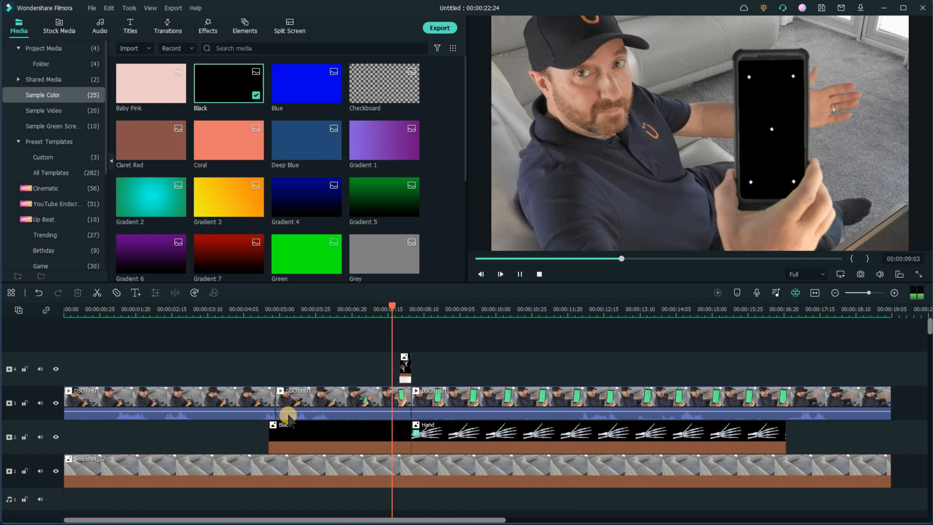
{"action": "key", "text": "space"}
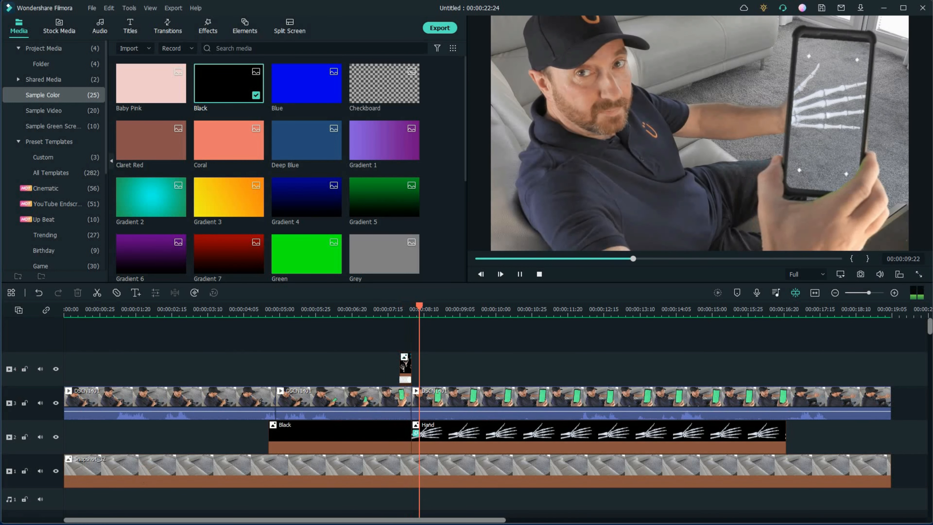
{"action": "key", "text": "space"}
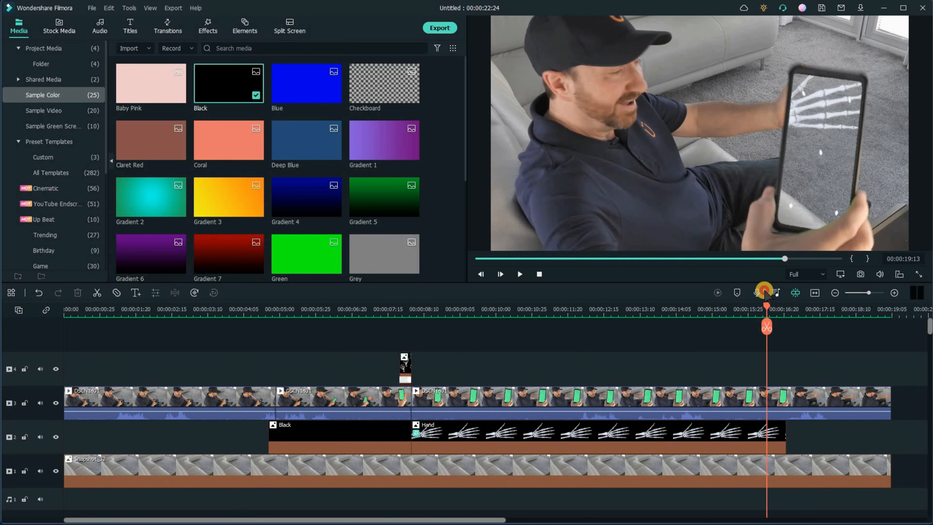
{"action": "left_click_drag", "start_coordinate": [768, 291], "coordinate": [764, 298]}
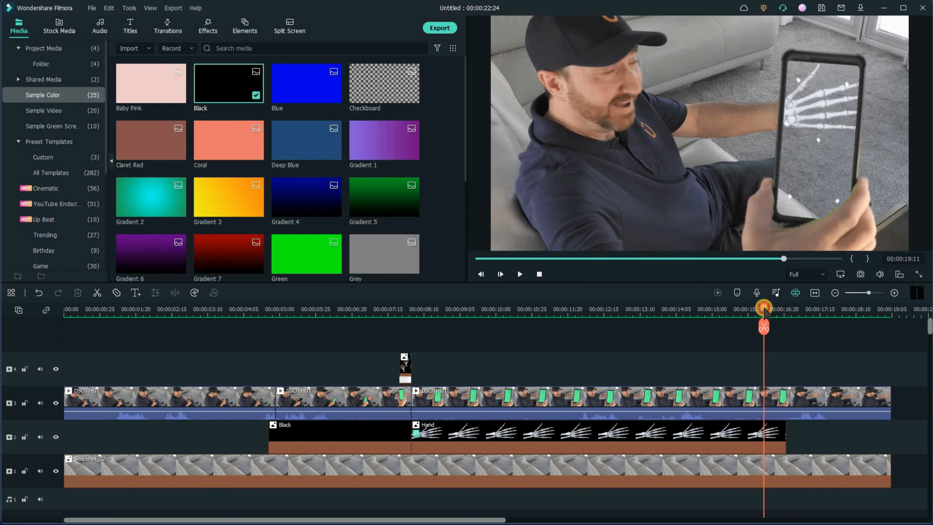
{"action": "left_click_drag", "start_coordinate": [769, 315], "coordinate": [772, 322]}
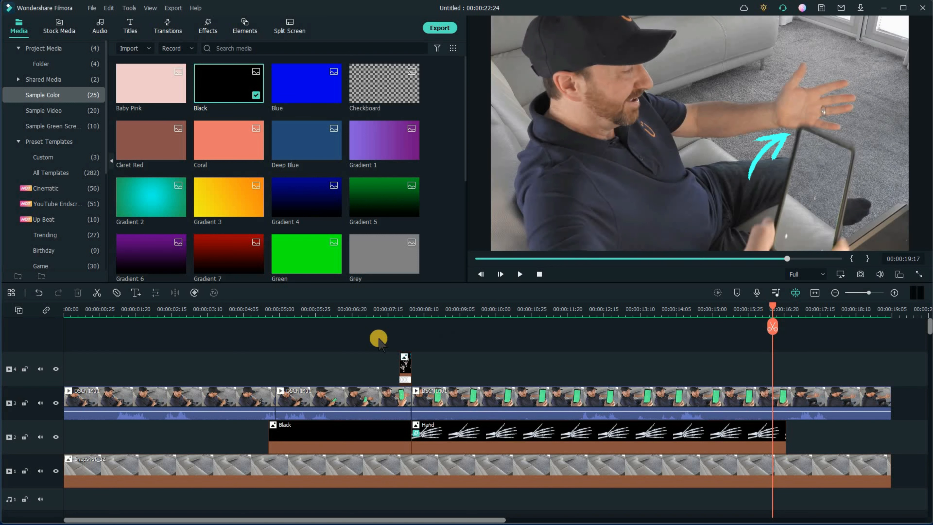
- Copy the Hand clip from track 2 and paste it onto track 4 at the playhead
{"action": "left_click", "coordinate": [13, 28]}
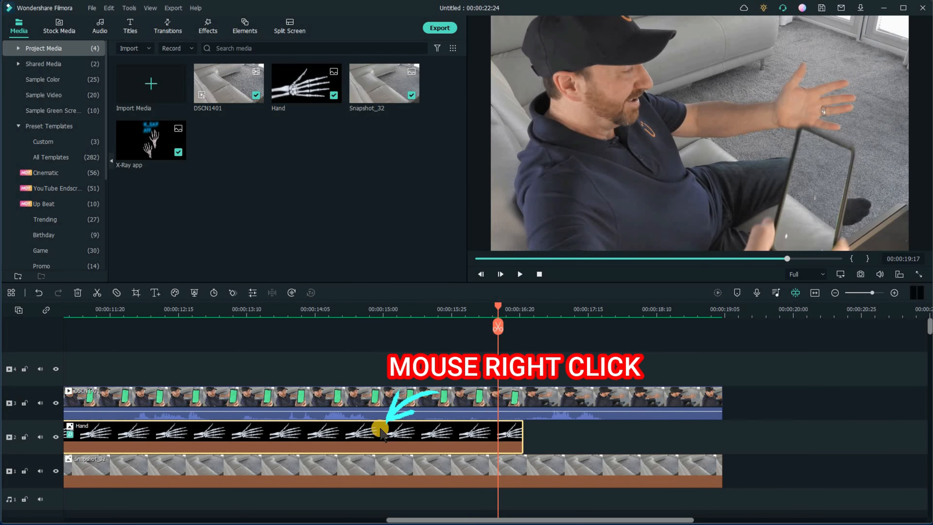
{"action": "right_click", "coordinate": [381, 431]}
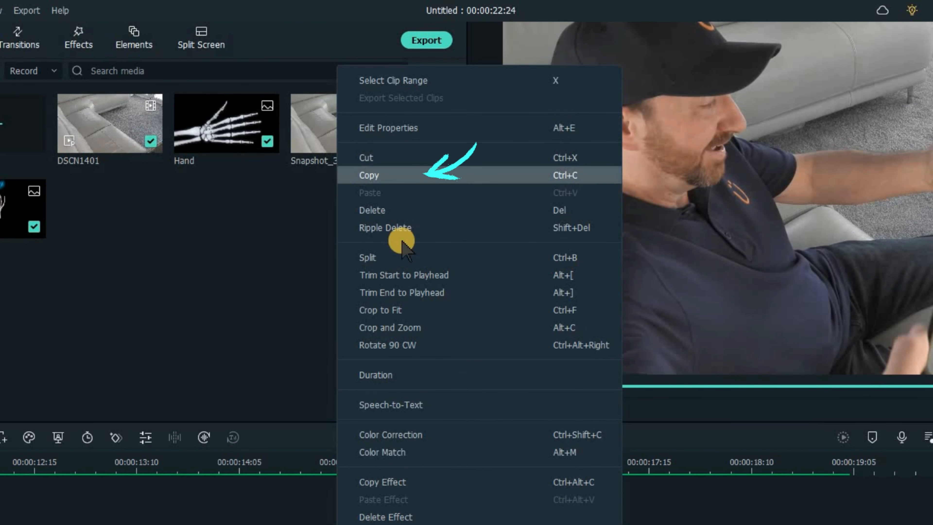
{"action": "left_click", "coordinate": [394, 176]}
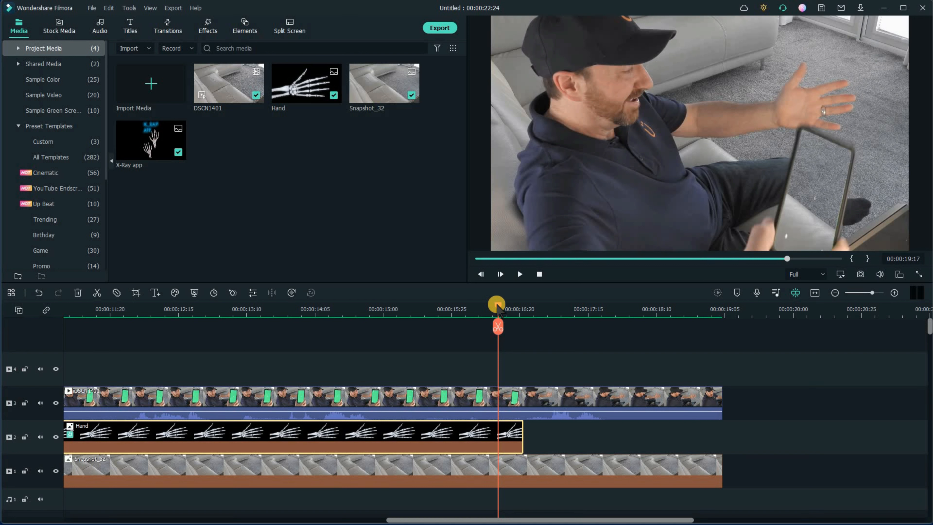
{"action": "left_click", "coordinate": [498, 334]}
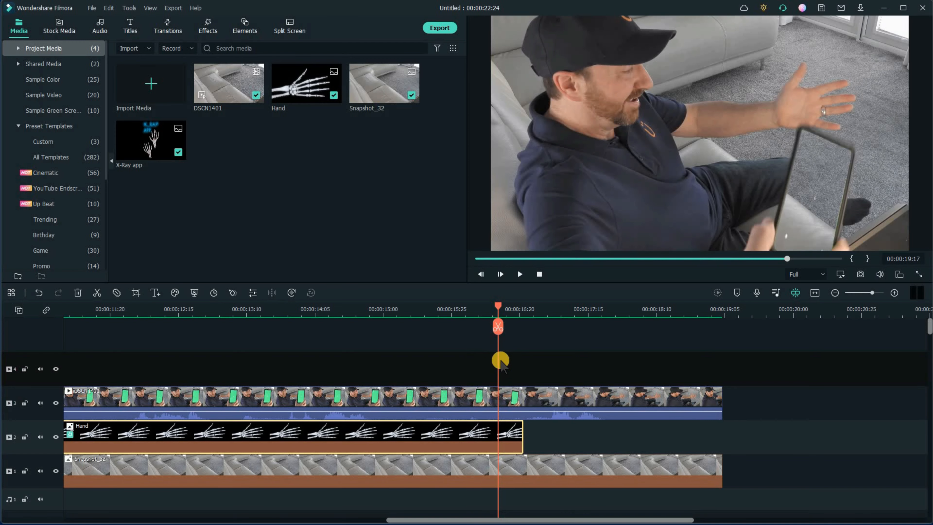
{"action": "right_click", "coordinate": [465, 386]}
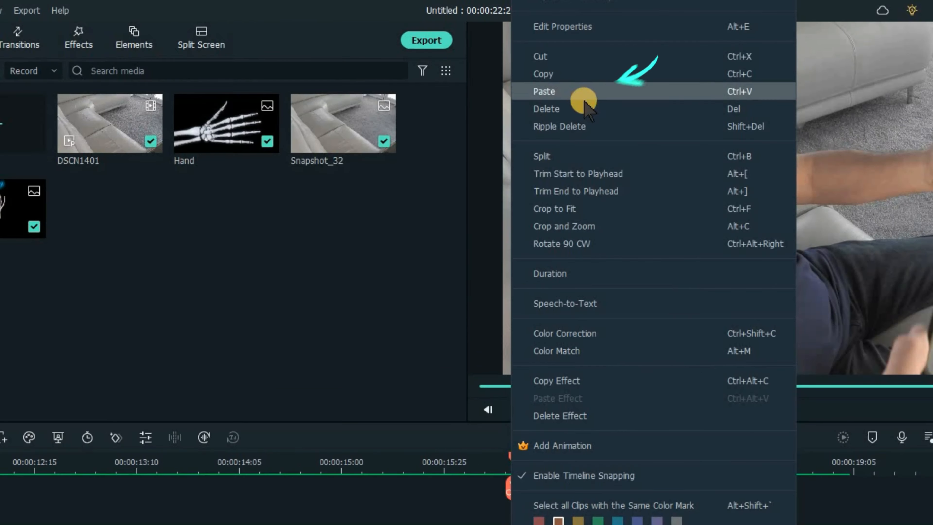
{"action": "left_click", "coordinate": [584, 101]}
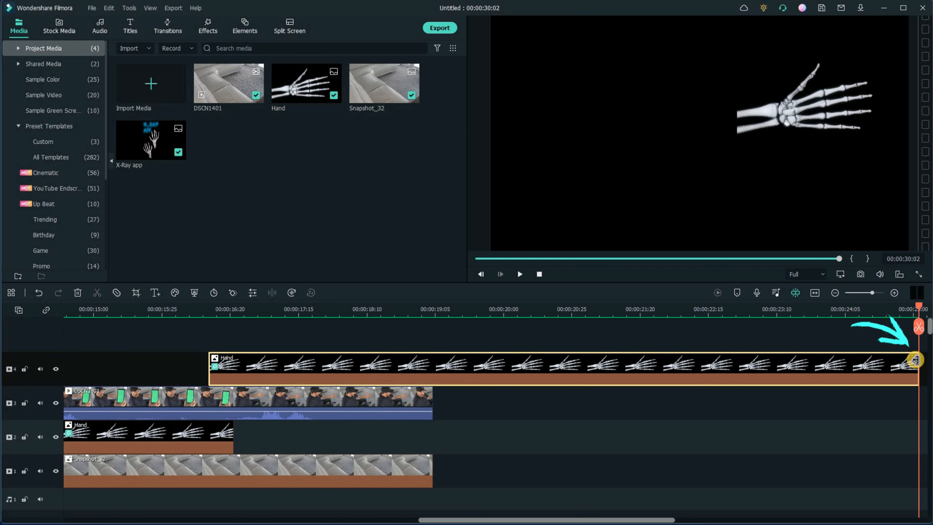
- Trim the pasted Hand clip on track 4 to end with the DSCN1401 clip
{"action": "left_click_drag", "start_coordinate": [914, 359], "coordinate": [428, 407]}
- Split the DSCN1401 clip on track 3 at the start of the track-4 Hand clip
{"action": "left_click", "coordinate": [444, 306]}
{"action": "left_click_drag", "start_coordinate": [444, 306], "coordinate": [213, 340]}
{"action": "left_click_drag", "start_coordinate": [212, 342], "coordinate": [212, 327]}
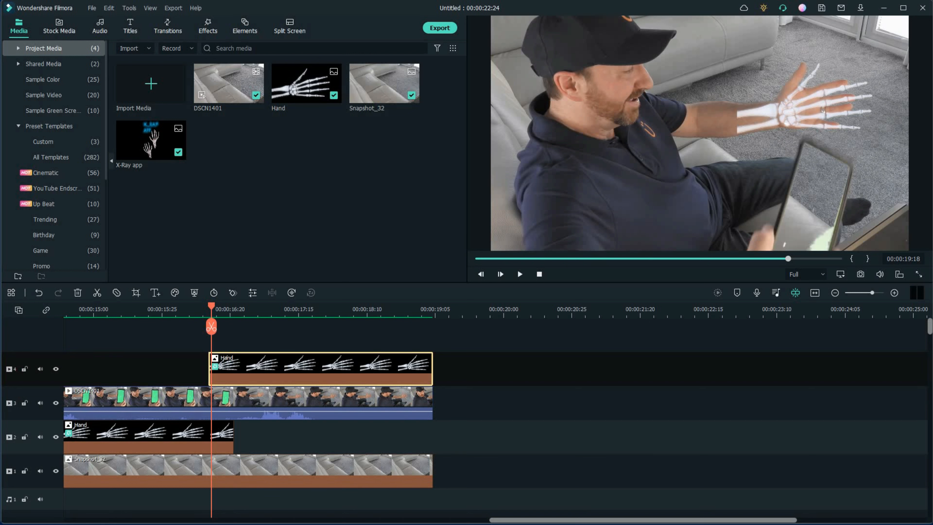
{"action": "key", "text": "Left"}
{"action": "scroll", "coordinate": [496, 404], "scroll_direction": "left", "scroll_amount": 3}
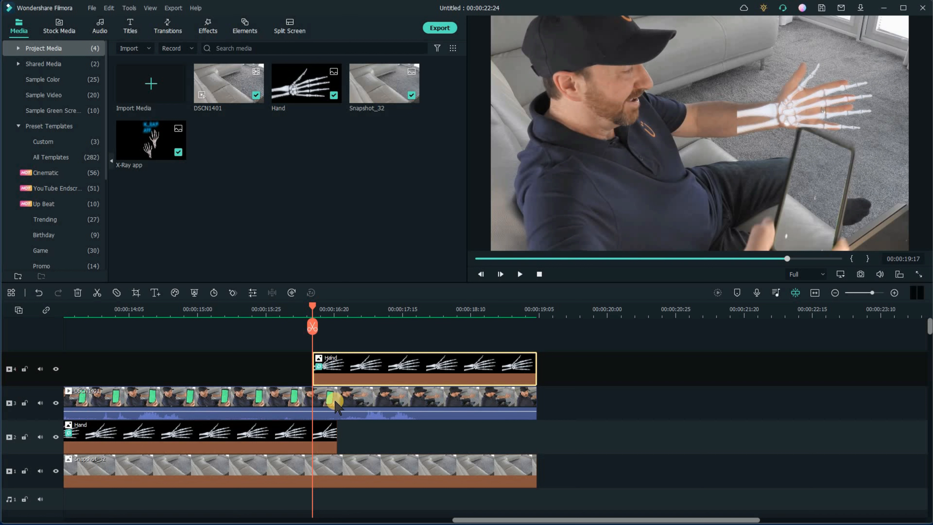
{"action": "left_click", "coordinate": [337, 406]}
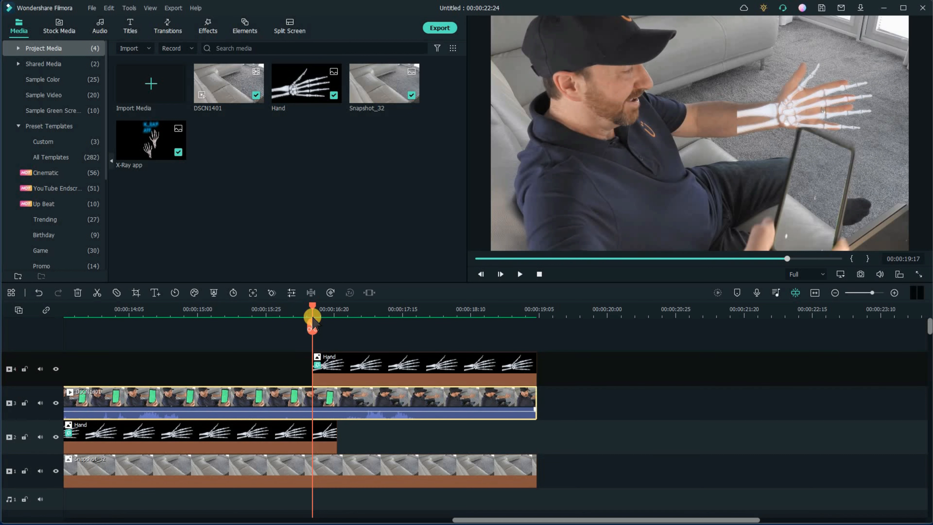
{"action": "left_click", "coordinate": [312, 327]}
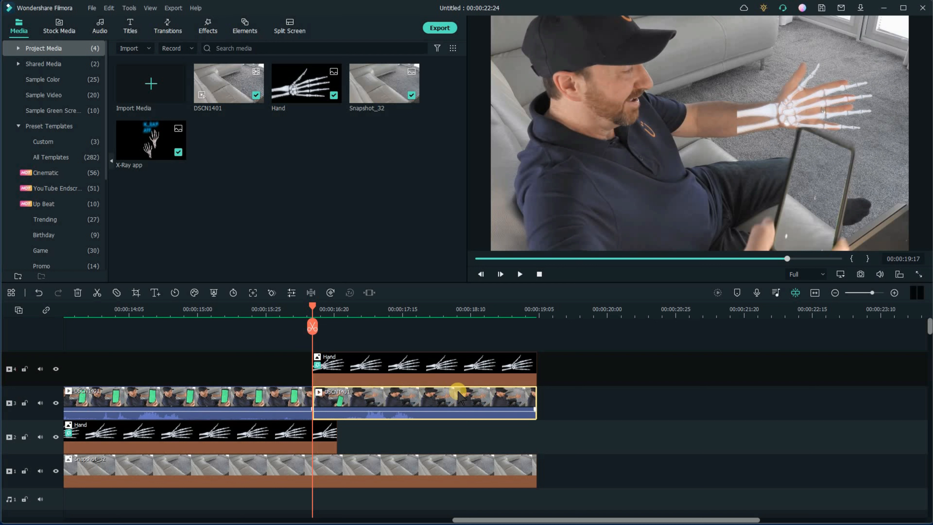
- Add an inverted rectangle mask to the second DSCN1401 part, resized and positioned around the outstretched arm and hand
{"action": "double_click", "coordinate": [383, 396]}
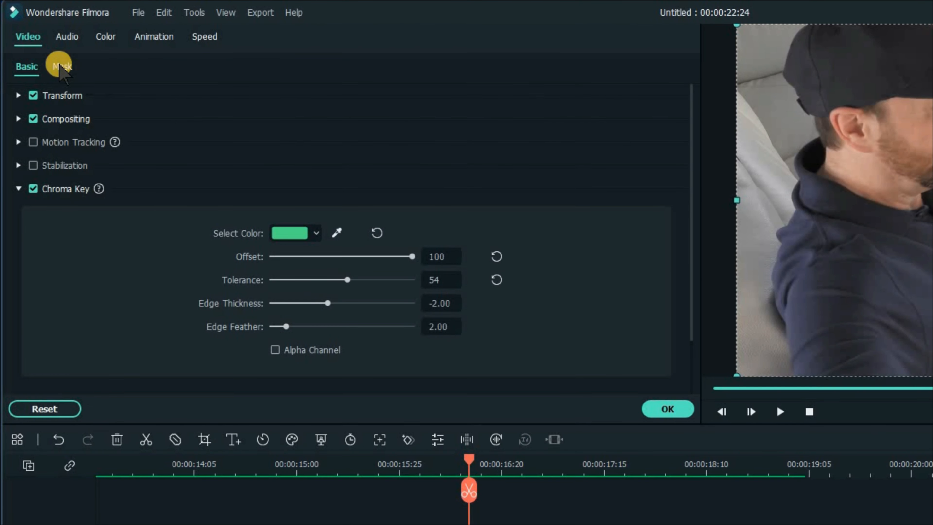
{"action": "left_click", "coordinate": [61, 66]}
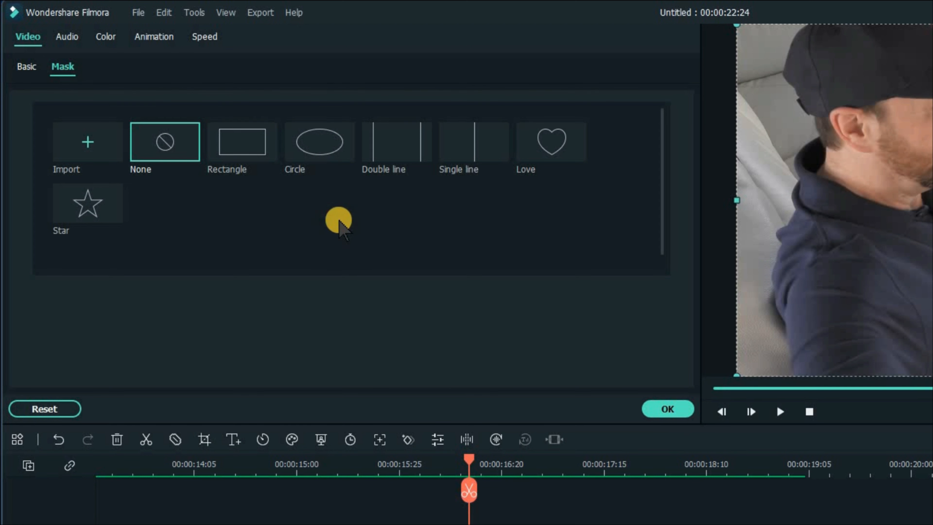
{"action": "left_click", "coordinate": [240, 150]}
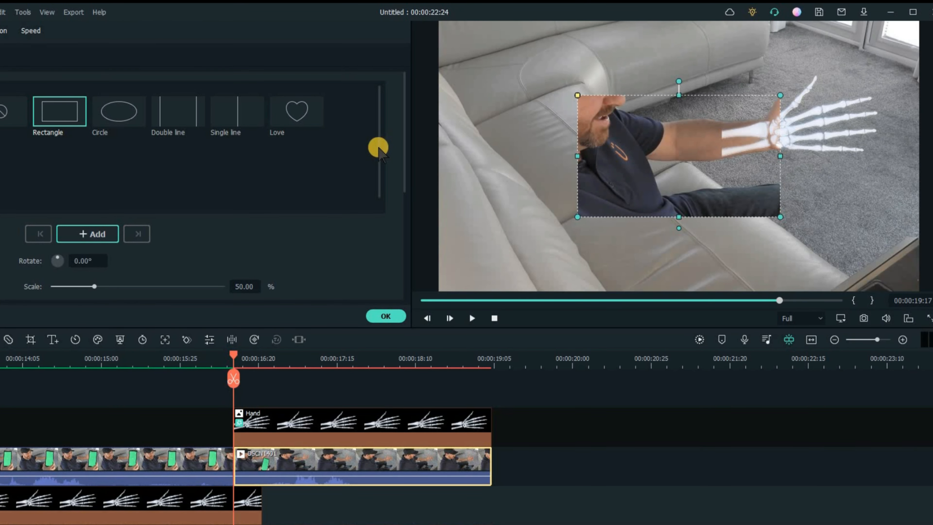
{"action": "left_click_drag", "start_coordinate": [377, 153], "coordinate": [381, 162]}
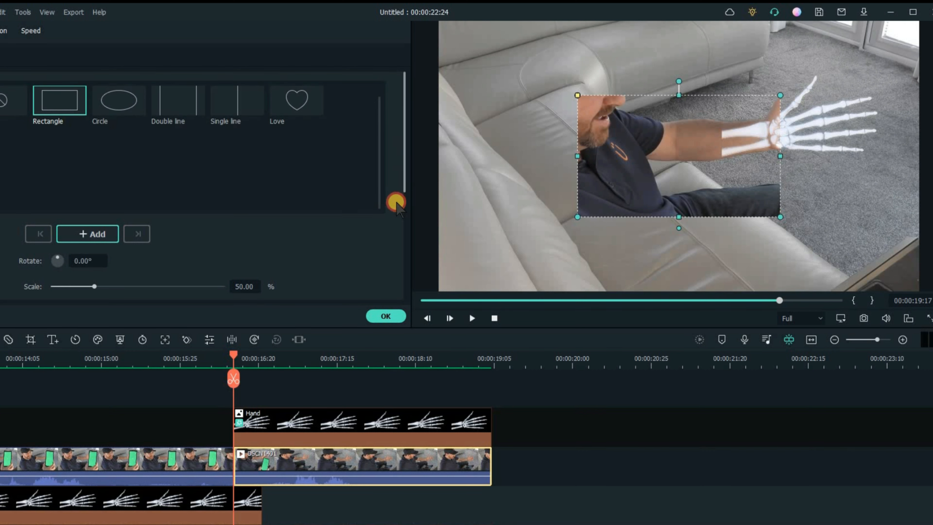
{"action": "scroll", "coordinate": [392, 228], "scroll_direction": "down", "scroll_amount": 3}
{"action": "scroll", "coordinate": [58, 256], "scroll_direction": "down", "scroll_amount": 3}
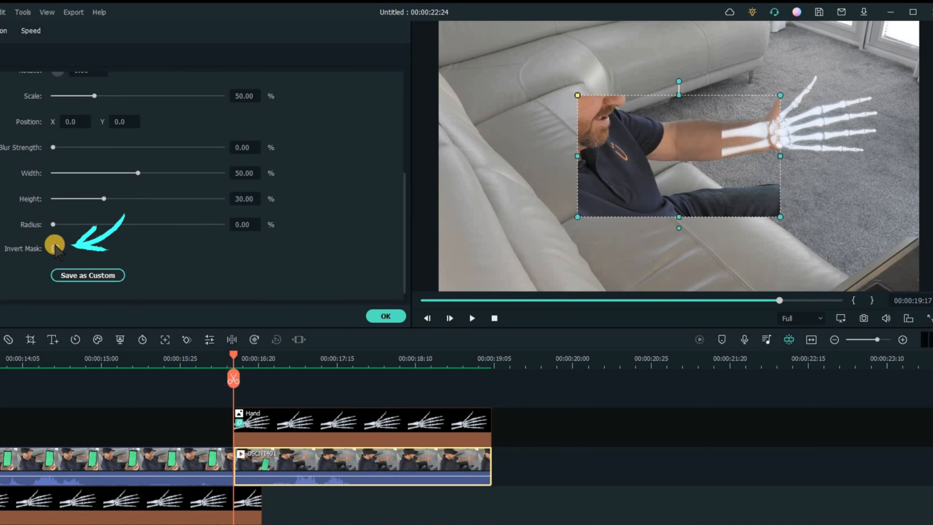
{"action": "left_click", "coordinate": [56, 247]}
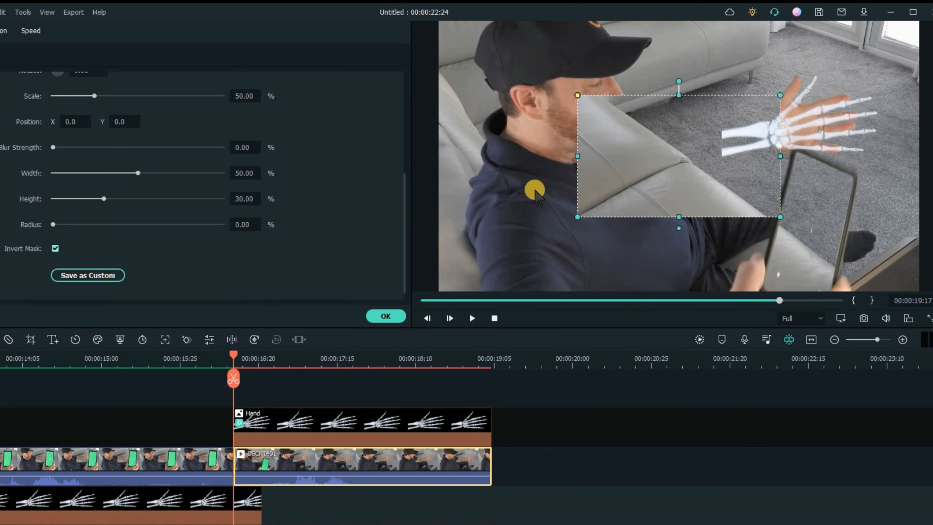
{"action": "left_click_drag", "start_coordinate": [690, 152], "coordinate": [842, 103]}
{"action": "left_click_drag", "start_coordinate": [837, 166], "coordinate": [840, 155]}
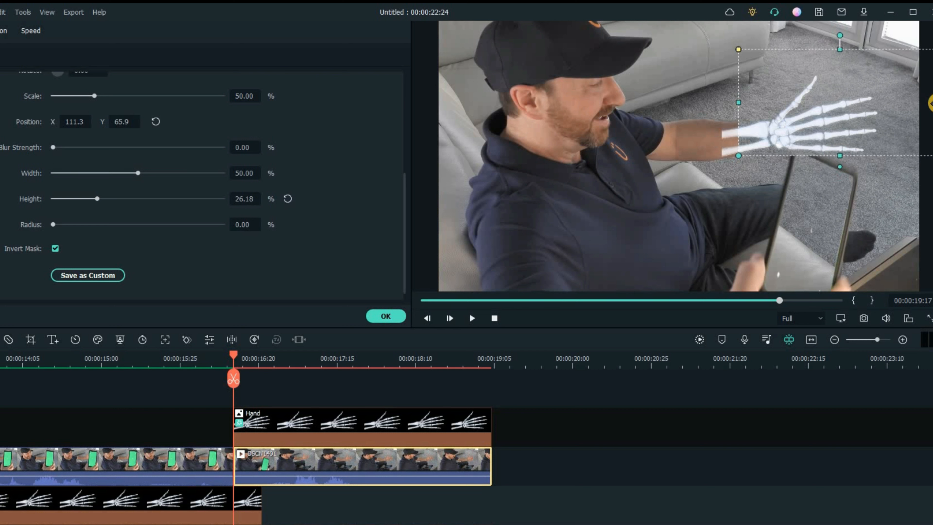
{"action": "left_click_drag", "start_coordinate": [921, 108], "coordinate": [897, 106]}
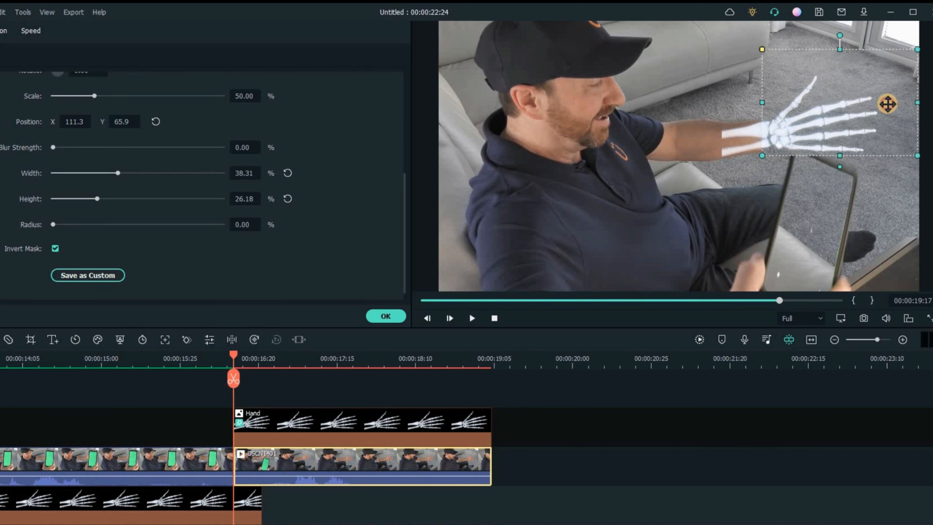
{"action": "left_click", "coordinate": [888, 104]}
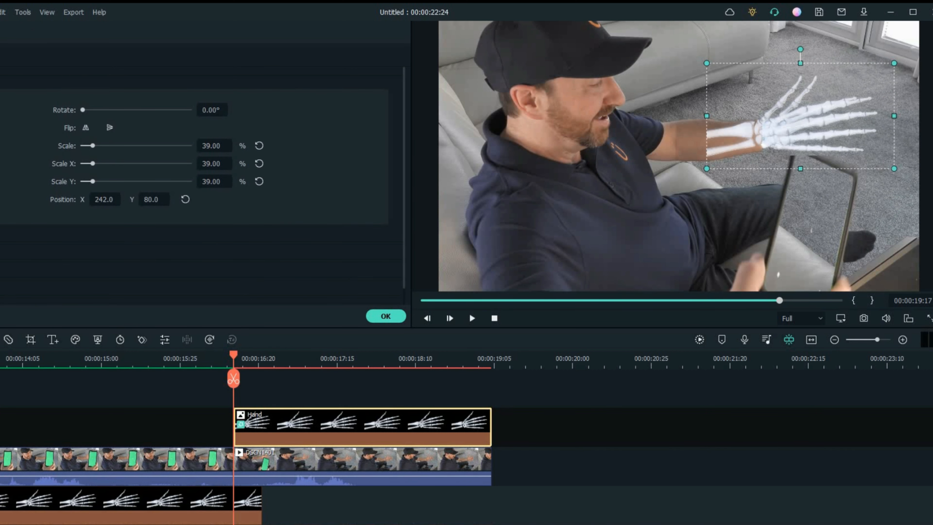
{"action": "key", "text": "ctrl+z"}
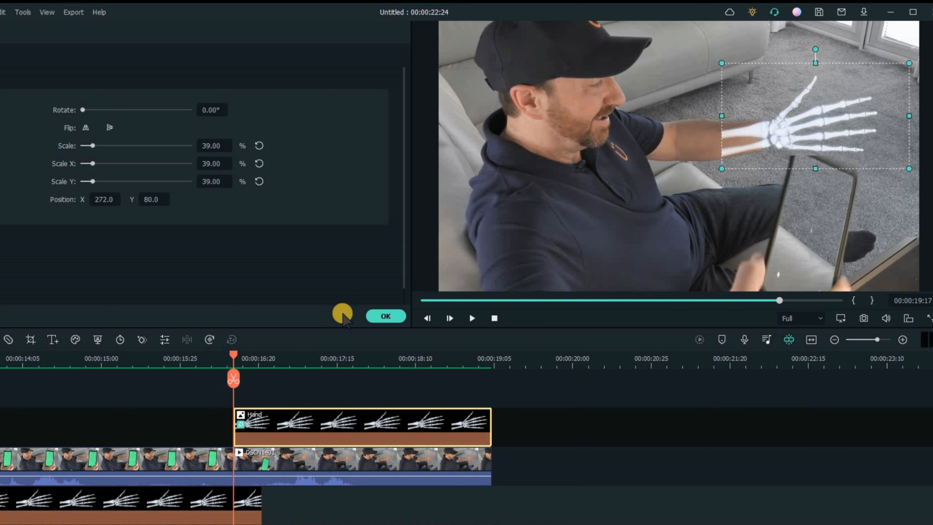
- Trim the Hand clip on track 2 to end at the split point
{"action": "mouse_move", "coordinate": [235, 356]}
{"action": "left_mouse_down"}
{"action": "mouse_move", "coordinate": [262, 359]}
{"action": "mouse_move", "coordinate": [233, 372]}
{"action": "left_mouse_up"}
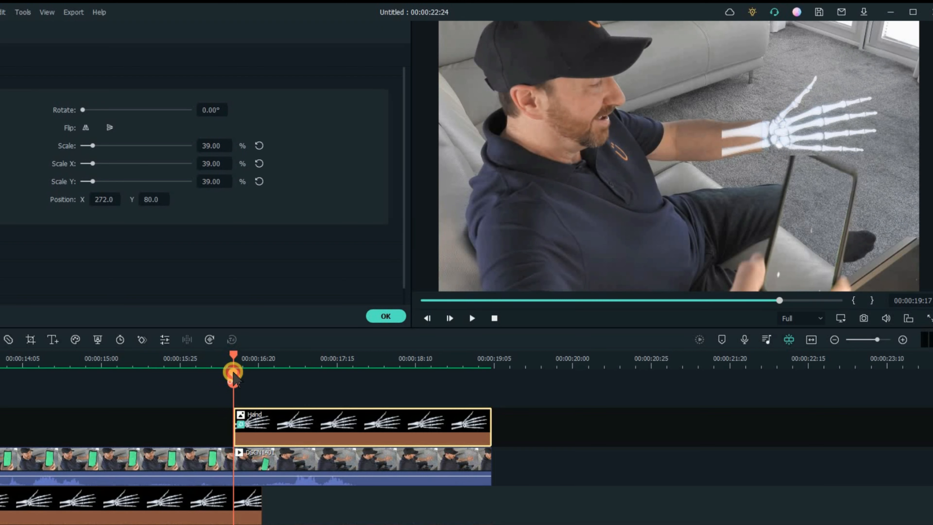
{"action": "left_click", "coordinate": [238, 456]}
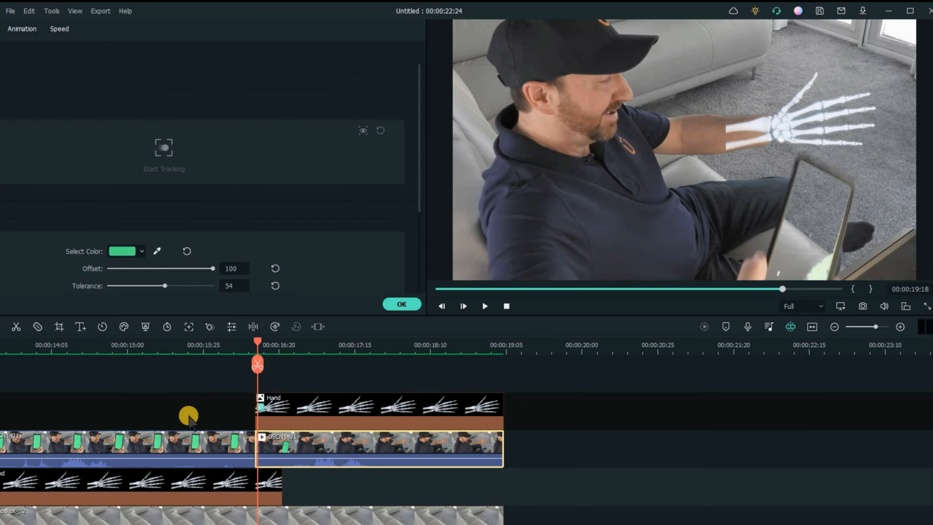
{"action": "left_click", "coordinate": [281, 446]}
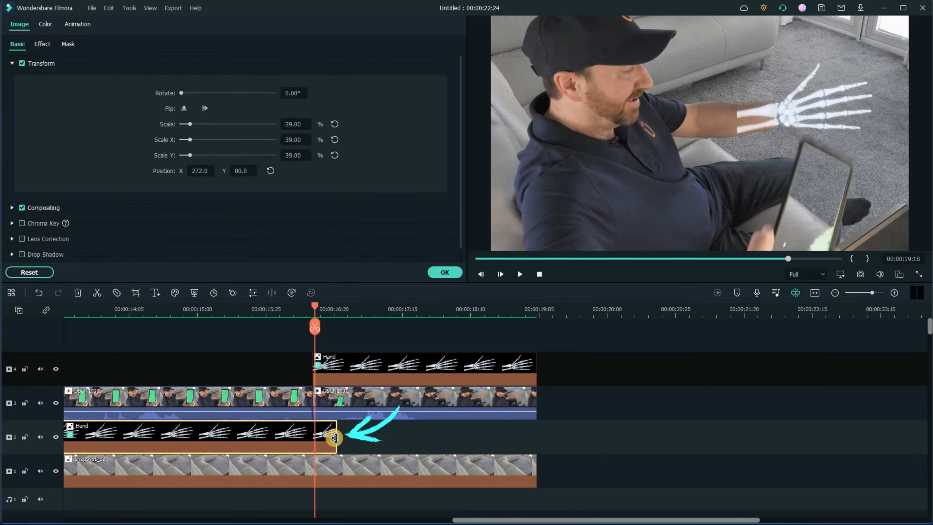
{"action": "left_click_drag", "start_coordinate": [333, 440], "coordinate": [317, 367]}
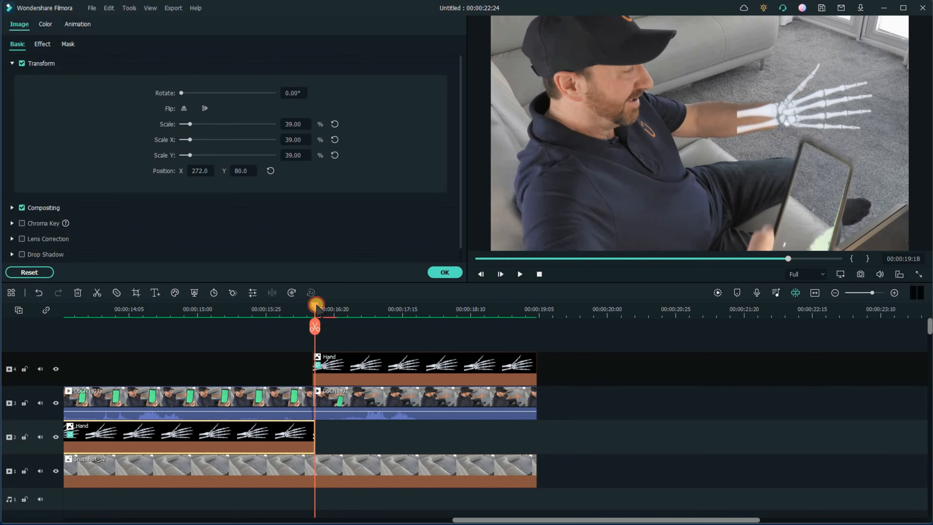
{"action": "mouse_move", "coordinate": [312, 311]}
{"action": "left_mouse_down"}
{"action": "mouse_move", "coordinate": [340, 318]}
{"action": "mouse_move", "coordinate": [294, 319]}
{"action": "mouse_move", "coordinate": [324, 326]}
{"action": "left_mouse_up"}
{"action": "key", "text": "Left"}
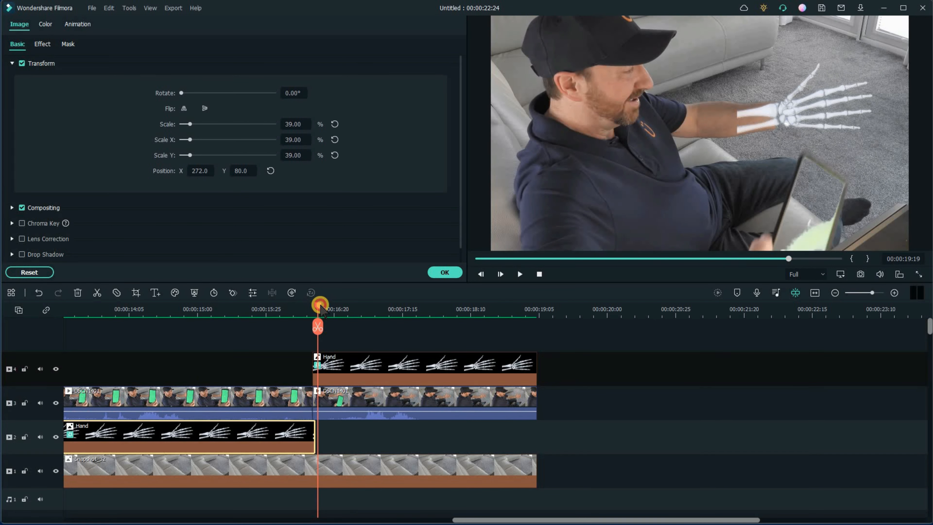
{"action": "left_click_drag", "start_coordinate": [326, 308], "coordinate": [312, 325]}
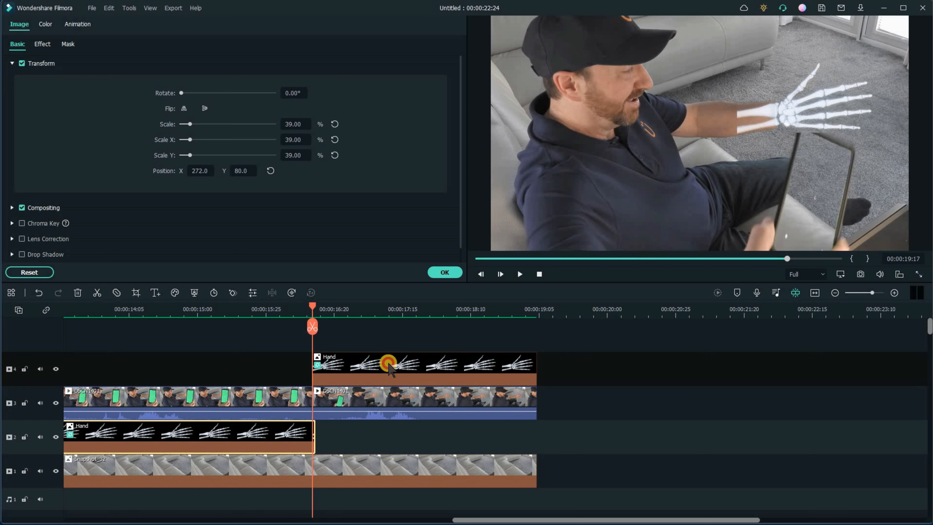
- Add a custom animation keyframe at the start of the Hand clip on track 4
{"action": "left_click", "coordinate": [388, 368]}
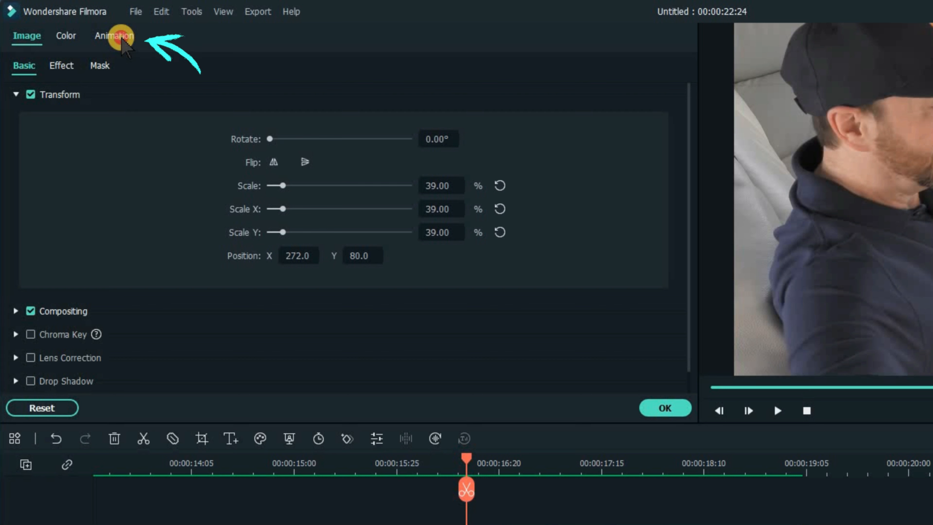
{"action": "left_click", "coordinate": [121, 37]}
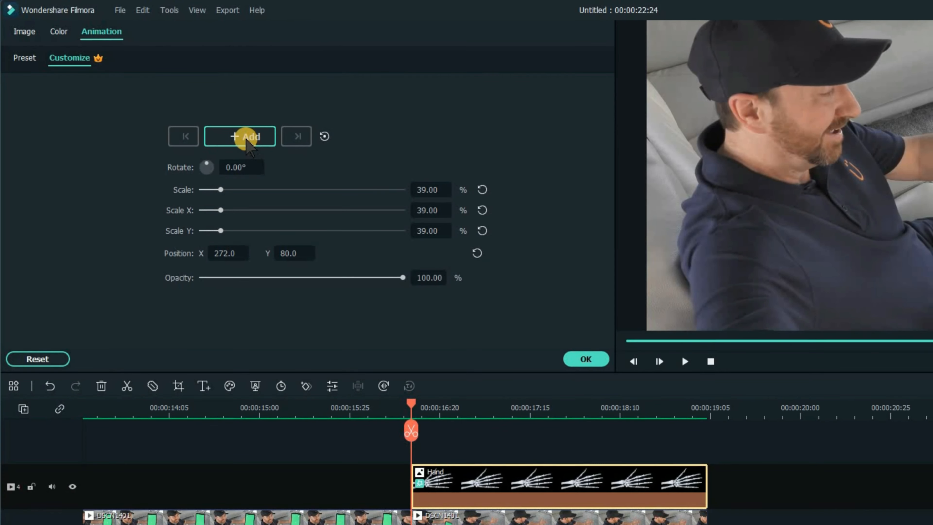
{"action": "left_click", "coordinate": [245, 139]}
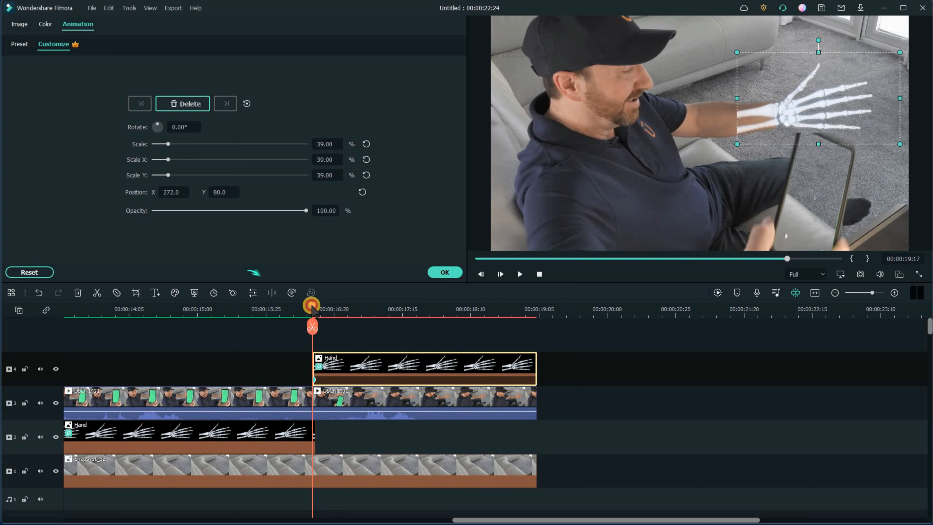
{"action": "left_click_drag", "start_coordinate": [318, 309], "coordinate": [336, 316]}
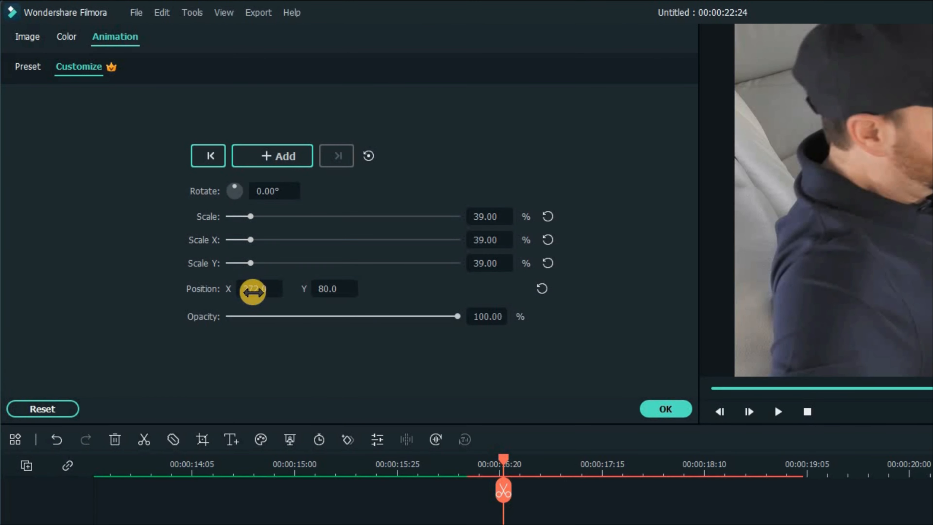
- Set the Hand overlay's first keyframe to position X 272, Y 69 with a 2° rotation to sit on the arm
{"action": "left_click", "coordinate": [253, 289]}
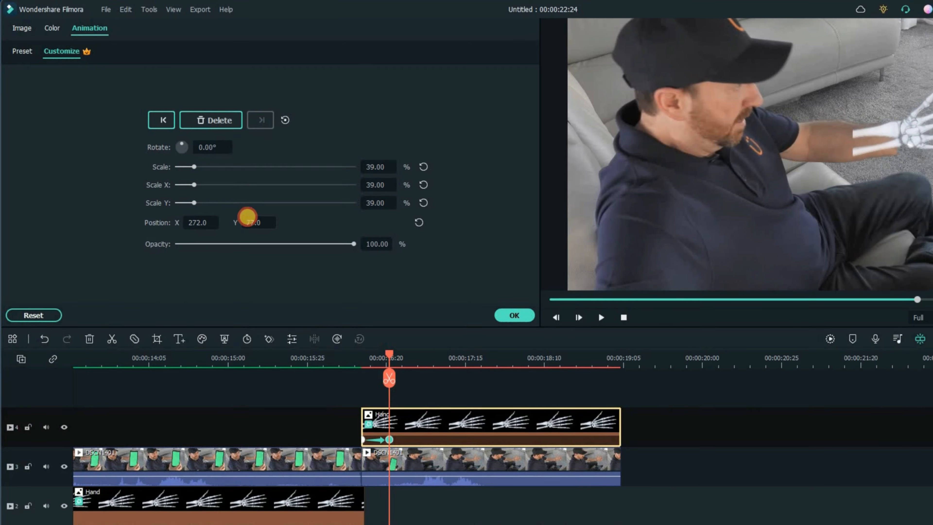
{"action": "left_click_drag", "start_coordinate": [247, 217], "coordinate": [256, 222]}
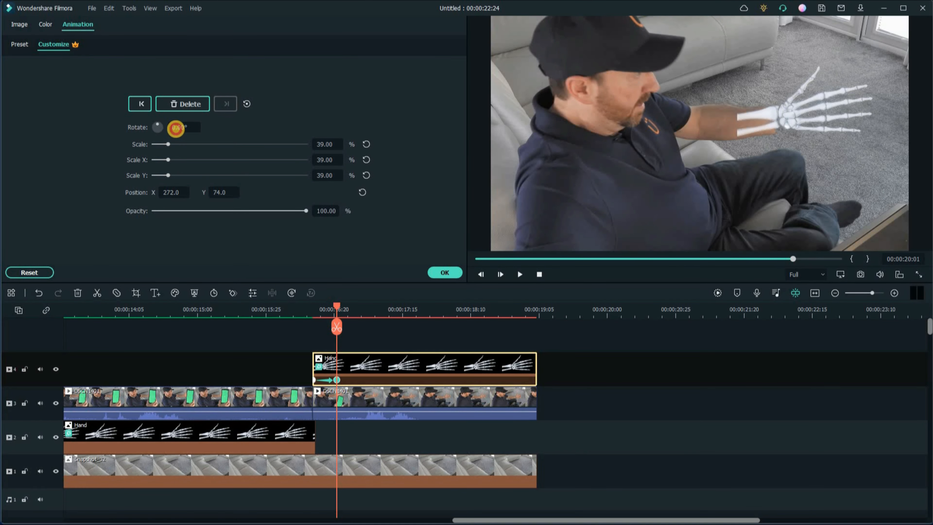
{"action": "left_click_drag", "start_coordinate": [178, 131], "coordinate": [181, 135]}
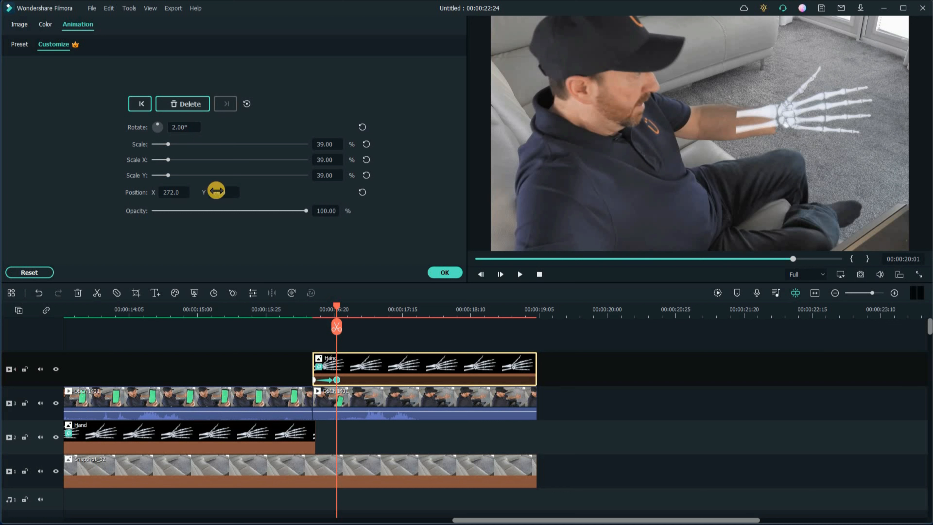
{"action": "left_click_drag", "start_coordinate": [217, 196], "coordinate": [216, 190]}
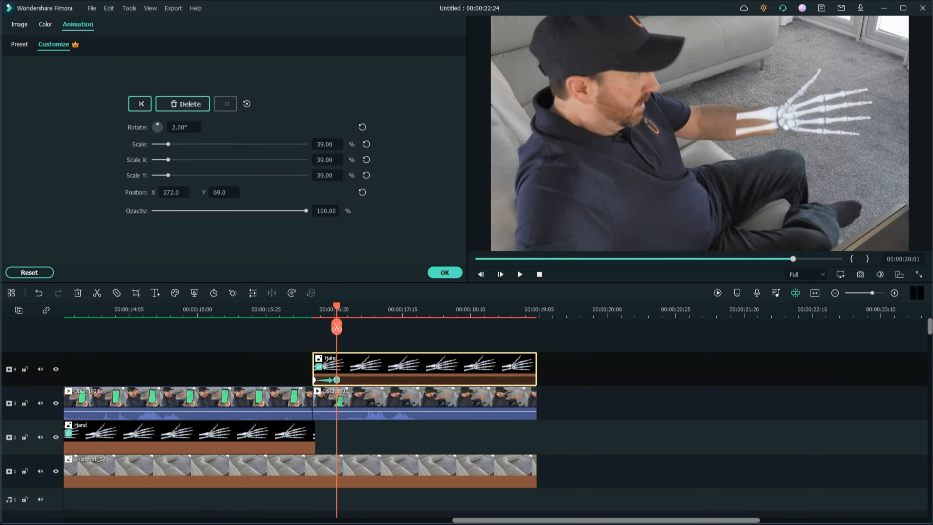
- Step through the clip frame by frame, adjusting the overlay's rotation to about 11° and its position to follow the moving arm
{"action": "left_click_drag", "start_coordinate": [337, 306], "coordinate": [340, 305]}
{"action": "left_click_drag", "start_coordinate": [220, 192], "coordinate": [218, 189]}
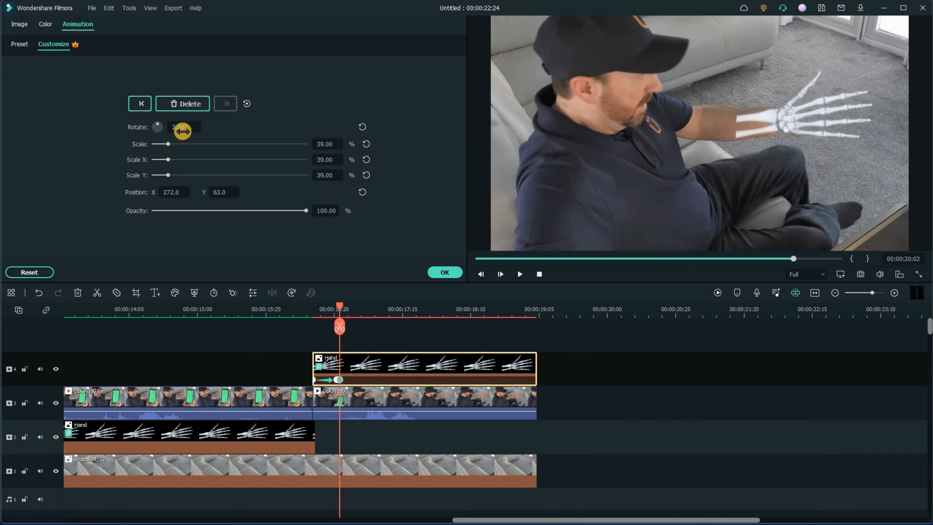
{"action": "left_click_drag", "start_coordinate": [181, 130], "coordinate": [183, 131]}
{"action": "left_click_drag", "start_coordinate": [339, 305], "coordinate": [345, 305]}
{"action": "left_click_drag", "start_coordinate": [220, 192], "coordinate": [216, 192]}
{"action": "left_click_drag", "start_coordinate": [177, 130], "coordinate": [180, 133]}
{"action": "left_click_drag", "start_coordinate": [346, 306], "coordinate": [348, 307]}
{"action": "left_click_drag", "start_coordinate": [238, 172], "coordinate": [221, 194]}
{"action": "left_click", "coordinate": [77, 24]}
{"action": "left_click_drag", "start_coordinate": [183, 131], "coordinate": [185, 131]}
{"action": "left_click_drag", "start_coordinate": [167, 192], "coordinate": [169, 193]}
{"action": "left_click_drag", "start_coordinate": [348, 306], "coordinate": [353, 307]}
{"action": "left_click_drag", "start_coordinate": [173, 192], "coordinate": [174, 193]}
{"action": "left_click_drag", "start_coordinate": [221, 193], "coordinate": [220, 193]}
{"action": "left_click_drag", "start_coordinate": [351, 309], "coordinate": [356, 309]}
{"action": "left_click_drag", "start_coordinate": [176, 195], "coordinate": [216, 197]}
{"action": "left_click_drag", "start_coordinate": [356, 308], "coordinate": [362, 308]}
{"action": "left_click_drag", "start_coordinate": [173, 193], "coordinate": [222, 194]}
{"action": "left_click_drag", "start_coordinate": [181, 129], "coordinate": [183, 128]}
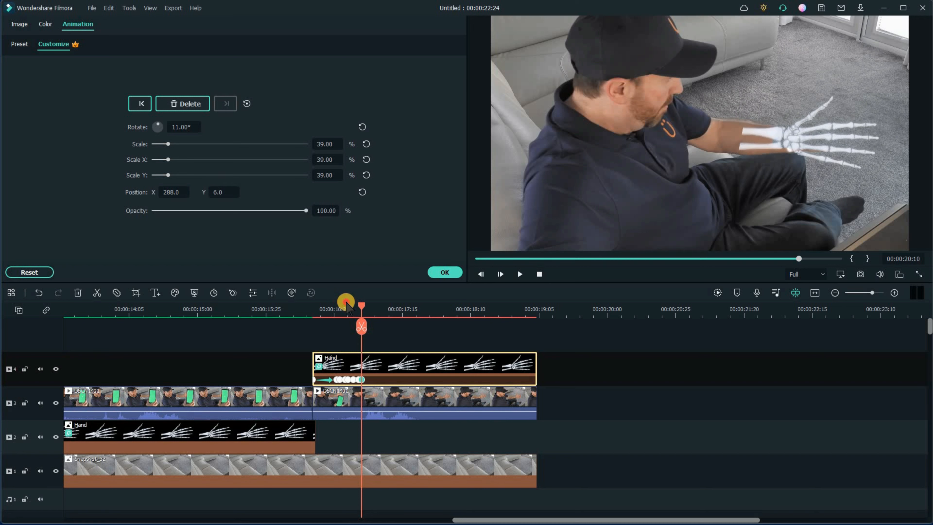
{"action": "left_click_drag", "start_coordinate": [362, 307], "coordinate": [366, 307]}
{"action": "left_click_drag", "start_coordinate": [173, 192], "coordinate": [175, 192]}
{"action": "left_click_drag", "start_coordinate": [366, 307], "coordinate": [372, 306]}
{"action": "left_click_drag", "start_coordinate": [173, 193], "coordinate": [174, 193]}
{"action": "left_click_drag", "start_coordinate": [372, 308], "coordinate": [389, 319]}
{"action": "left_click_drag", "start_coordinate": [175, 193], "coordinate": [174, 193]}
- Add further keyframes towards the clip's end, nudging the overlay's position to about X 294, Y 12 to keep it on the arm
{"action": "left_click_drag", "start_coordinate": [389, 307], "coordinate": [486, 308]}
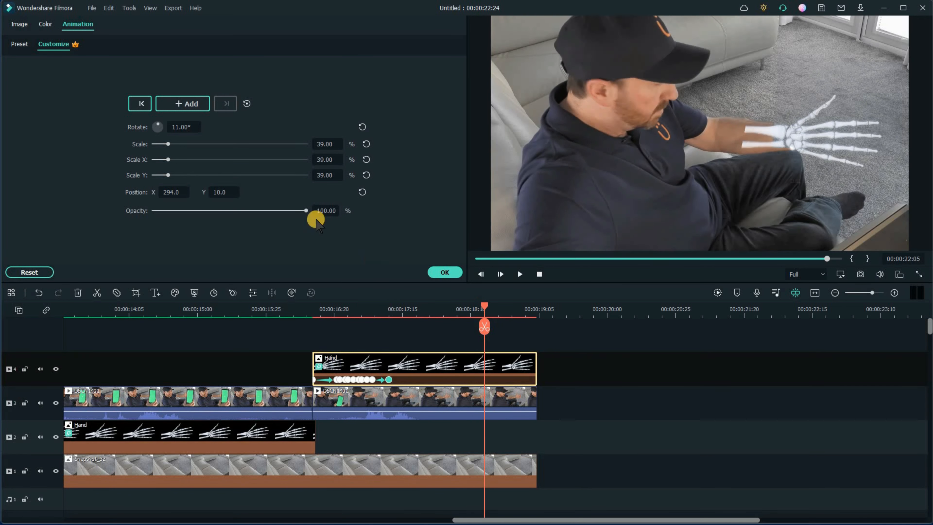
{"action": "left_click_drag", "start_coordinate": [221, 192], "coordinate": [219, 192]}
{"action": "left_click_drag", "start_coordinate": [487, 307], "coordinate": [490, 307]}
{"action": "left_click_drag", "start_coordinate": [218, 189], "coordinate": [219, 189]}
{"action": "left_click_drag", "start_coordinate": [490, 307], "coordinate": [519, 315]}
{"action": "left_click_drag", "start_coordinate": [220, 192], "coordinate": [226, 191]}
{"action": "left_click_drag", "start_coordinate": [511, 308], "coordinate": [533, 308]}
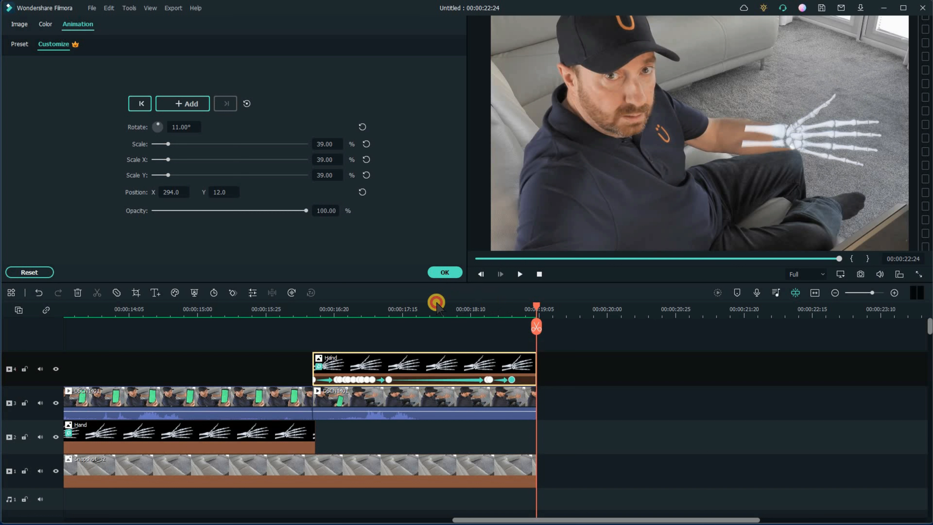
- Play back the X-ray overlay section to review how well it tracks the arm
{"action": "left_click", "coordinate": [341, 308]}
{"action": "left_click", "coordinate": [310, 309]}
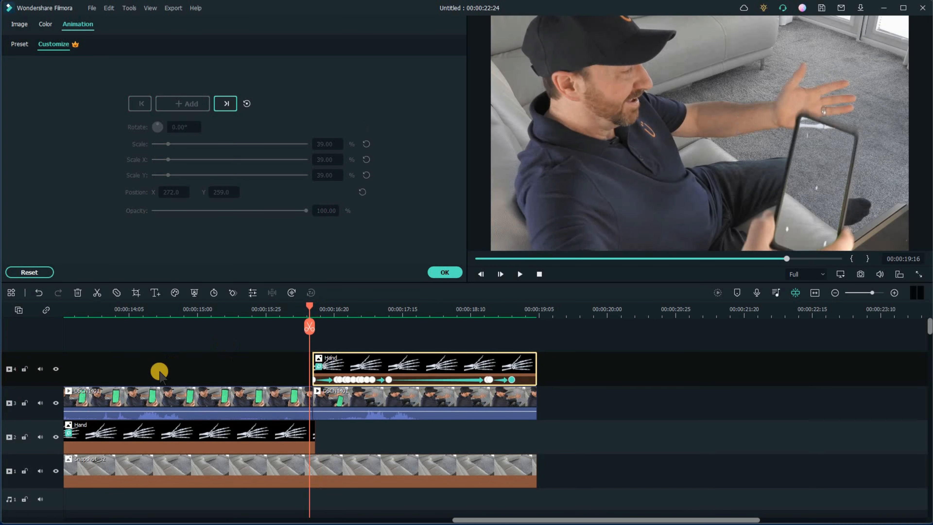
{"action": "key", "text": "space"}
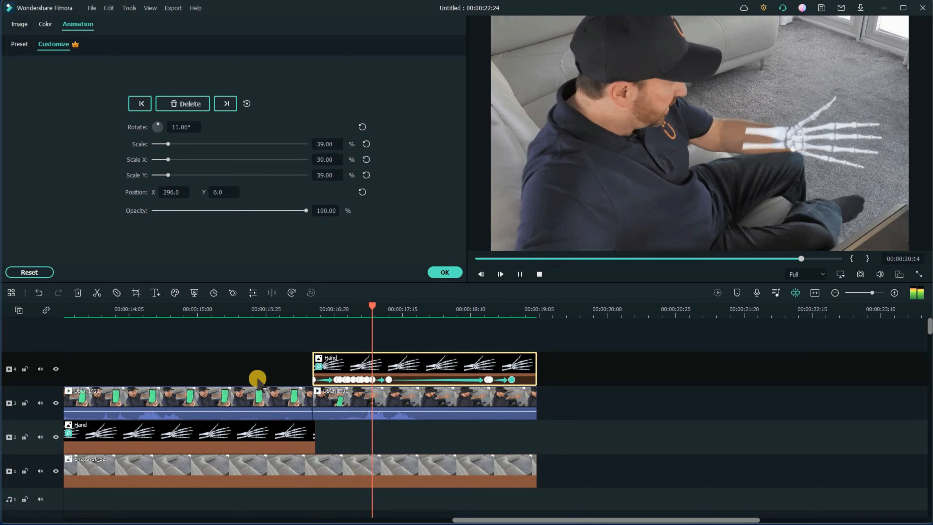
{"action": "key", "text": "space"}
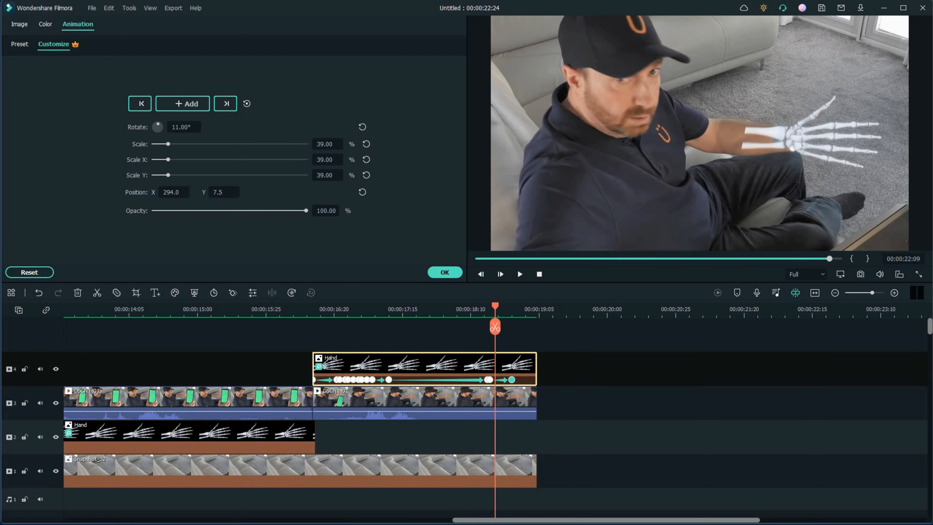
{"action": "key", "text": "space"}
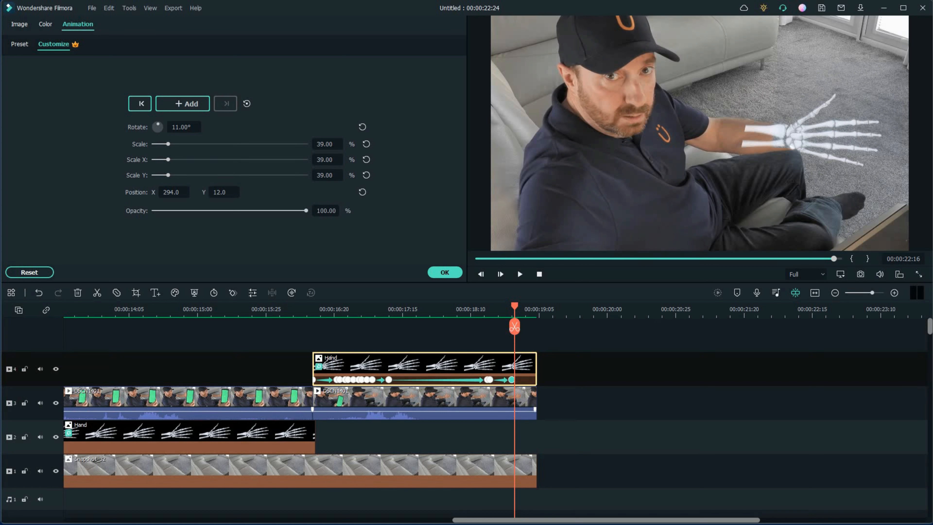
- Detach the audio from the second DSCN1401 clip on track 3
{"action": "left_click", "coordinate": [441, 401]}
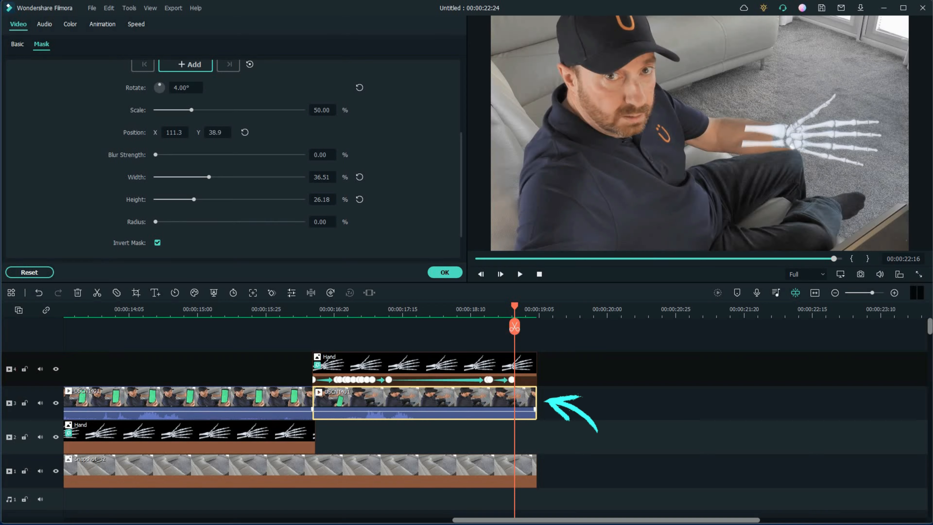
{"action": "right_click", "coordinate": [422, 395]}
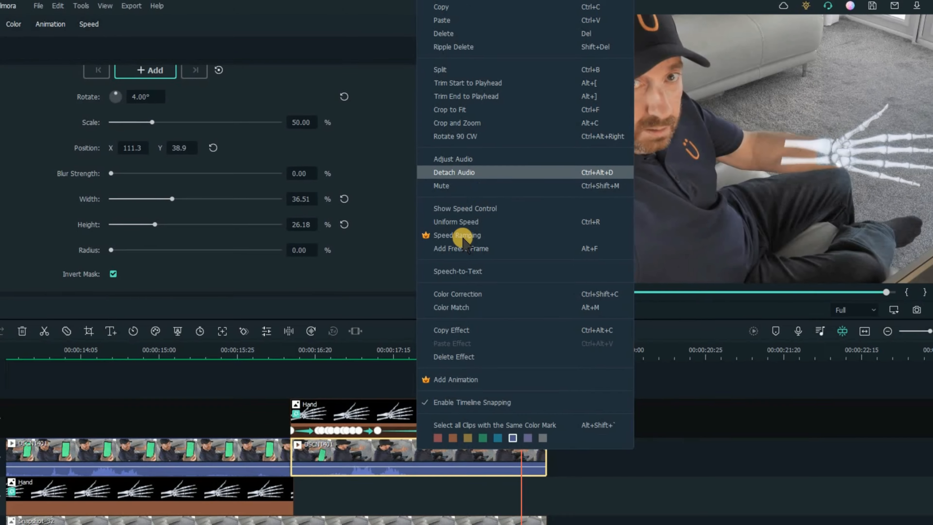
{"action": "left_click", "coordinate": [499, 219]}
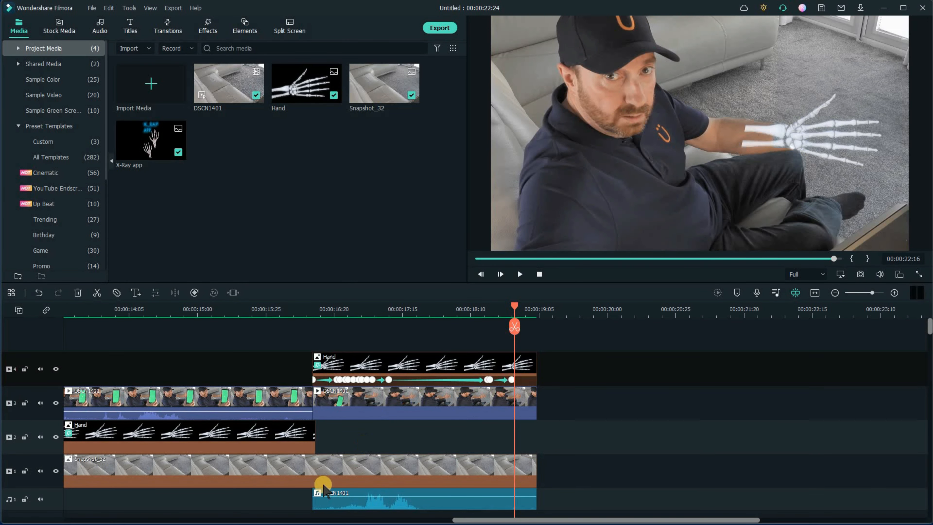
- Move the detached DSCN1401 audio clip down to the second audio track
{"action": "left_click", "coordinate": [419, 496]}
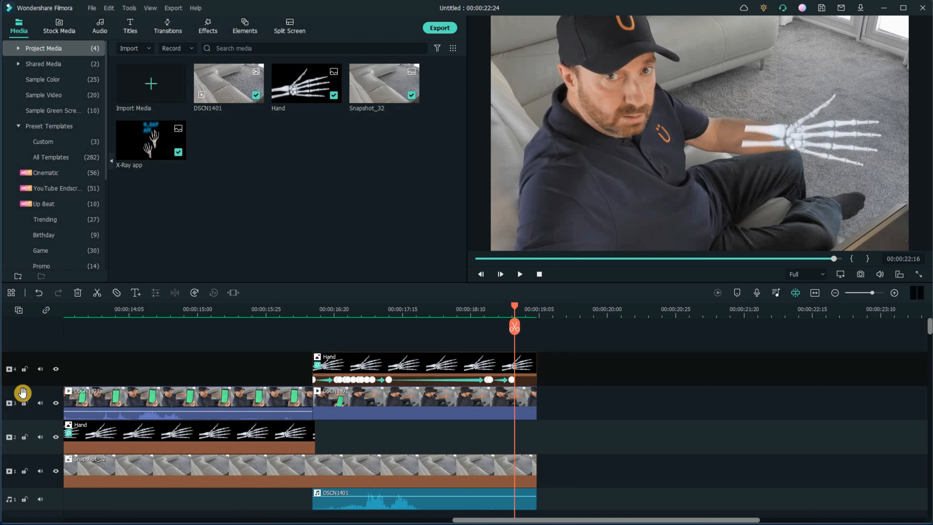
{"action": "left_click", "coordinate": [18, 311]}
{"action": "left_click", "coordinate": [812, 414]}
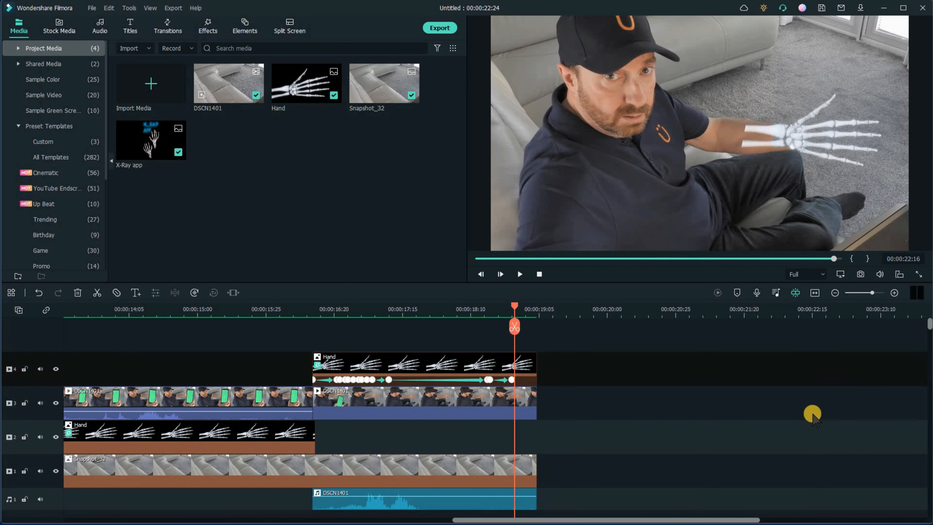
{"action": "scroll", "coordinate": [925, 353], "scroll_direction": "down", "scroll_amount": 2}
{"action": "scroll", "coordinate": [885, 414], "scroll_direction": "down", "scroll_amount": 2}
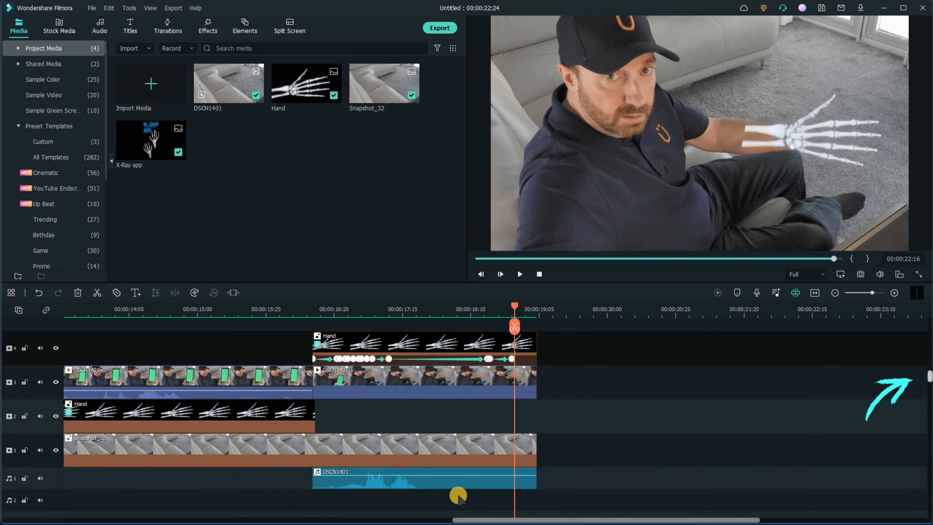
{"action": "left_click", "coordinate": [455, 476]}
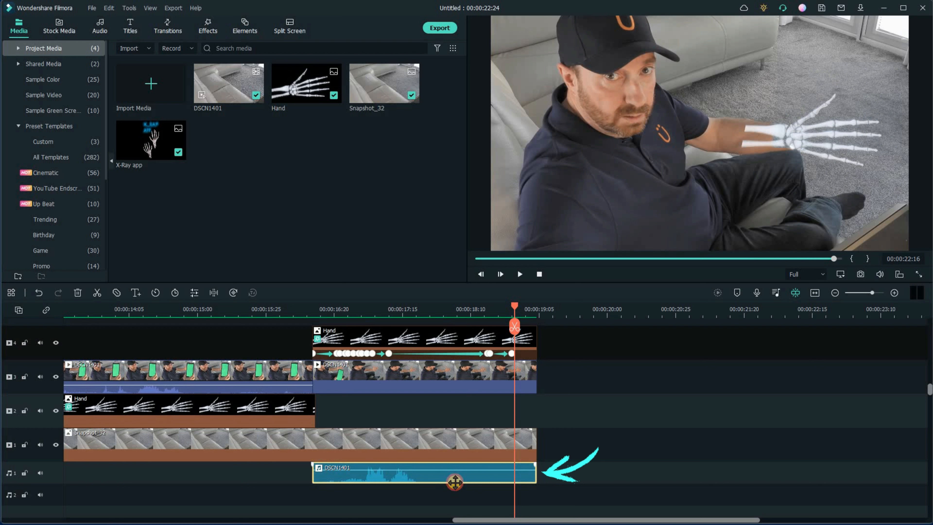
{"action": "left_click_drag", "start_coordinate": [454, 485], "coordinate": [437, 489]}
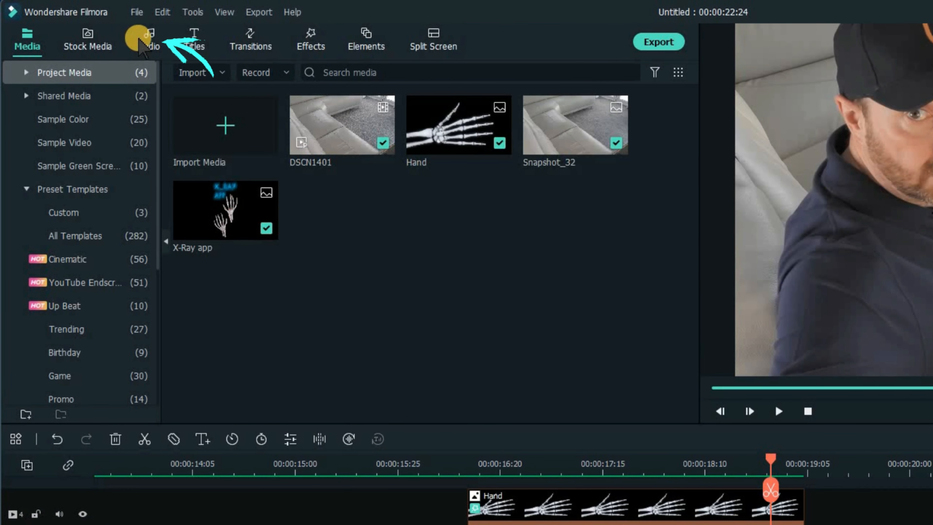
- Search the sound effects for beep and add the Beep sound to the first audio track near the X-ray's start
{"action": "left_click", "coordinate": [145, 52]}
{"action": "left_click", "coordinate": [79, 237]}
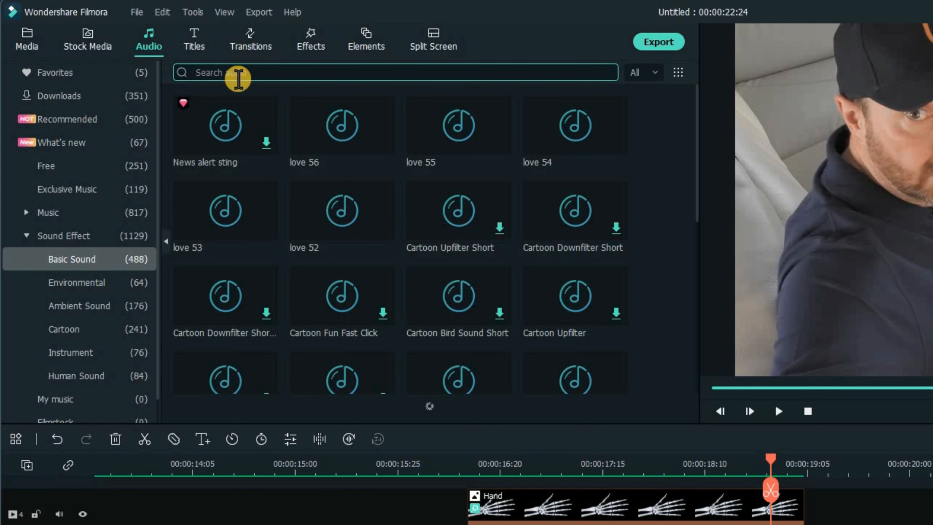
{"action": "type", "text": "beep"}
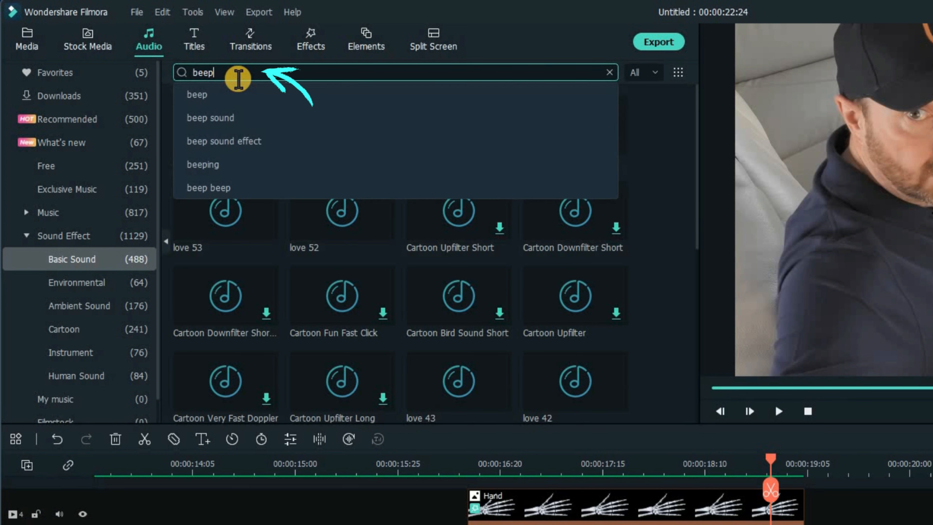
{"action": "key", "text": "Return"}
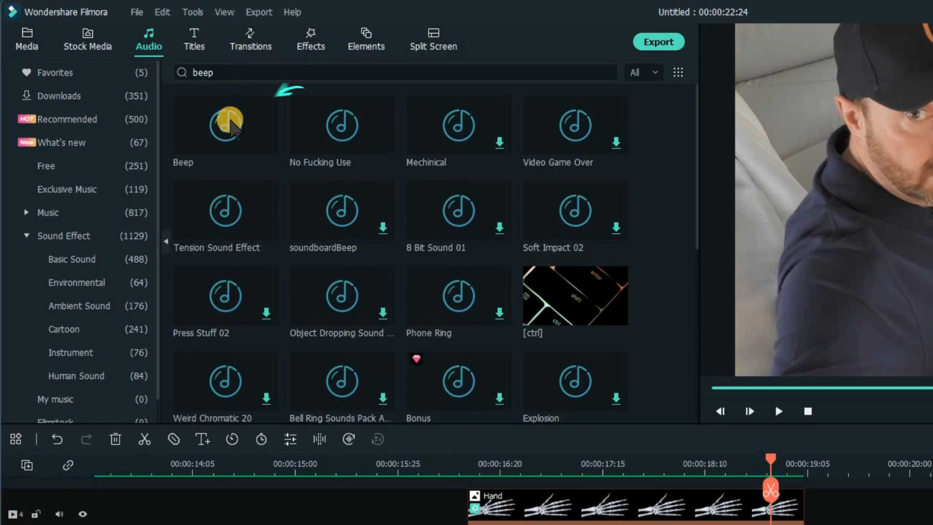
{"action": "left_click", "coordinate": [221, 134]}
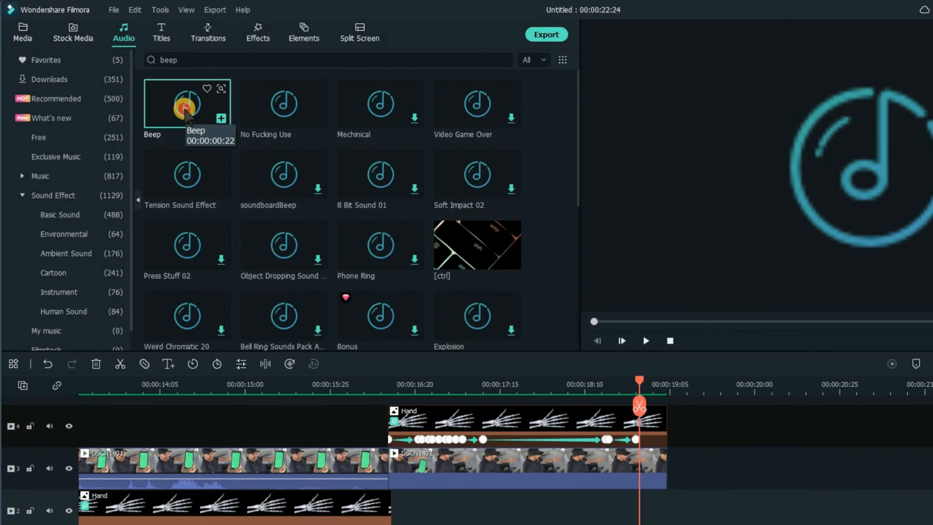
{"action": "left_click_drag", "start_coordinate": [223, 135], "coordinate": [382, 524]}
{"action": "mouse_move", "coordinate": [255, 421]}
{"action": "left_mouse_down"}
{"action": "mouse_move", "coordinate": [316, 479]}
{"action": "mouse_move", "coordinate": [351, 488]}
{"action": "mouse_move", "coordinate": [351, 476]}
{"action": "left_mouse_up"}
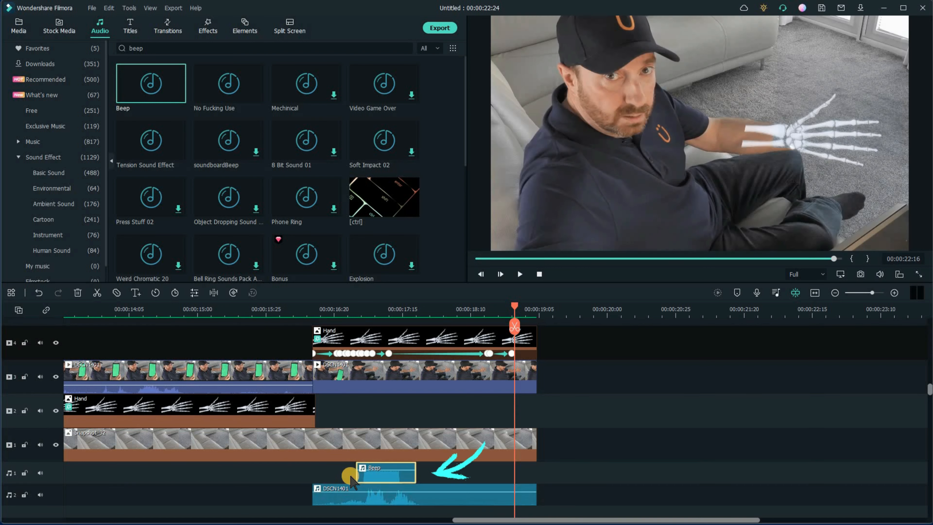
- Shift the Beep clip slightly later and preview its timing against the X-ray appearing
{"action": "left_click", "coordinate": [343, 312]}
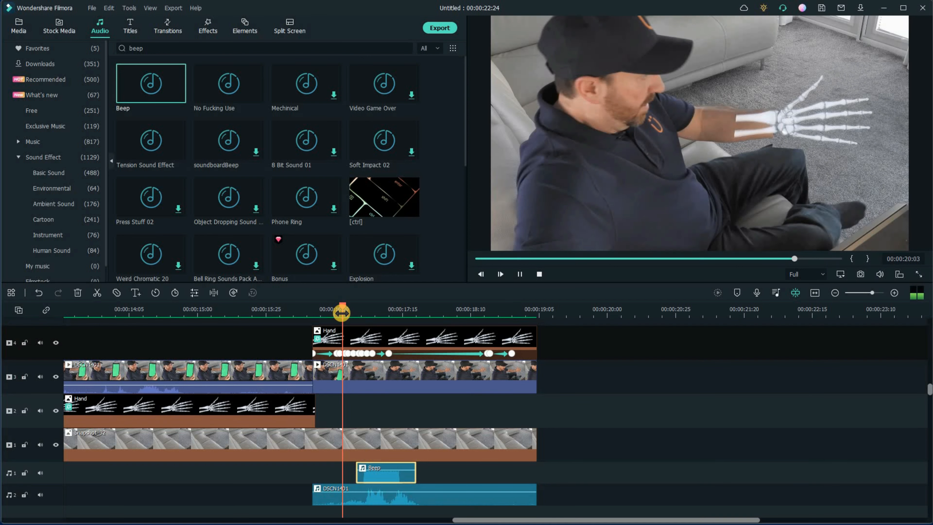
{"action": "key", "text": "space"}
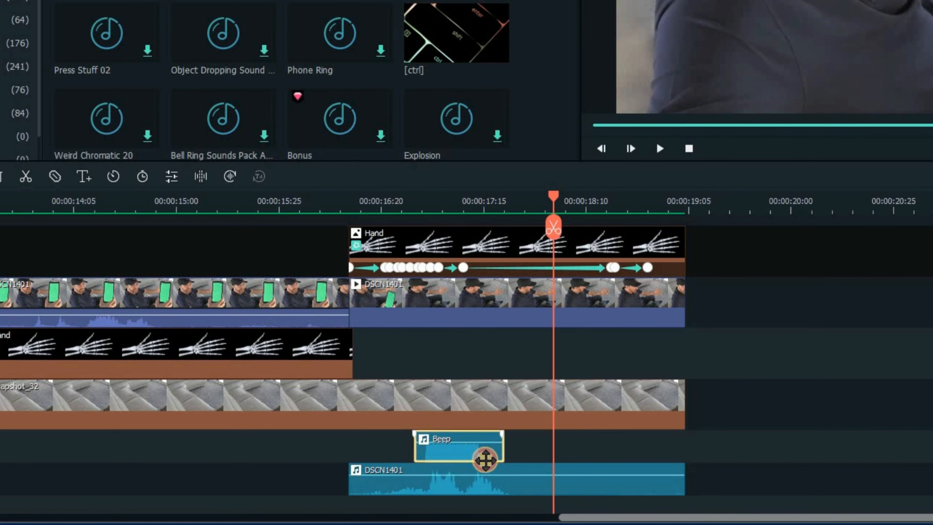
{"action": "left_click_drag", "start_coordinate": [485, 460], "coordinate": [510, 452]}
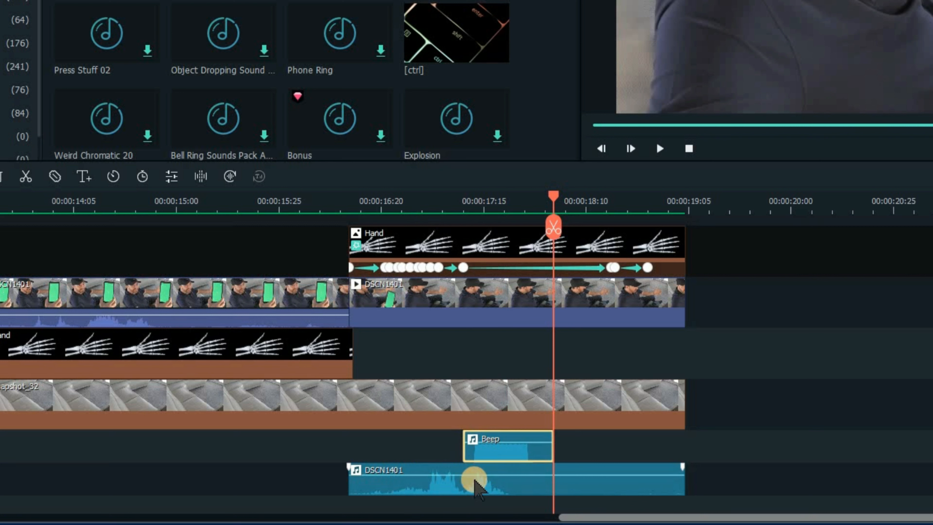
{"action": "left_click", "coordinate": [404, 202]}
{"action": "key", "text": "space"}
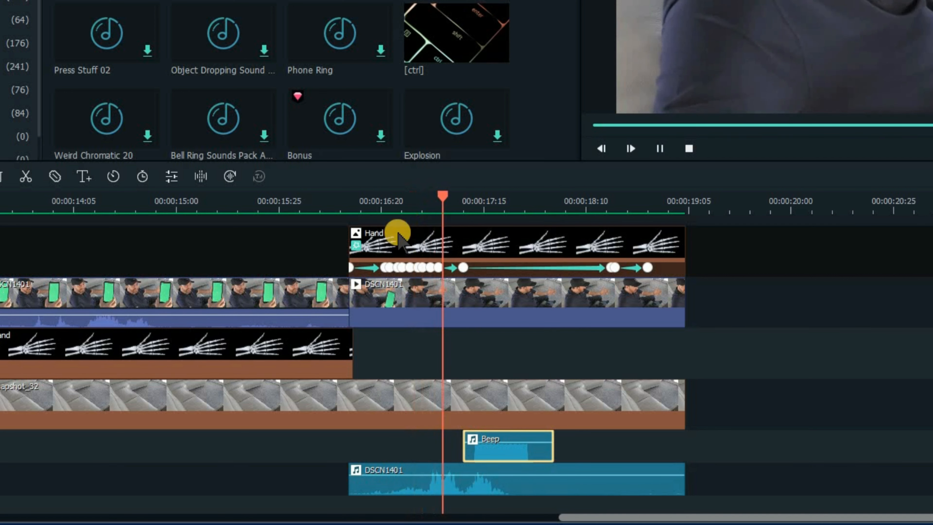
{"action": "key", "text": "space"}
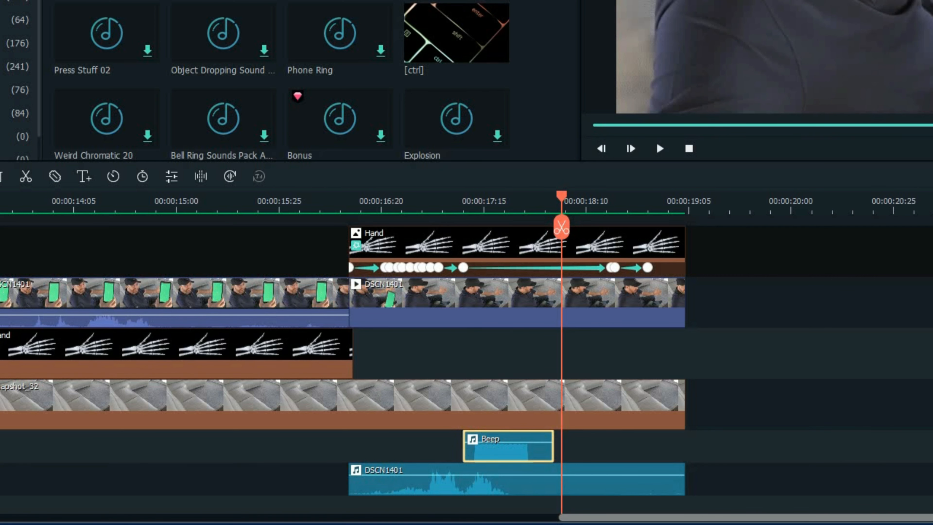
- Split the DSCN1401 audio clip at the start of the Beep clip
{"action": "key", "text": "ctrl+="}
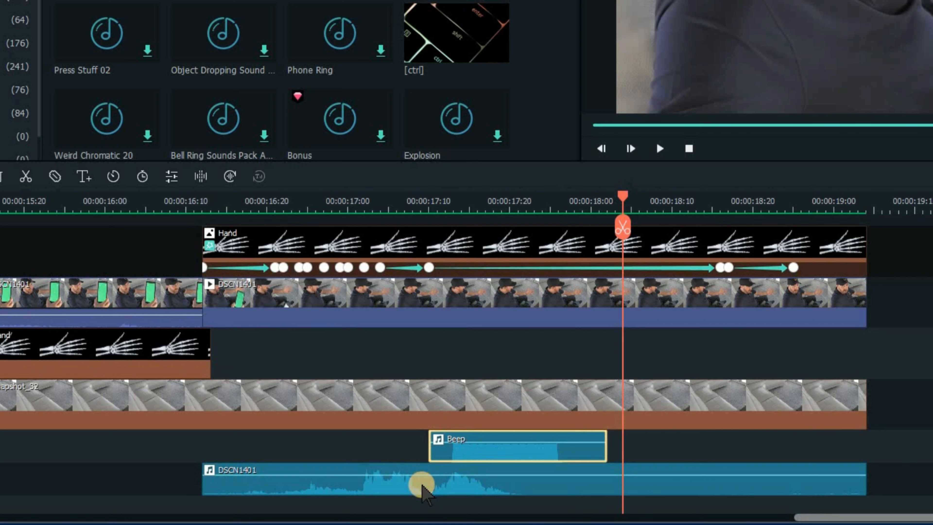
{"action": "left_click", "coordinate": [455, 200]}
{"action": "left_click", "coordinate": [433, 210]}
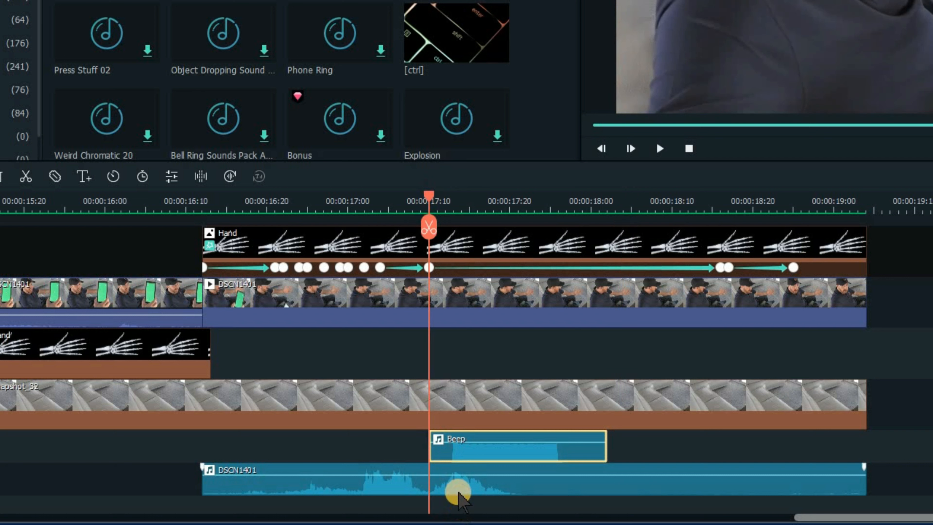
{"action": "left_click", "coordinate": [561, 488]}
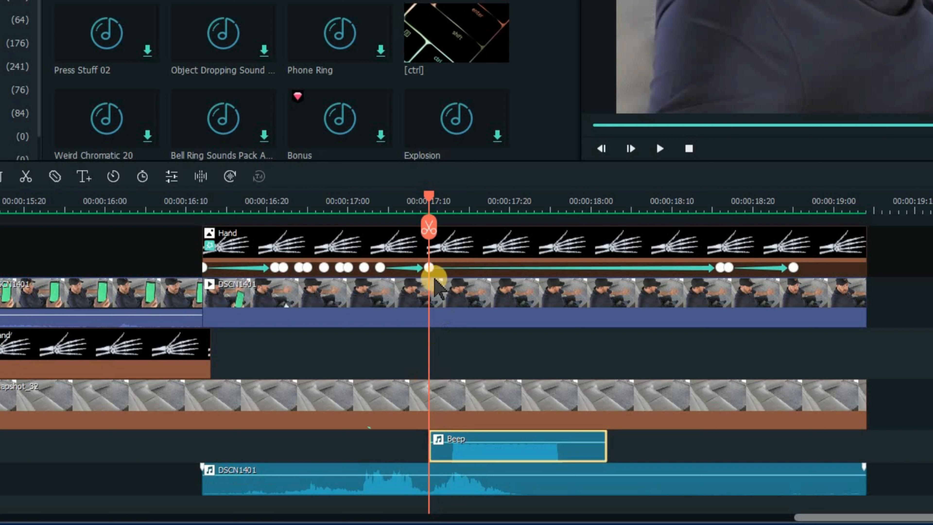
{"action": "left_click", "coordinate": [428, 228]}
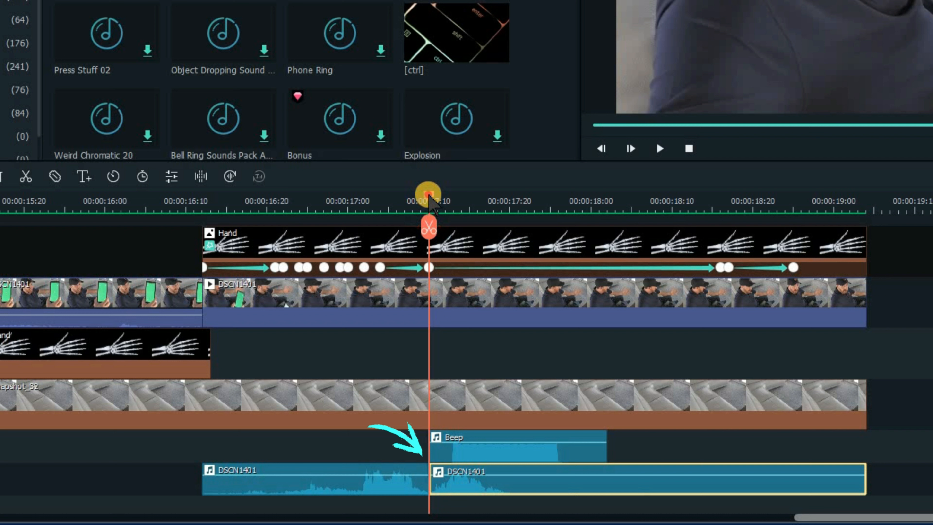
{"action": "left_click_drag", "start_coordinate": [444, 198], "coordinate": [510, 198]}
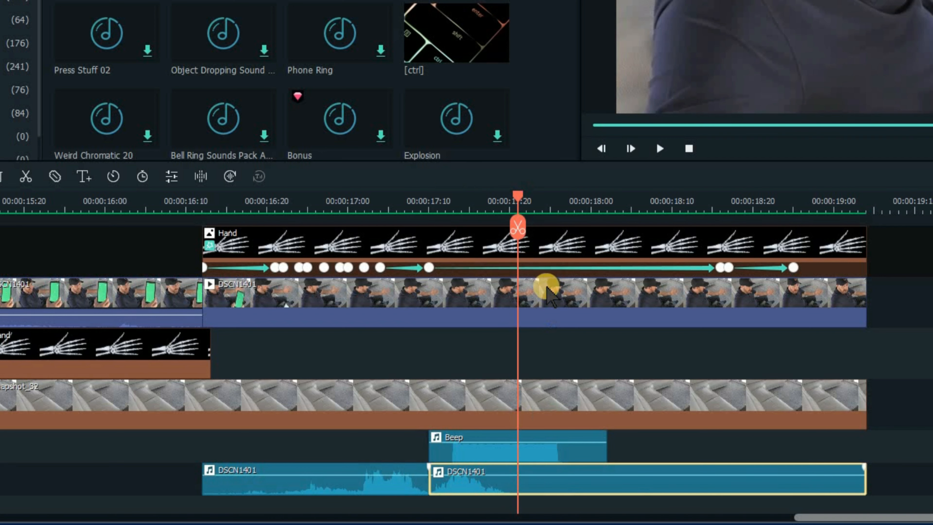
- Split the DSCN1401 audio clip at the playhead and turn down the volume of the segment under the Beep
{"action": "left_click_drag", "start_coordinate": [510, 198], "coordinate": [518, 197]}
{"action": "left_click", "coordinate": [518, 228]}
{"action": "left_click", "coordinate": [493, 492]}
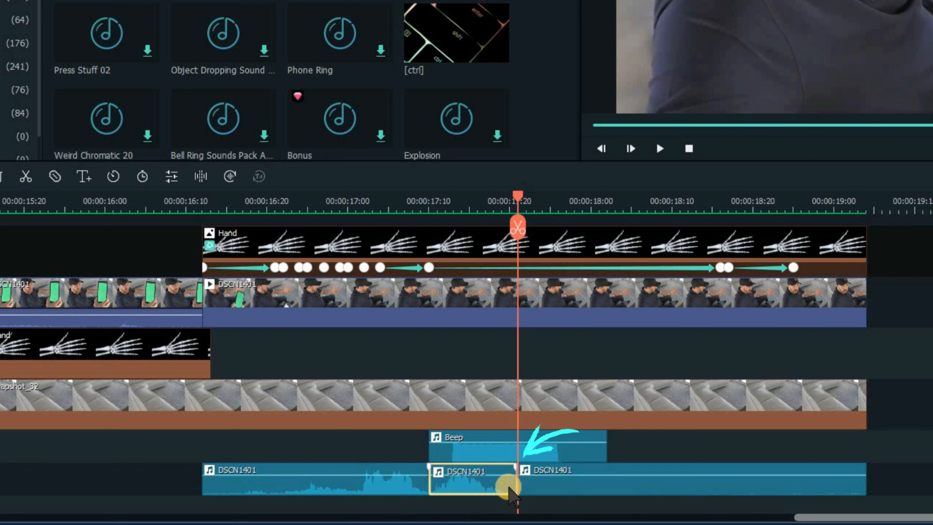
{"action": "left_click", "coordinate": [497, 476]}
{"action": "left_click_drag", "start_coordinate": [497, 475], "coordinate": [486, 498]}
- Shift the Beep clip slightly earlier and preview its timing against the X-ray appearing
{"action": "scroll", "coordinate": [573, 495], "scroll_direction": "down", "scroll_amount": 1}
{"action": "left_click", "coordinate": [336, 205]}
{"action": "key", "text": "space"}
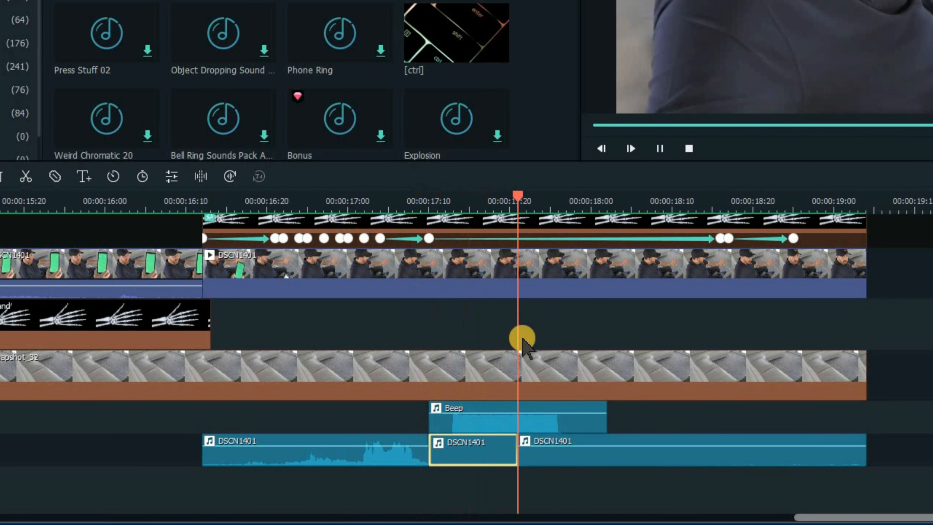
{"action": "key", "text": "space"}
{"action": "left_click", "coordinate": [515, 421]}
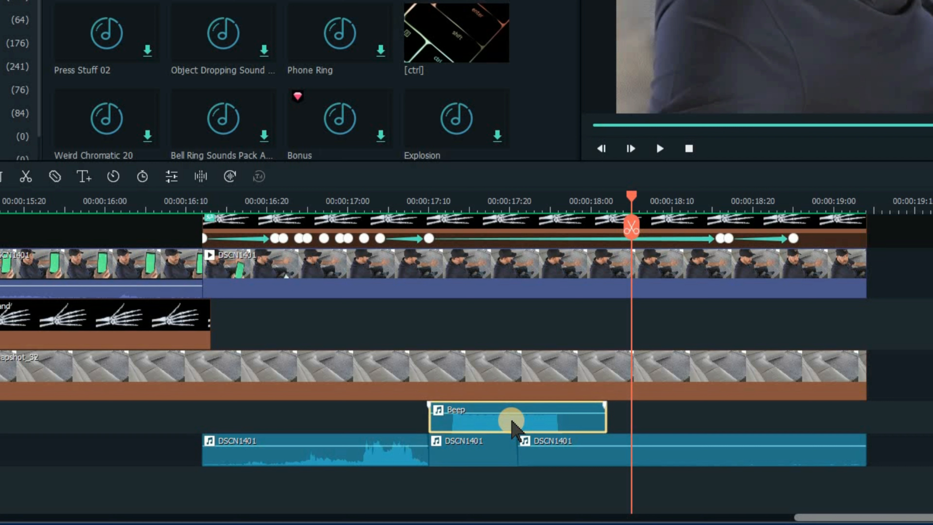
{"action": "mouse_move", "coordinate": [485, 415]}
{"action": "left_mouse_down"}
{"action": "mouse_move", "coordinate": [475, 415]}
{"action": "mouse_move", "coordinate": [482, 421]}
{"action": "left_mouse_up"}
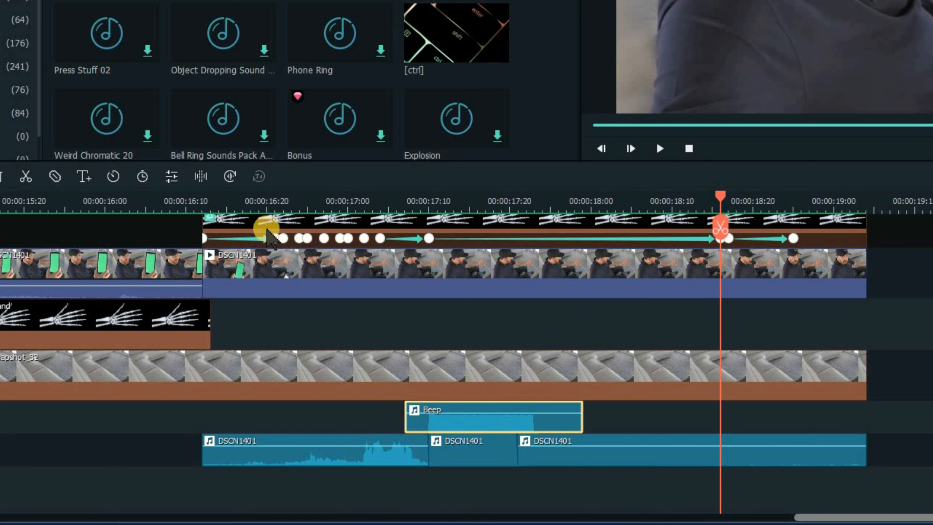
{"action": "left_click", "coordinate": [267, 201]}
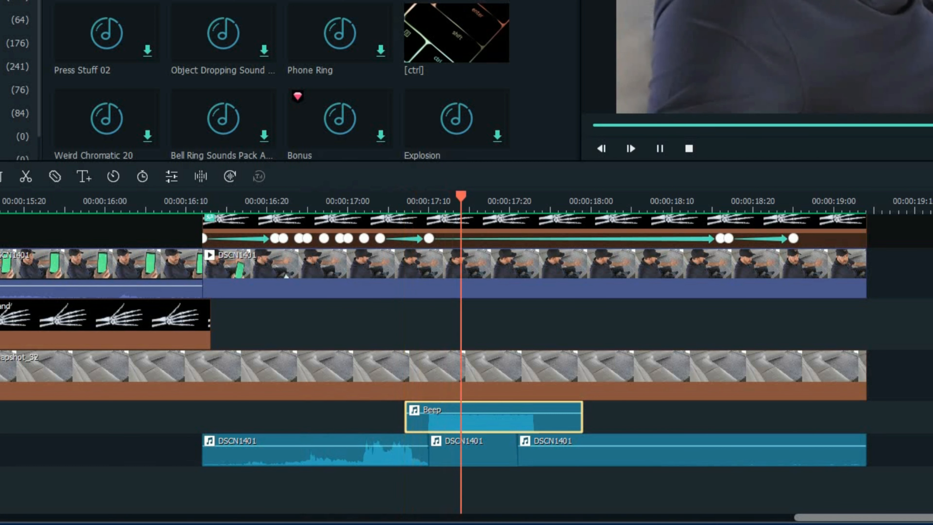
{"action": "key", "text": "space"}
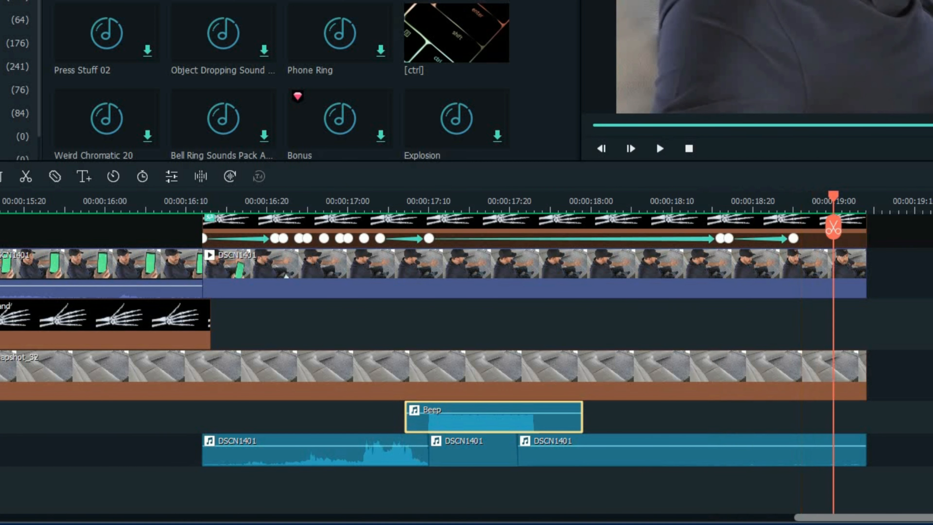
{"action": "left_click", "coordinate": [692, 205]}
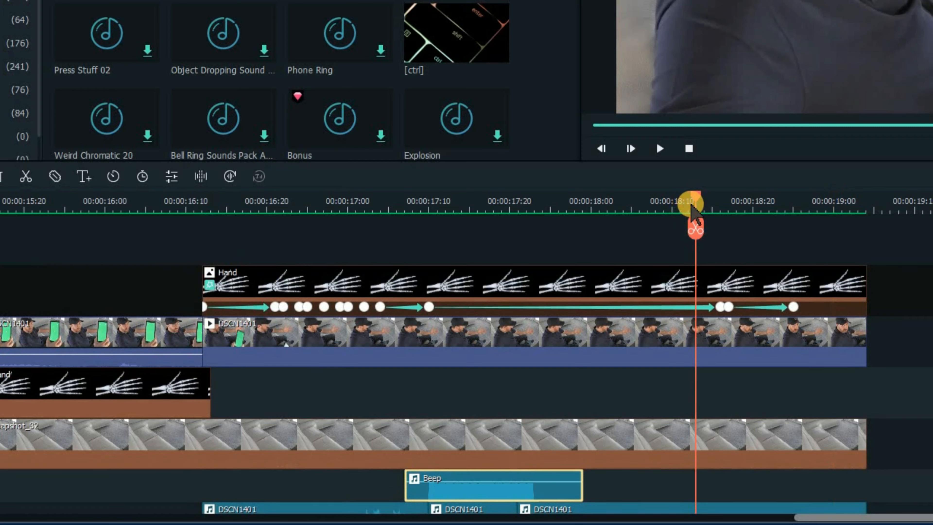
{"action": "left_click_drag", "start_coordinate": [695, 193], "coordinate": [429, 198]}
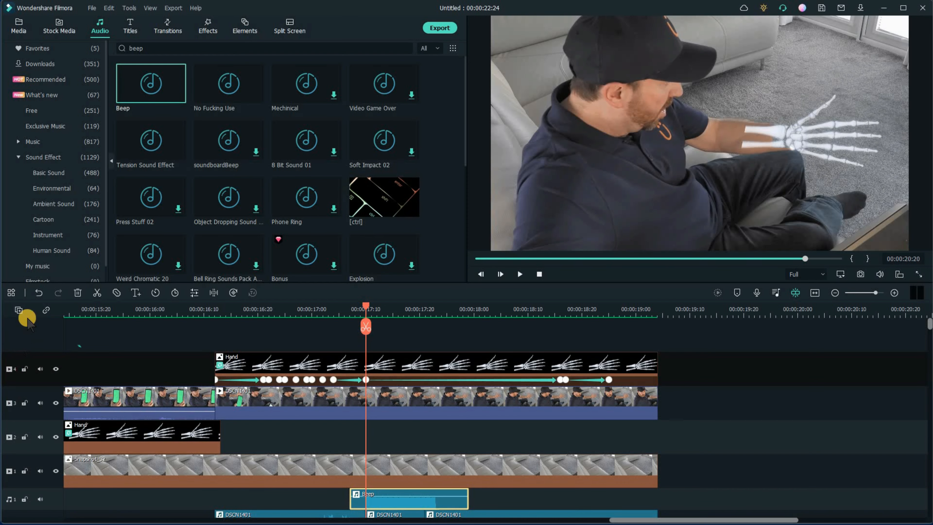
- Add a new video track and place the Default Title from the titles library on it at the playhead
{"action": "left_click", "coordinate": [18, 311]}
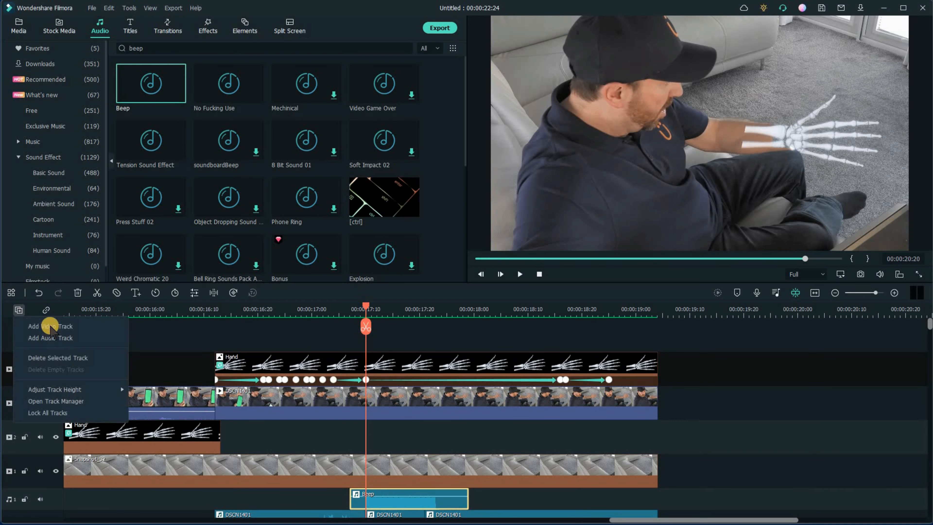
{"action": "left_click", "coordinate": [51, 326]}
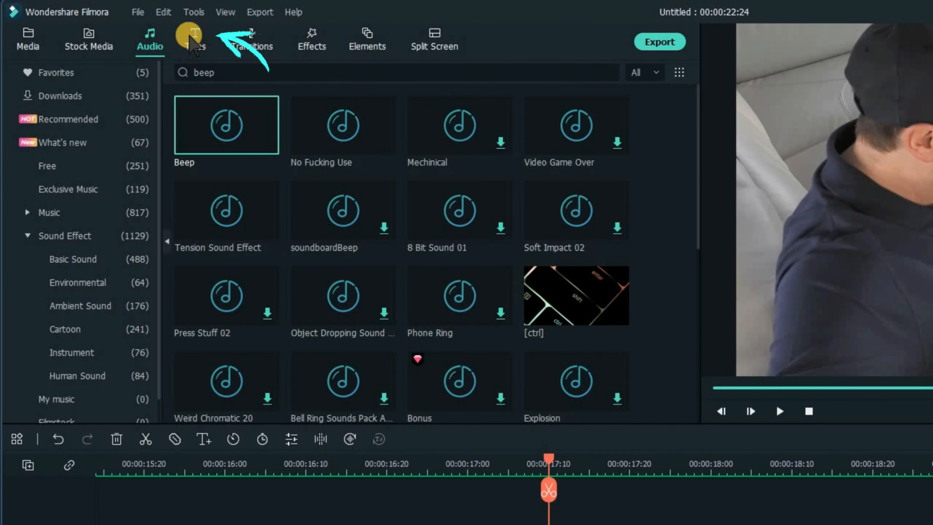
{"action": "left_click", "coordinate": [194, 35]}
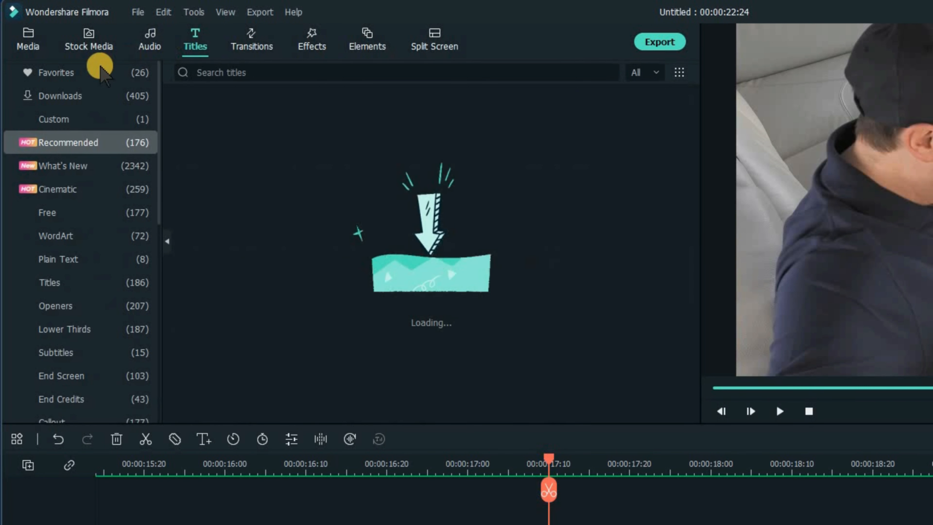
{"action": "left_click", "coordinate": [60, 73]}
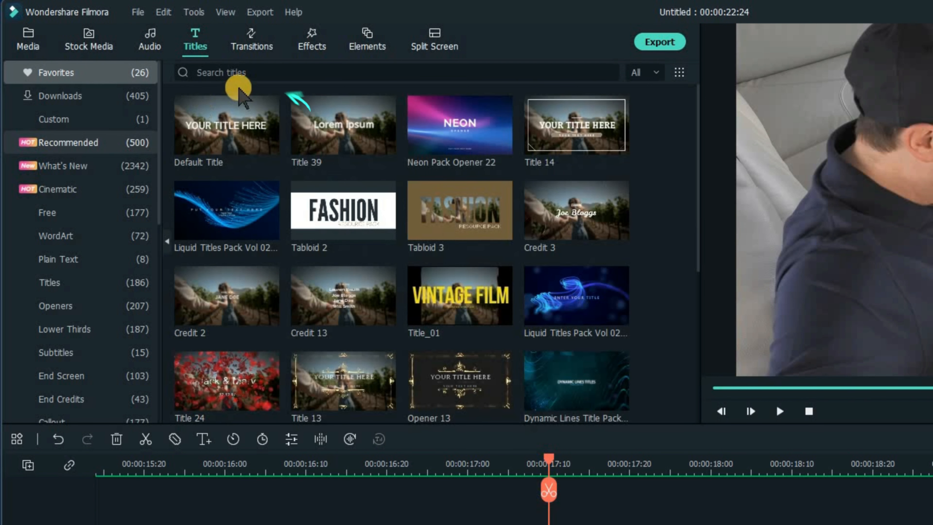
{"action": "left_click", "coordinate": [238, 77]}
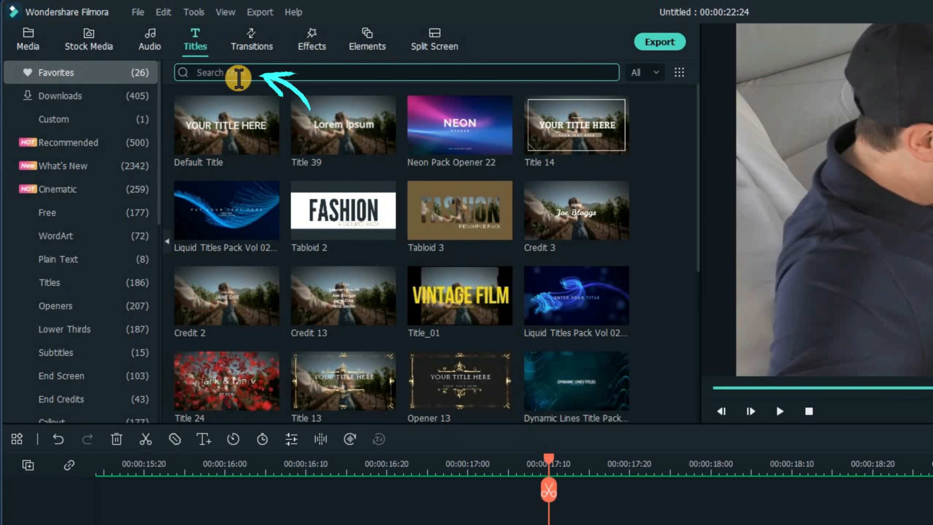
{"action": "type", "text": "default"}
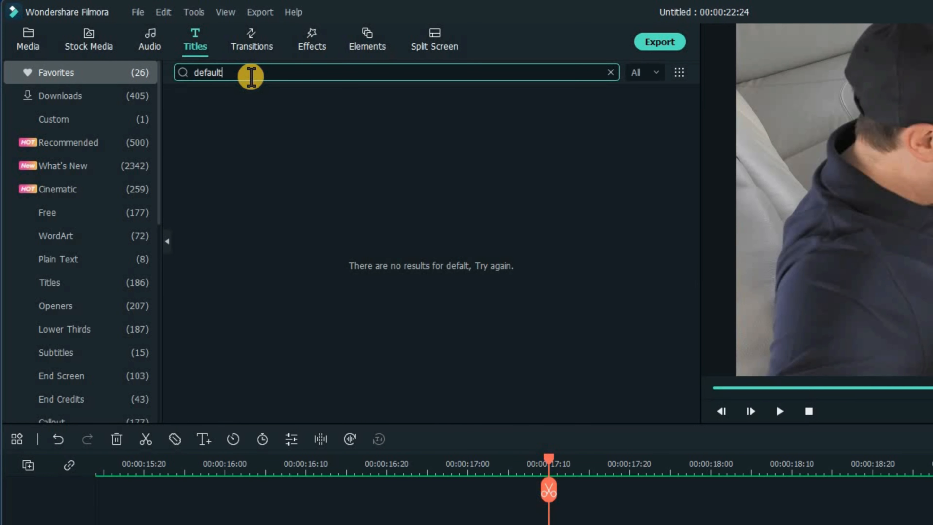
{"action": "key", "text": "Return"}
{"action": "left_click_drag", "start_coordinate": [223, 134], "coordinate": [348, 313]}
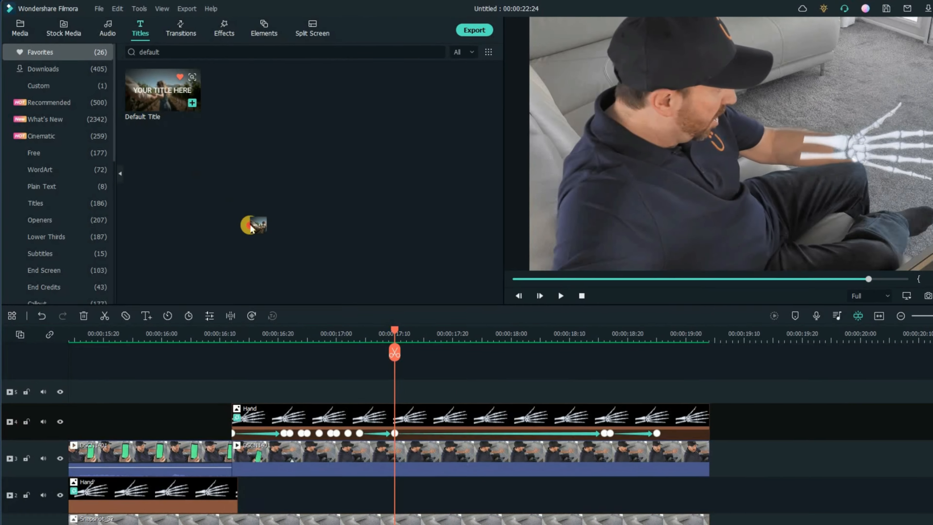
{"action": "left_click_drag", "start_coordinate": [251, 229], "coordinate": [406, 396]}
{"action": "left_click_drag", "start_coordinate": [377, 367], "coordinate": [430, 371]}
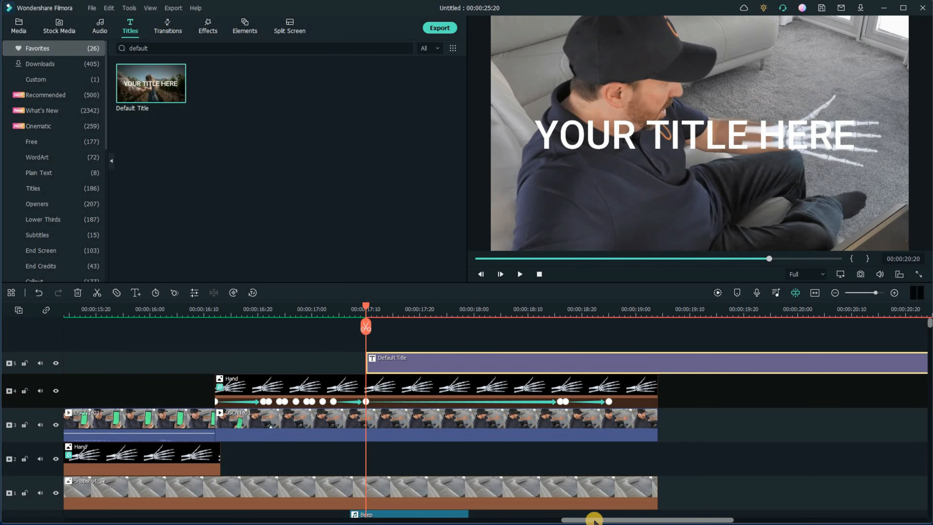
- Trim the Default Title clip to about 17 frames long and preview it over the X-ray
{"action": "left_click_drag", "start_coordinate": [598, 516], "coordinate": [619, 516]}
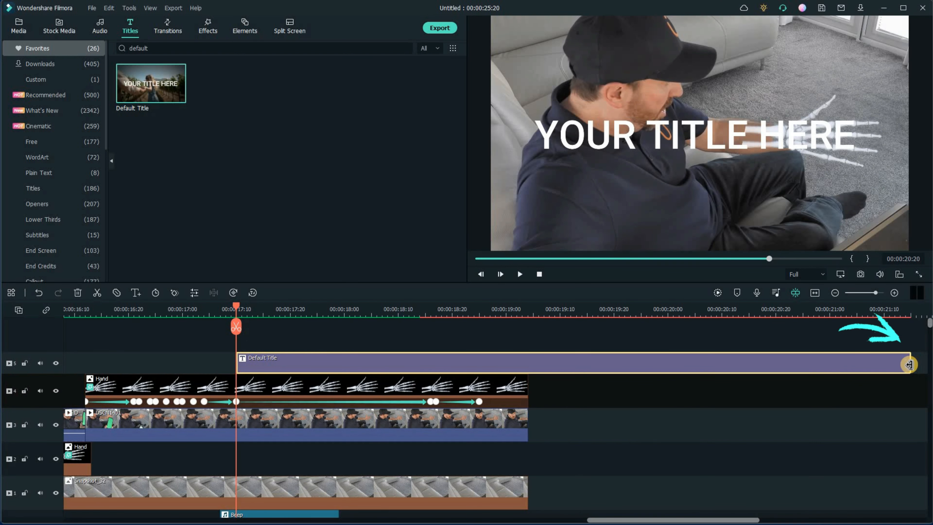
{"action": "left_click_drag", "start_coordinate": [866, 370], "coordinate": [320, 355]}
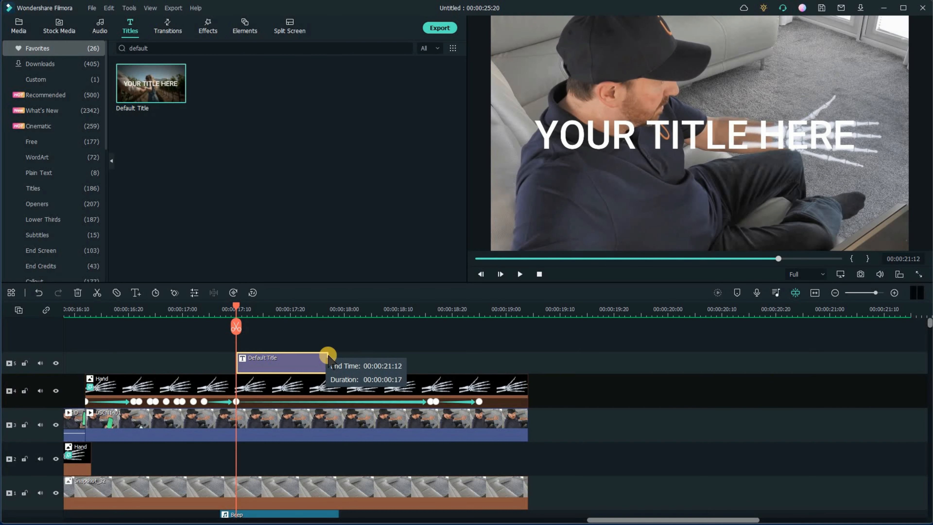
{"action": "left_click_drag", "start_coordinate": [928, 325], "coordinate": [920, 352]}
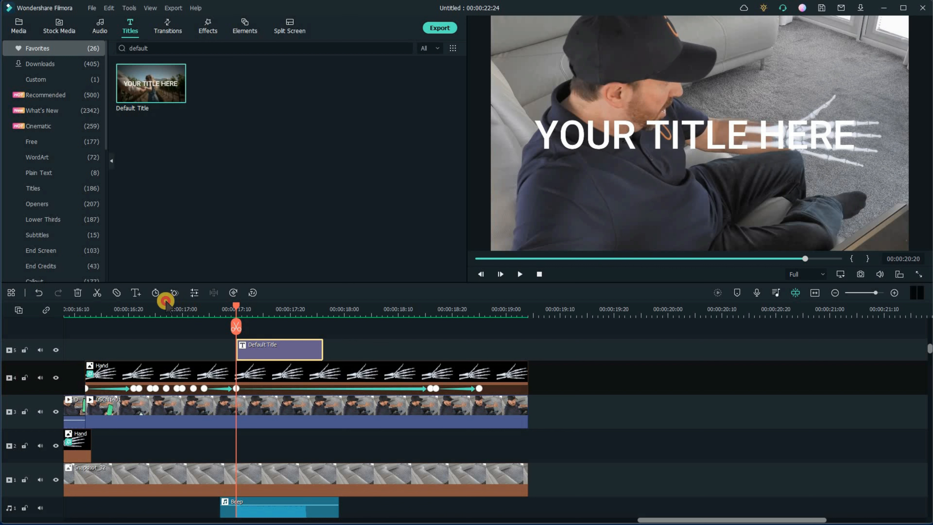
{"action": "left_click_drag", "start_coordinate": [166, 301], "coordinate": [150, 304]}
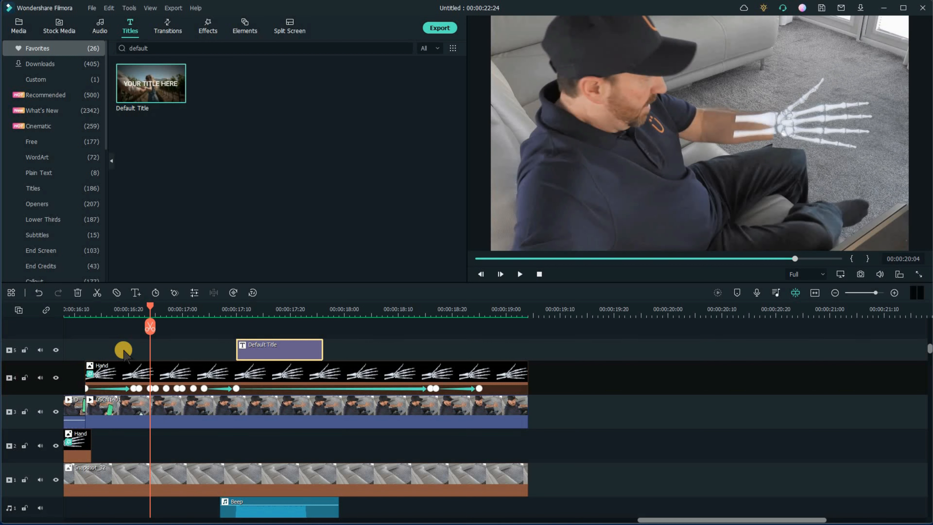
{"action": "key", "text": "space"}
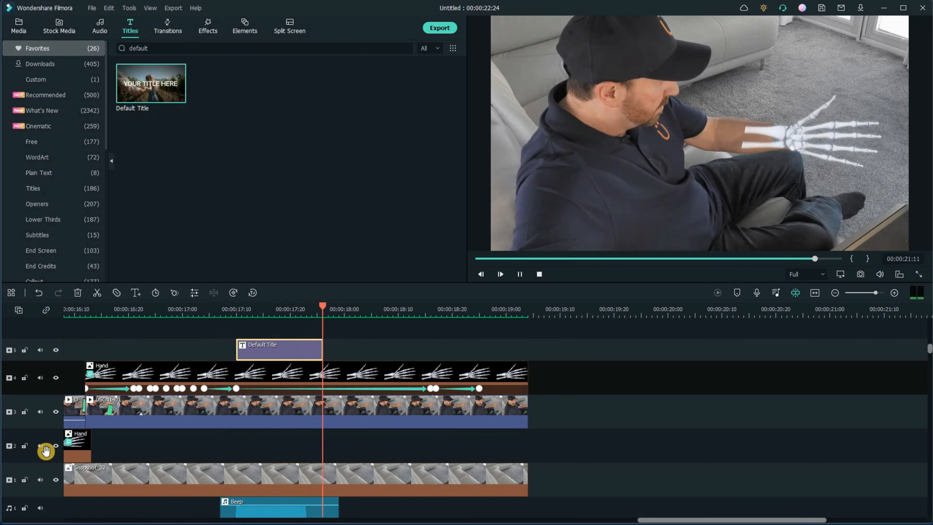
{"action": "left_click", "coordinate": [519, 272]}
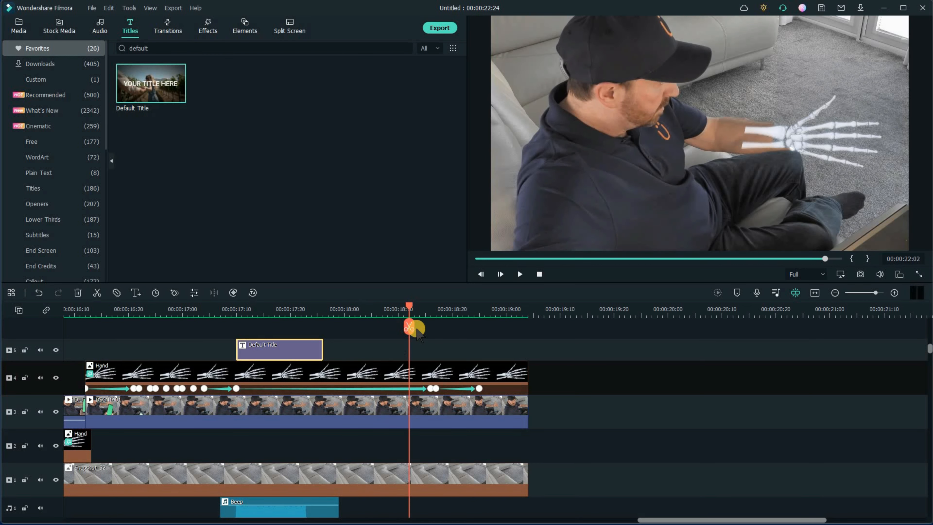
{"action": "left_click_drag", "start_coordinate": [407, 307], "coordinate": [371, 308]}
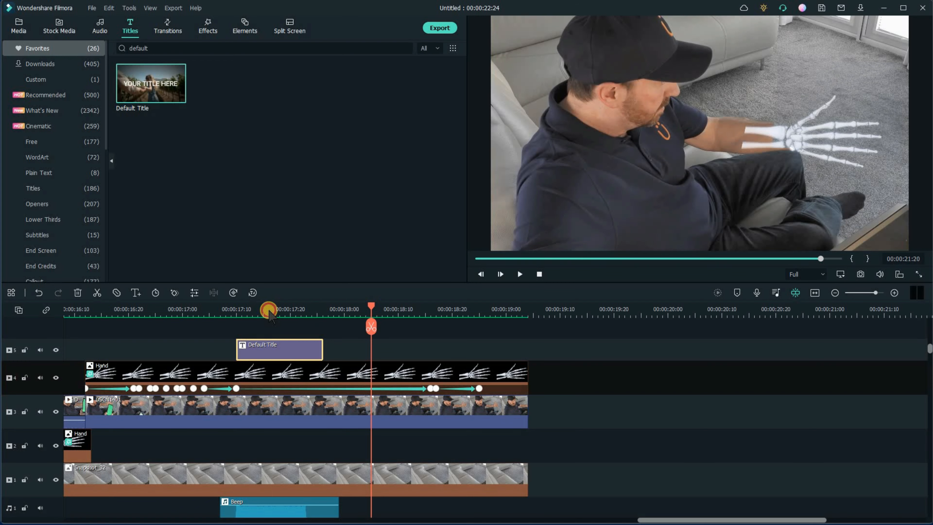
{"action": "left_click", "coordinate": [268, 310]}
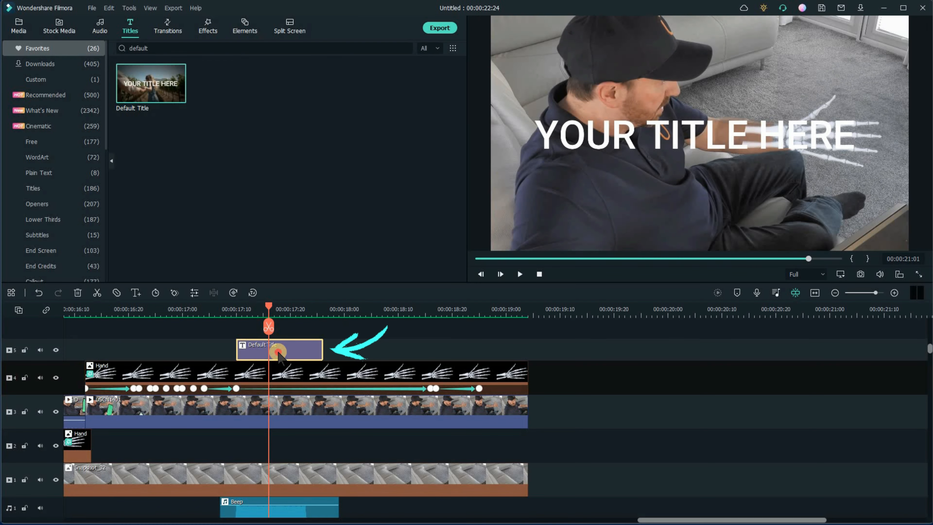
- Open the title for editing and replace its text with CENSORED
{"action": "double_click", "coordinate": [278, 352]}
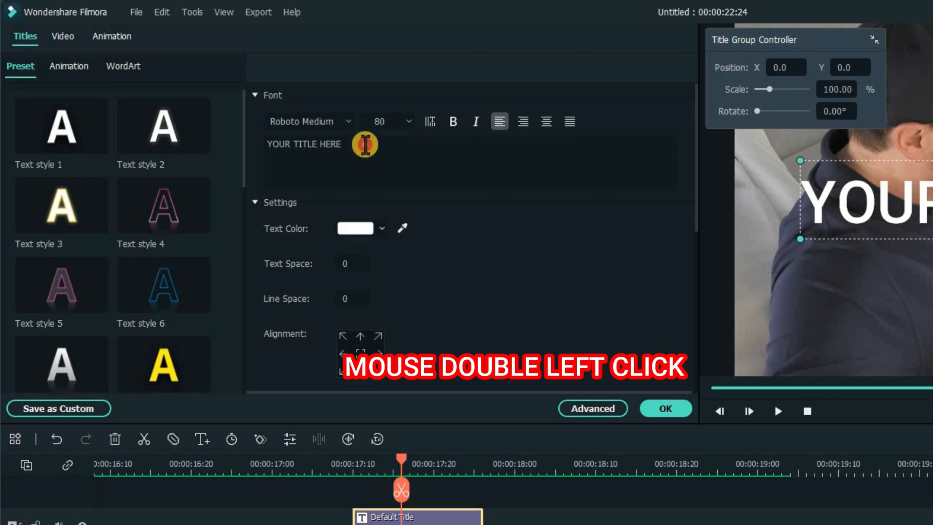
{"action": "left_click_drag", "start_coordinate": [365, 144], "coordinate": [272, 144]}
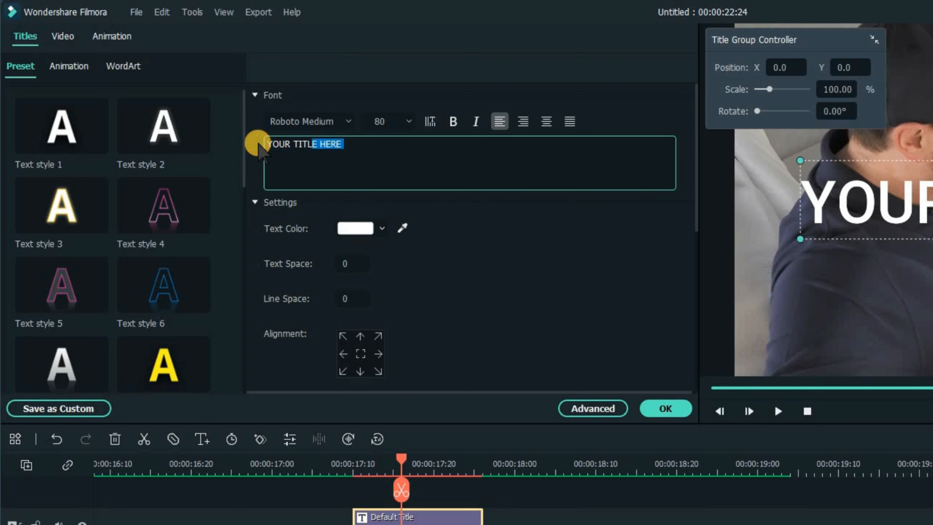
{"action": "key", "text": "ctrl+a"}
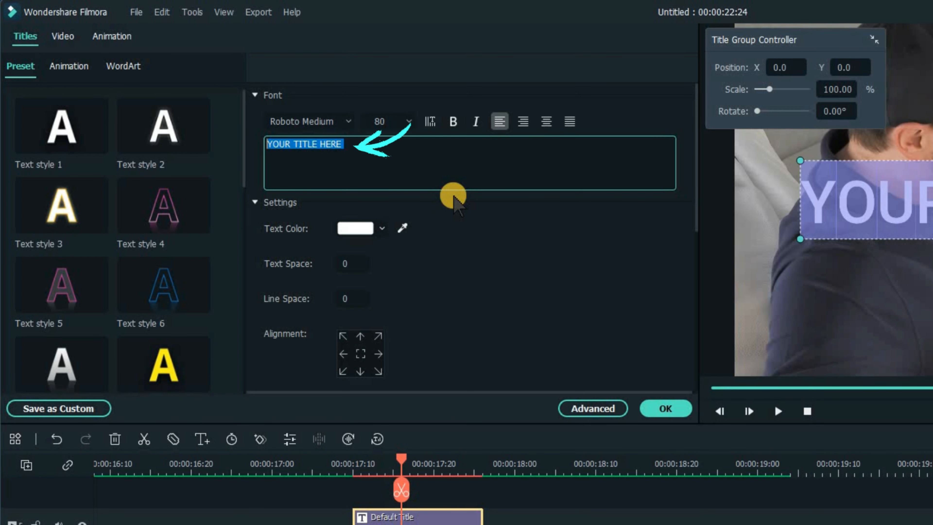
{"action": "type", "text": "Ce"}
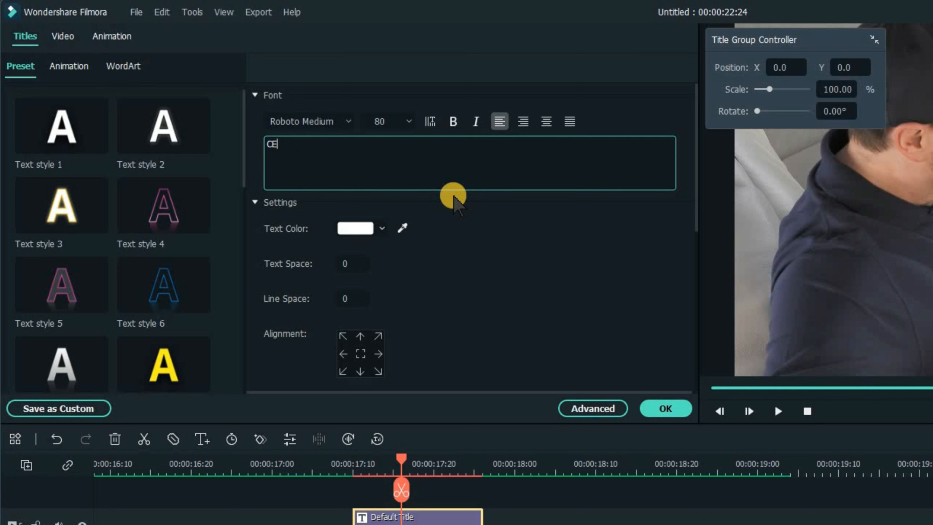
{"action": "type", "text": "NSORED"}
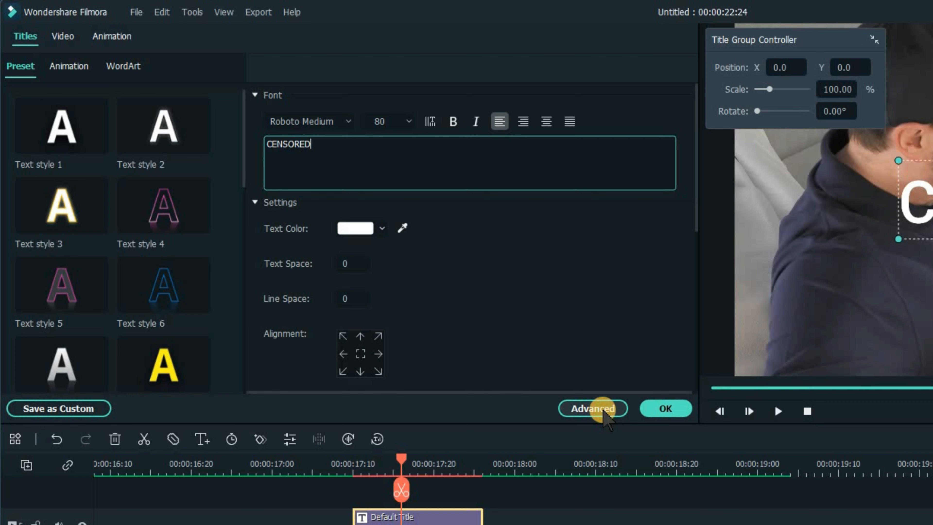
- Open the advanced text editor and set the title's font size to 24
{"action": "left_click", "coordinate": [604, 419]}
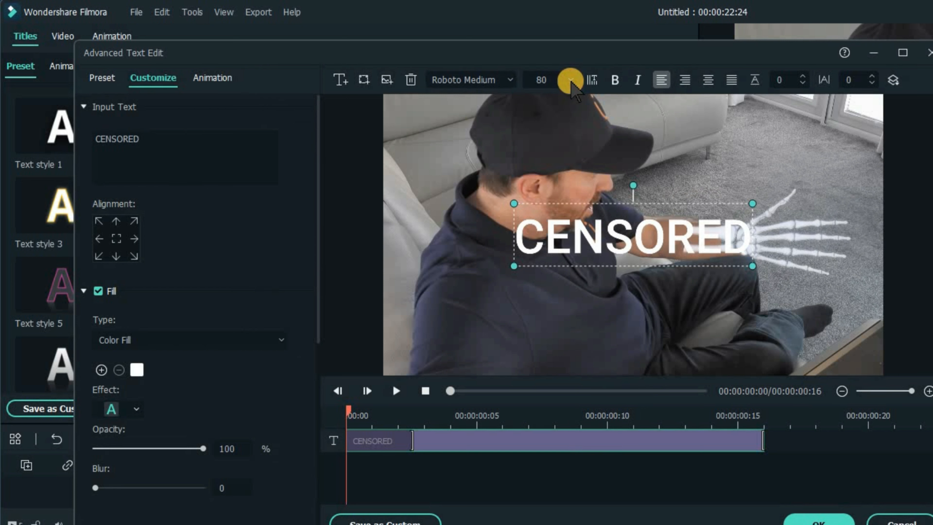
{"action": "left_click", "coordinate": [570, 80]}
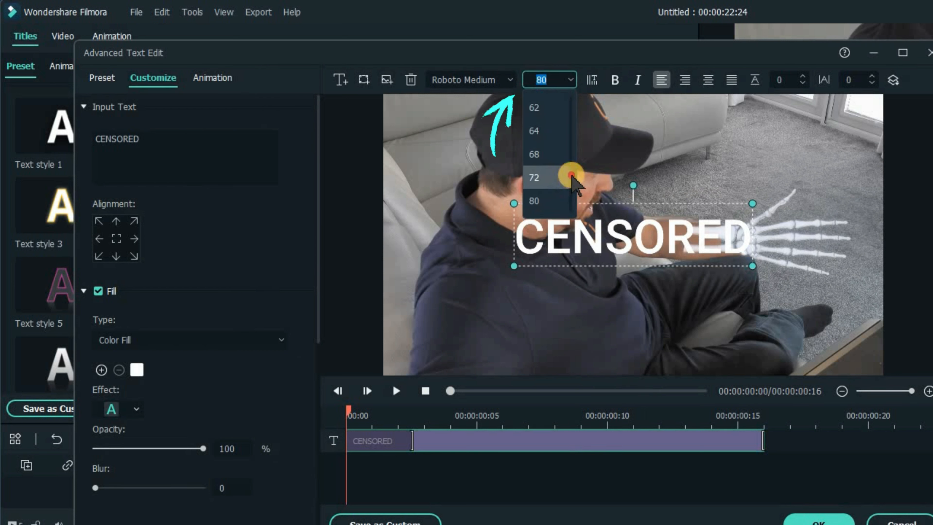
{"action": "left_click", "coordinate": [571, 176]}
{"action": "left_click", "coordinate": [573, 81]}
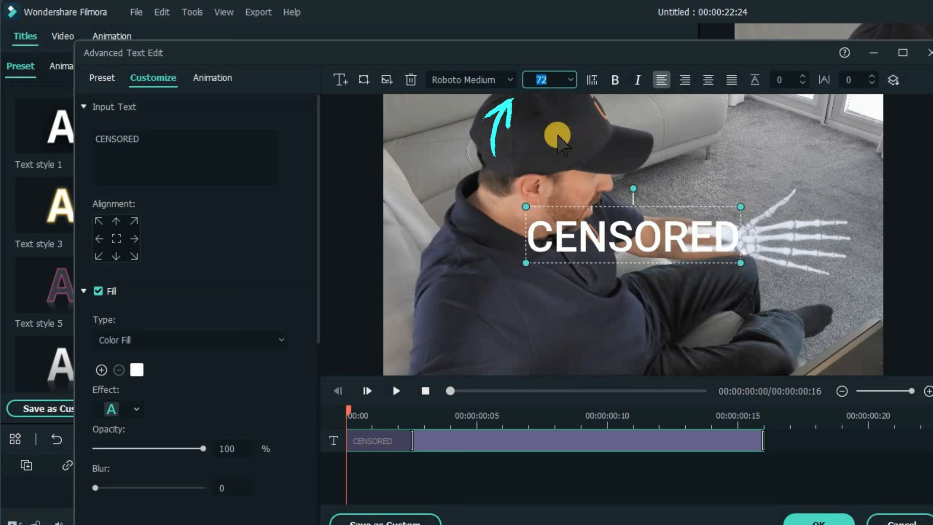
{"action": "scroll", "coordinate": [545, 120], "scroll_direction": "up", "scroll_amount": 2}
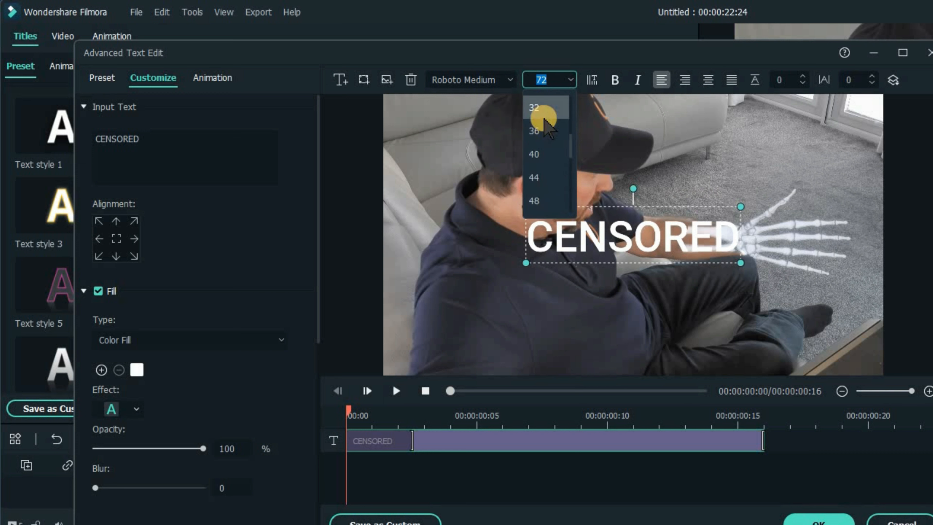
{"action": "left_click", "coordinate": [544, 113]}
{"action": "left_click", "coordinate": [567, 80]}
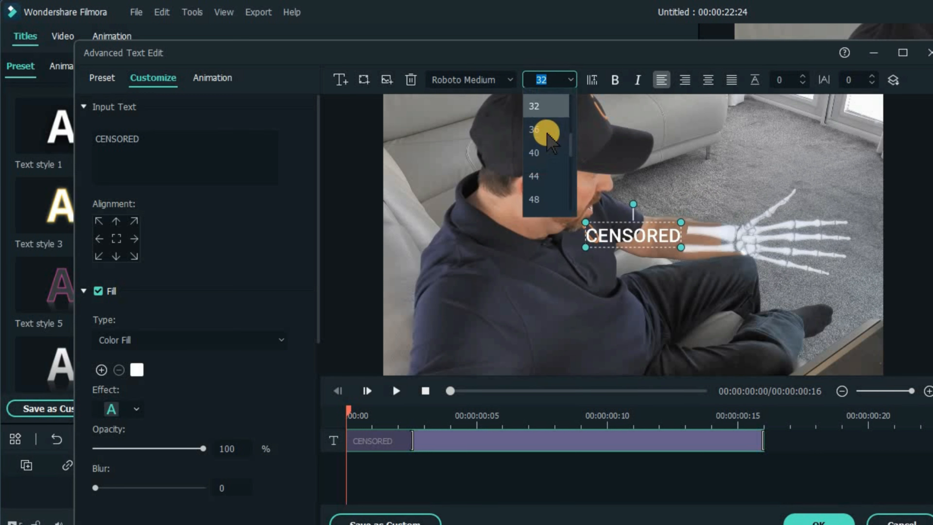
{"action": "scroll", "coordinate": [548, 140], "scroll_direction": "up", "scroll_amount": 2}
{"action": "left_click", "coordinate": [546, 132]}
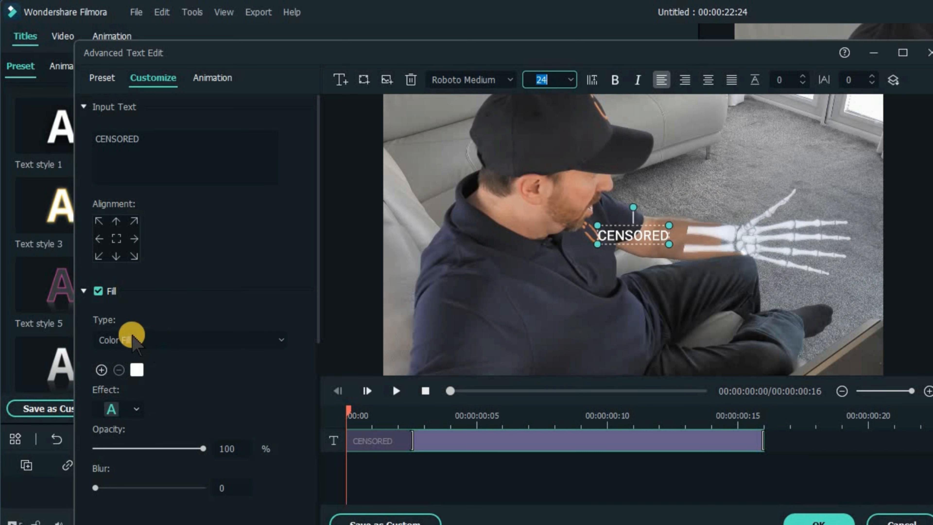
- Enable an outline on the CENSORED text and set its colour to red (#ff0000)
{"action": "scroll", "coordinate": [132, 334], "scroll_direction": "down", "scroll_amount": 1}
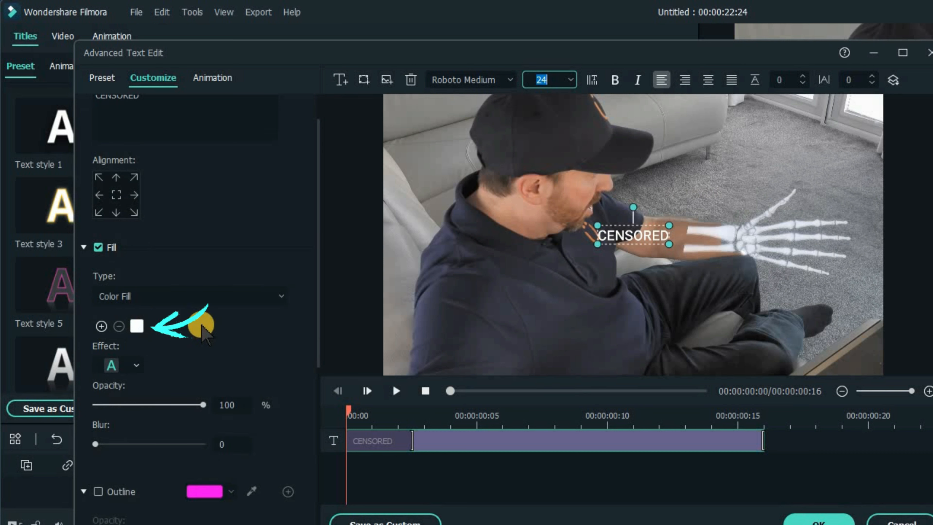
{"action": "scroll", "coordinate": [104, 396], "scroll_direction": "down", "scroll_amount": 2}
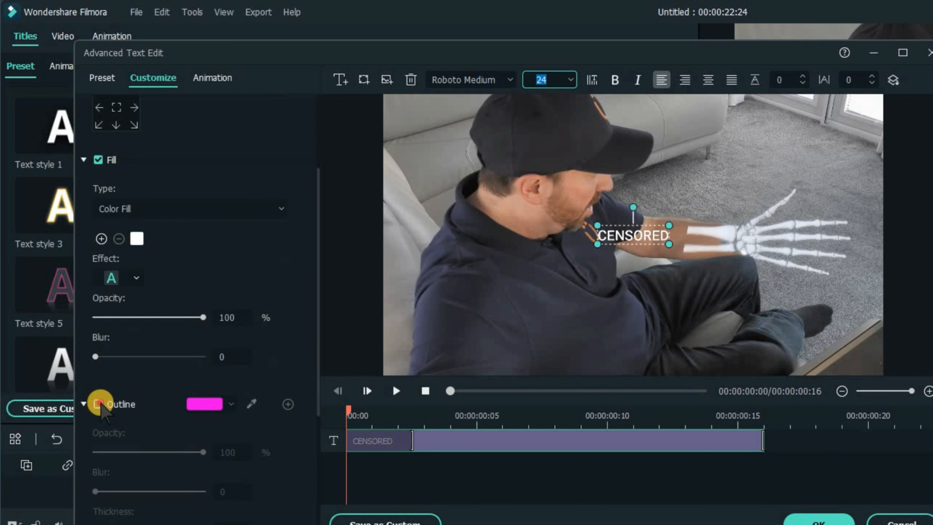
{"action": "left_click", "coordinate": [99, 404]}
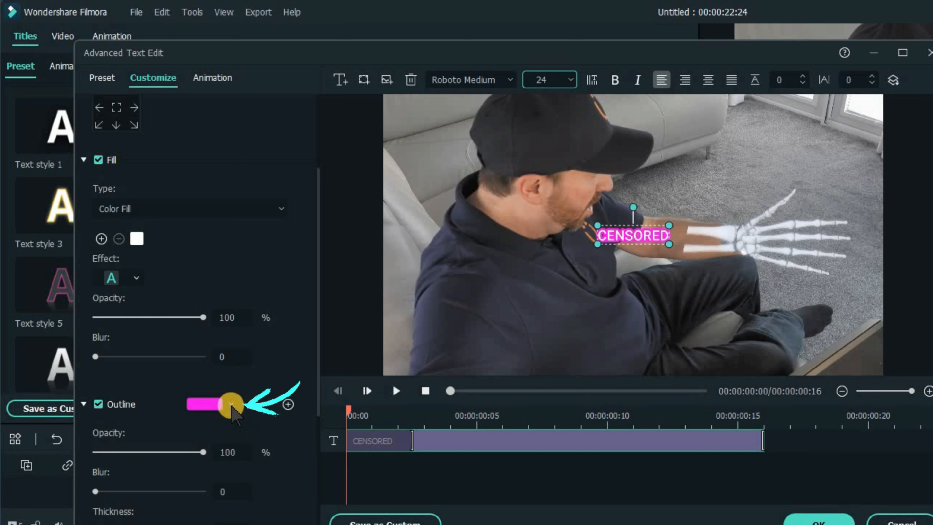
{"action": "left_click", "coordinate": [231, 405]}
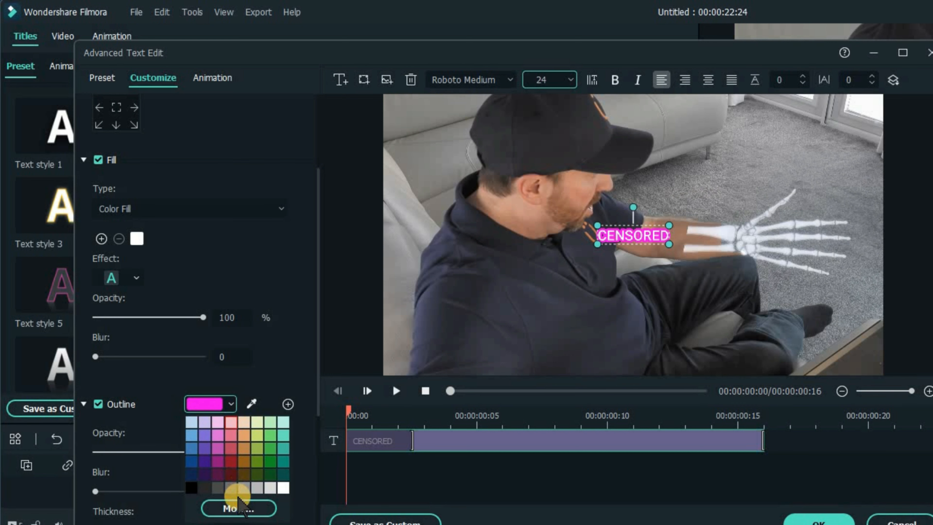
{"action": "left_click", "coordinate": [235, 508]}
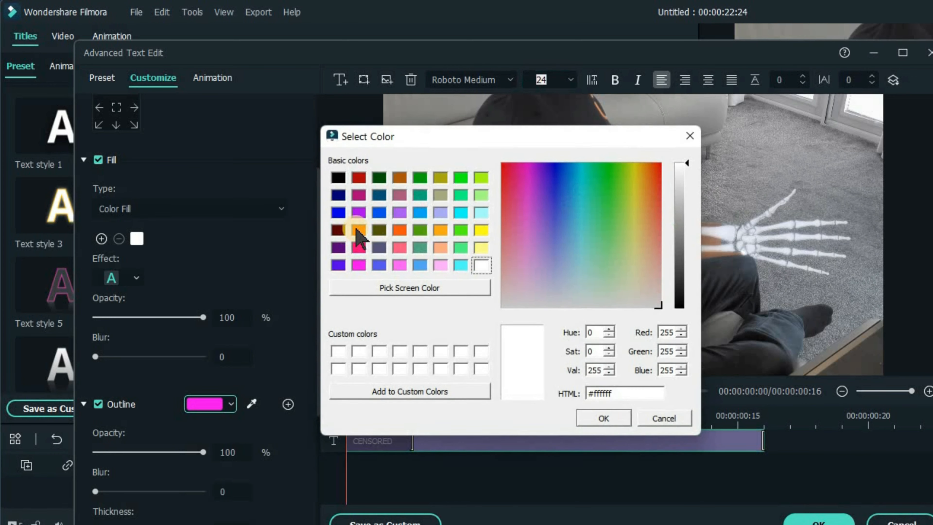
{"action": "left_click", "coordinate": [358, 232]}
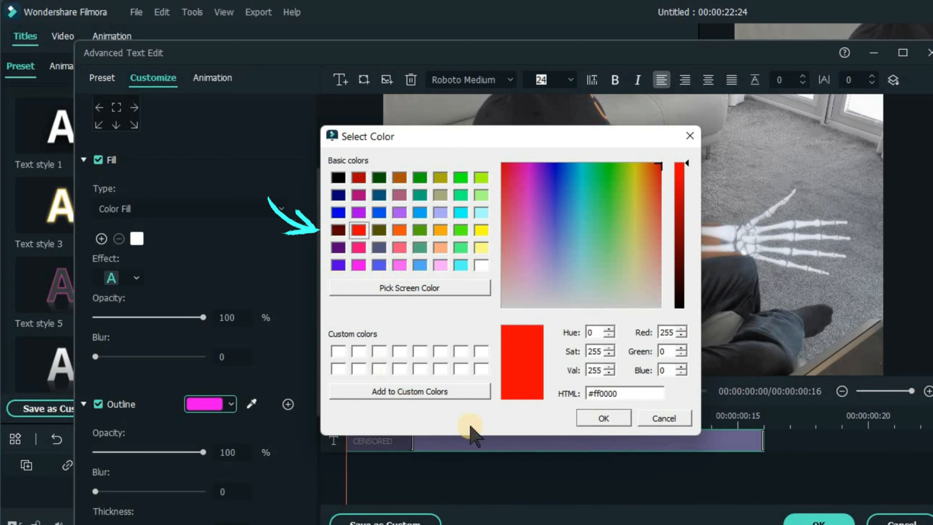
{"action": "left_click", "coordinate": [608, 419]}
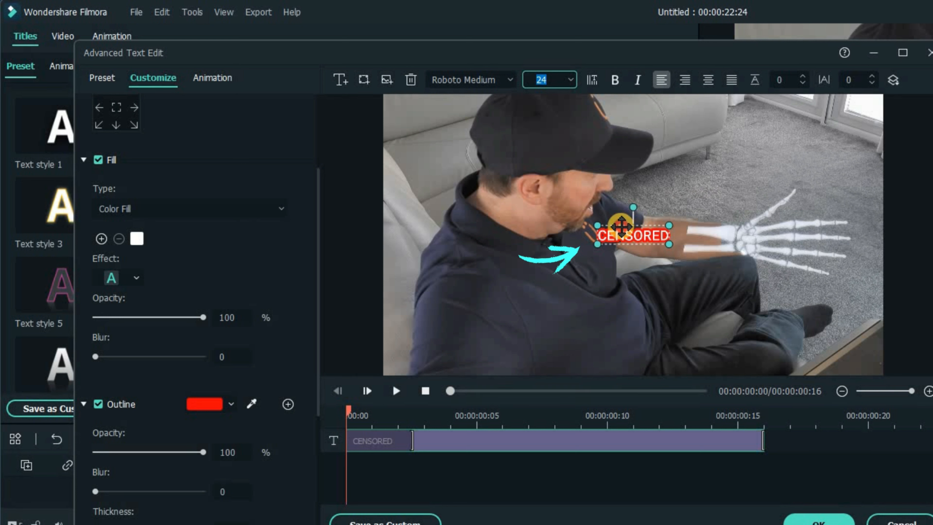
- Move the CENSORED title over the man's mouth, rotate it to a diagonal angle, and apply the text edits
{"action": "left_click_drag", "start_coordinate": [598, 212], "coordinate": [592, 207]}
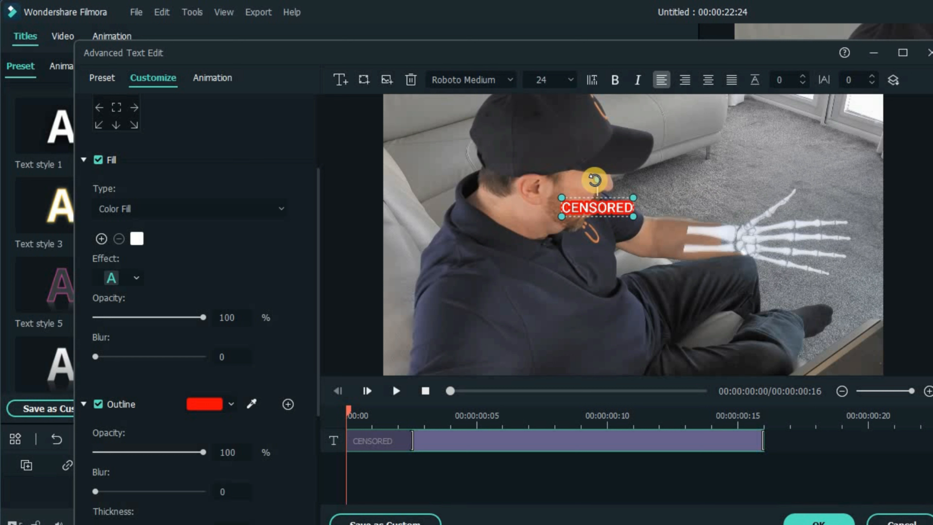
{"action": "mouse_move", "coordinate": [598, 182]}
{"action": "left_mouse_down"}
{"action": "mouse_move", "coordinate": [606, 181]}
{"action": "mouse_move", "coordinate": [597, 199]}
{"action": "left_mouse_up"}
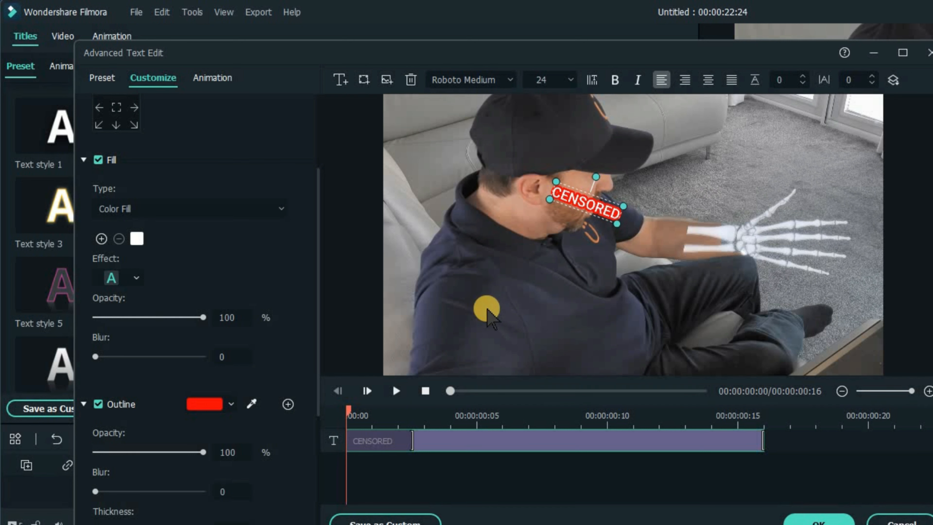
{"action": "left_click_drag", "start_coordinate": [595, 208], "coordinate": [593, 211]}
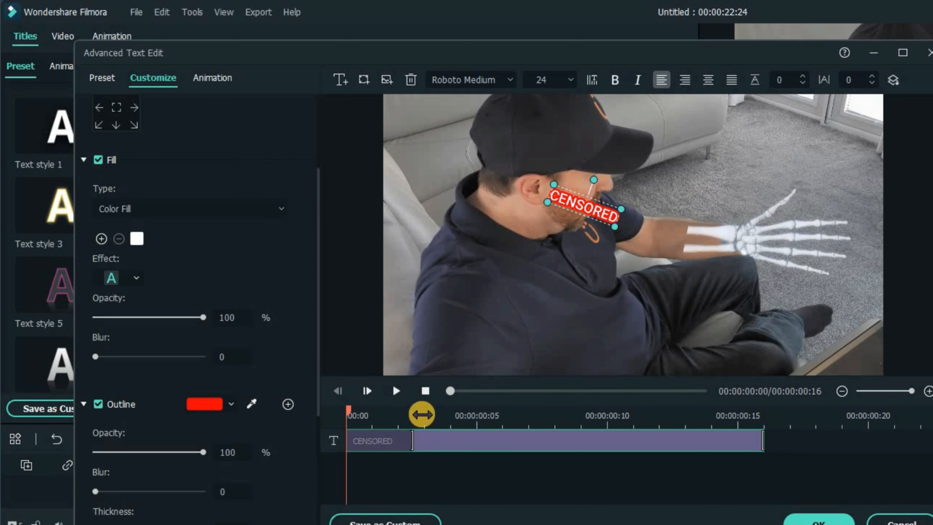
{"action": "left_click", "coordinate": [397, 391]}
{"action": "left_click", "coordinate": [818, 521]}
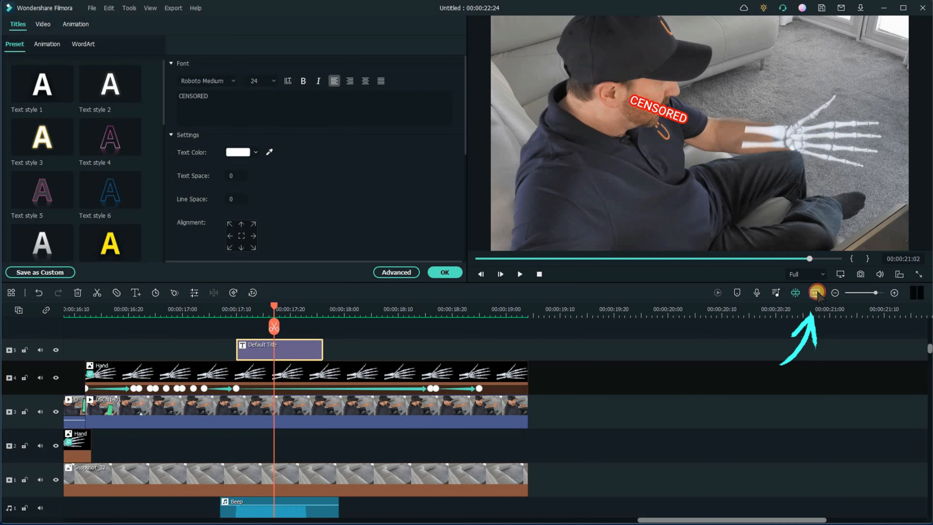
- Fit the whole timeline into view and play the project from the beginning to review it
{"action": "left_click", "coordinate": [816, 293]}
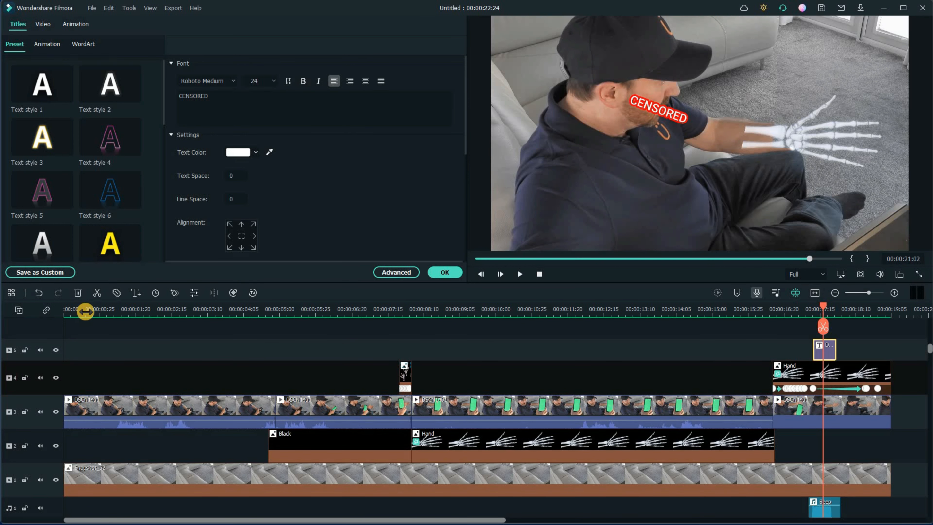
{"action": "left_click", "coordinate": [91, 309]}
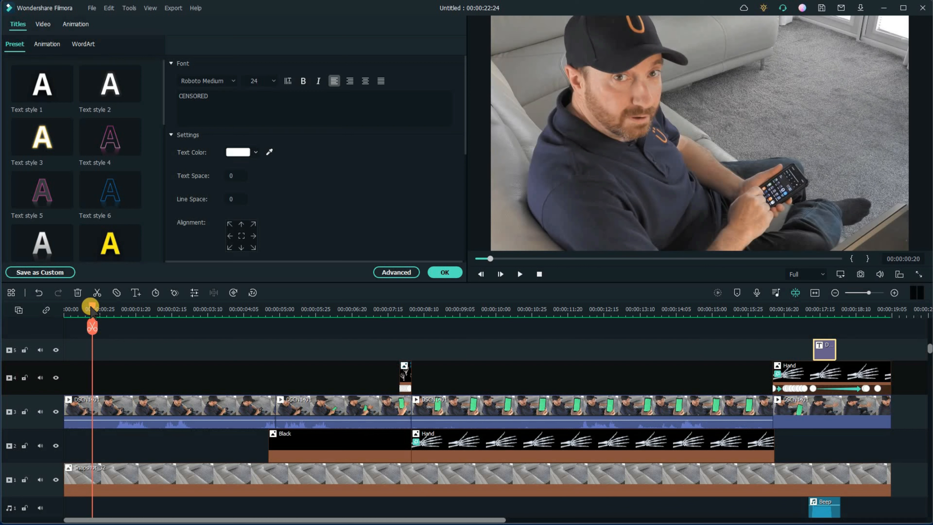
{"action": "left_click_drag", "start_coordinate": [51, 313], "coordinate": [40, 312]}
{"action": "left_click", "coordinate": [518, 275]}
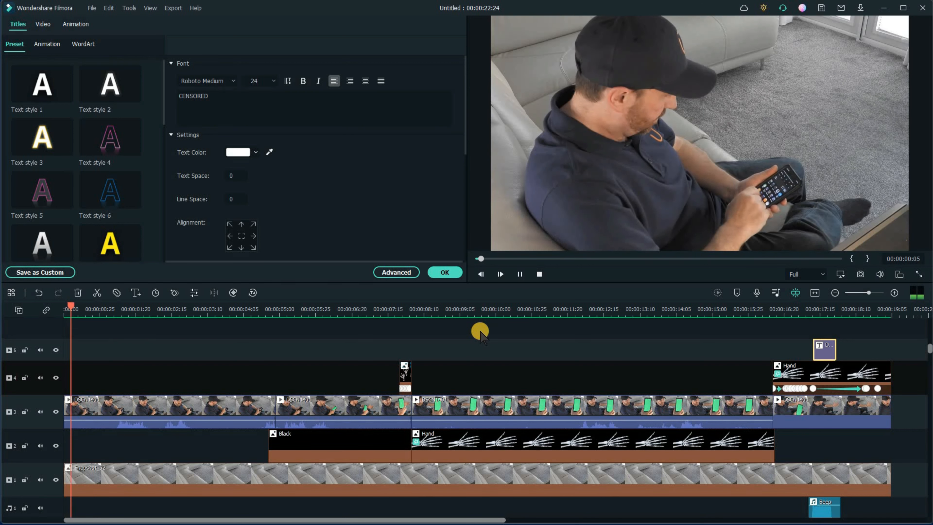